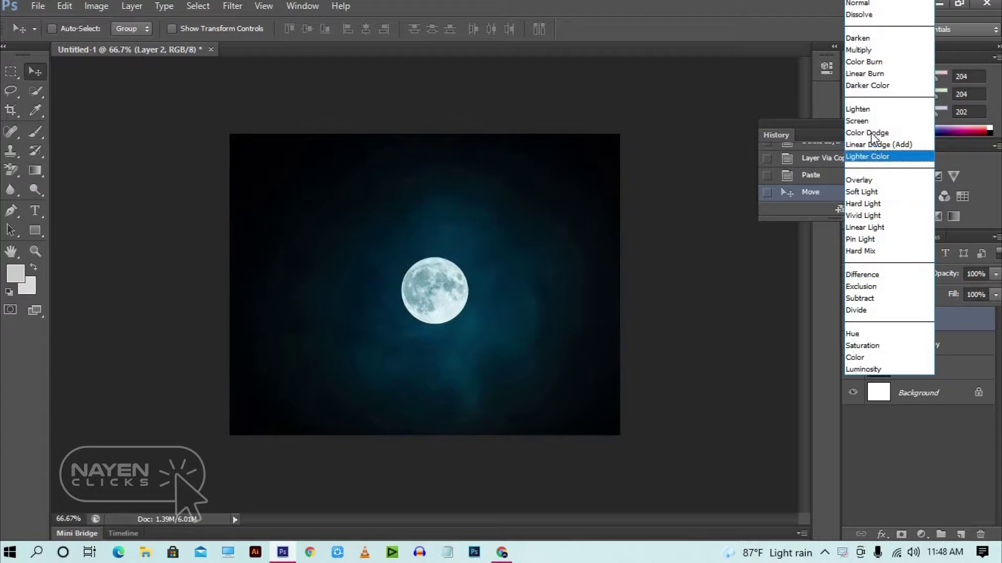
Set the moon layer's blend mode to Lighten, scale it to about 65%, and place the moon higher in the sky
click(869, 109)
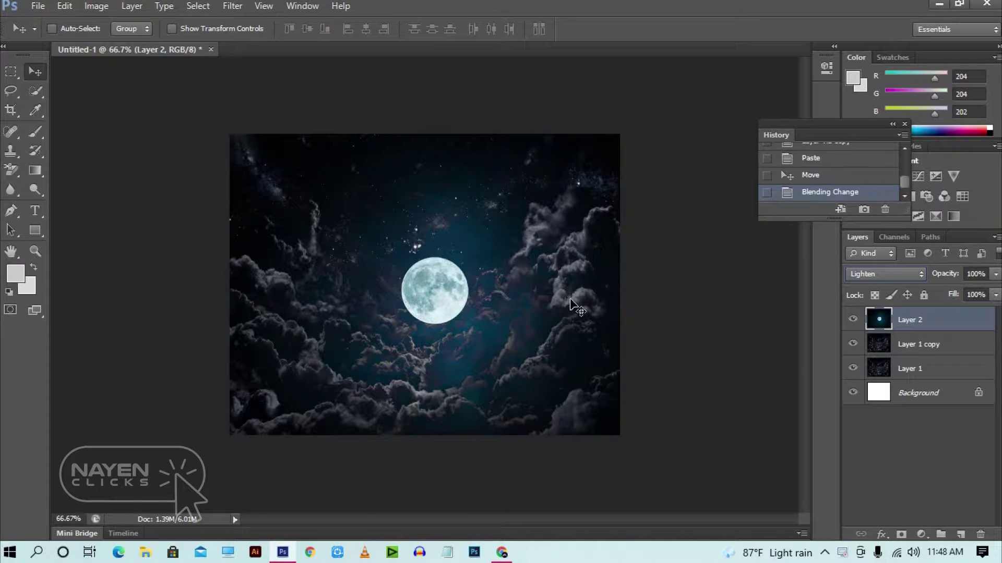
key(ctrl+t)
drag(621, 137, 537, 189)
drag(466, 286, 505, 237)
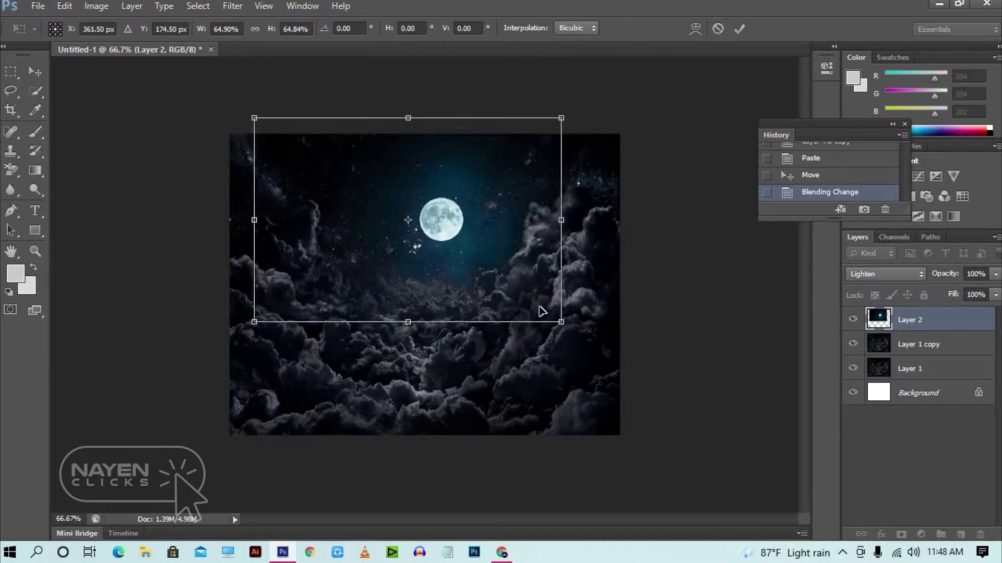
click(10, 91)
click(443, 219)
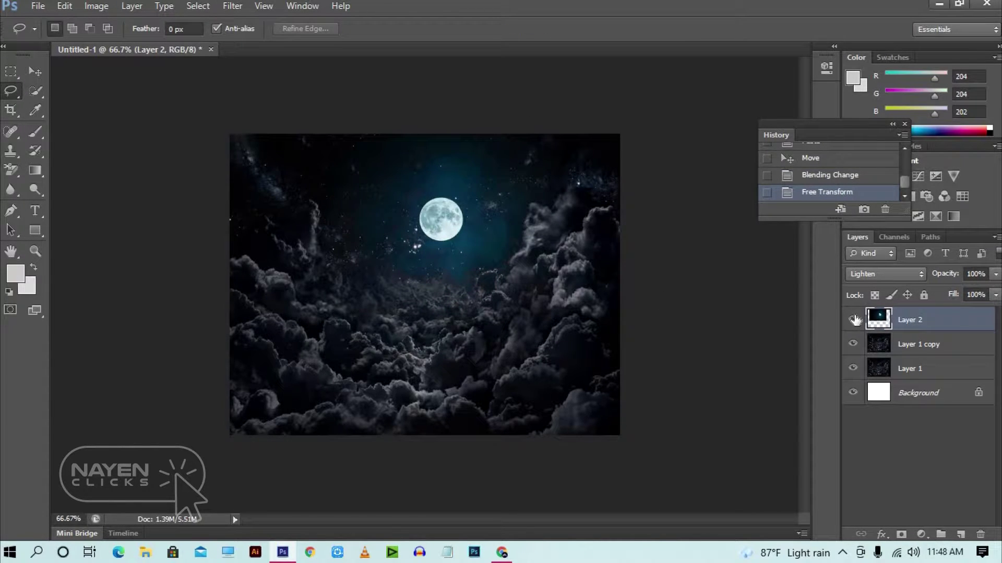
Darken the moon layer with Levels, using input black 22 and midtone 0.58
key(ctrl+l)
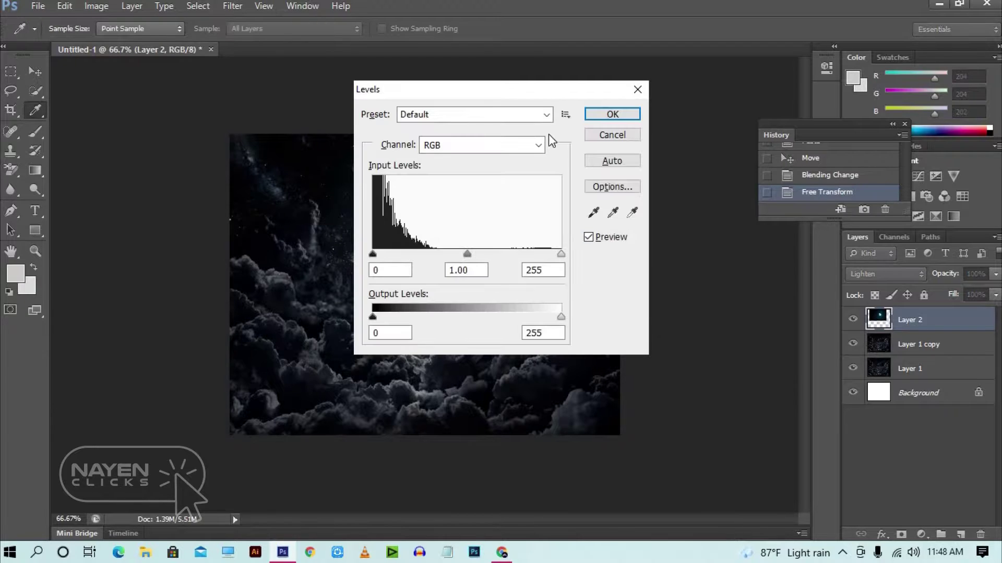
drag(554, 91, 696, 115)
drag(610, 287, 641, 287)
drag(515, 288, 531, 291)
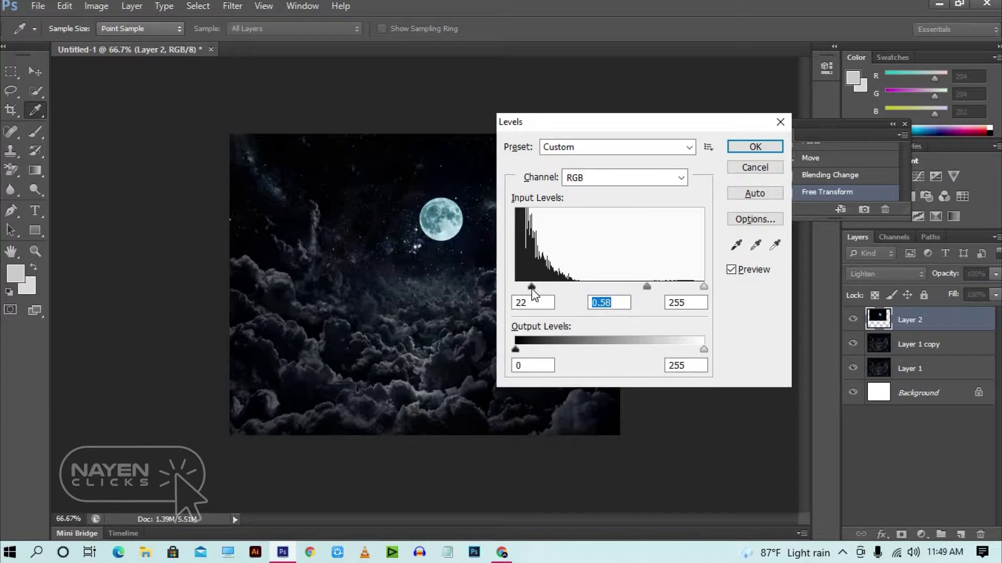
click(755, 146)
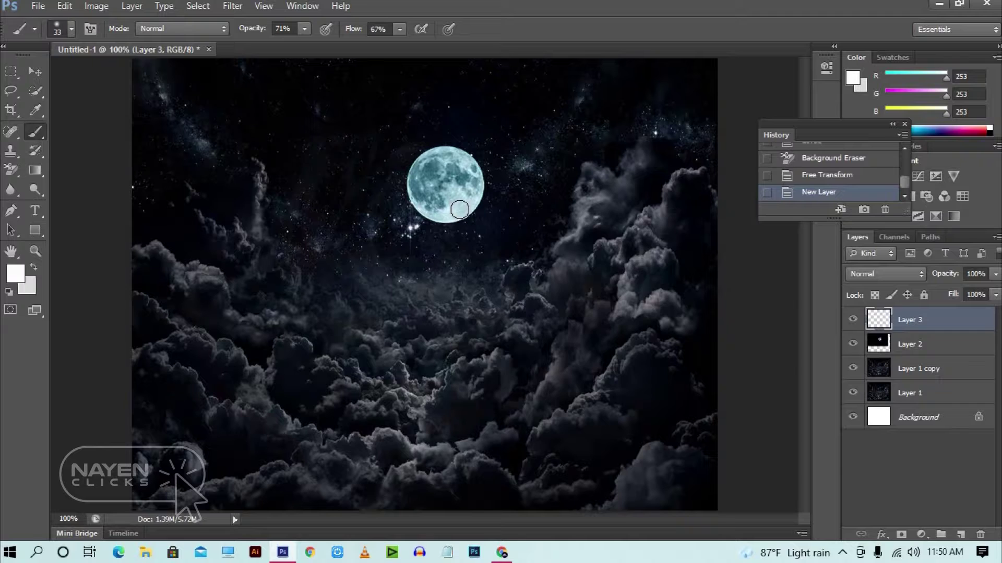
Brush a soft white glow onto the moon on Layer 3 with a 145 px brush at 0% hardness
right_click(460, 209)
click(565, 241)
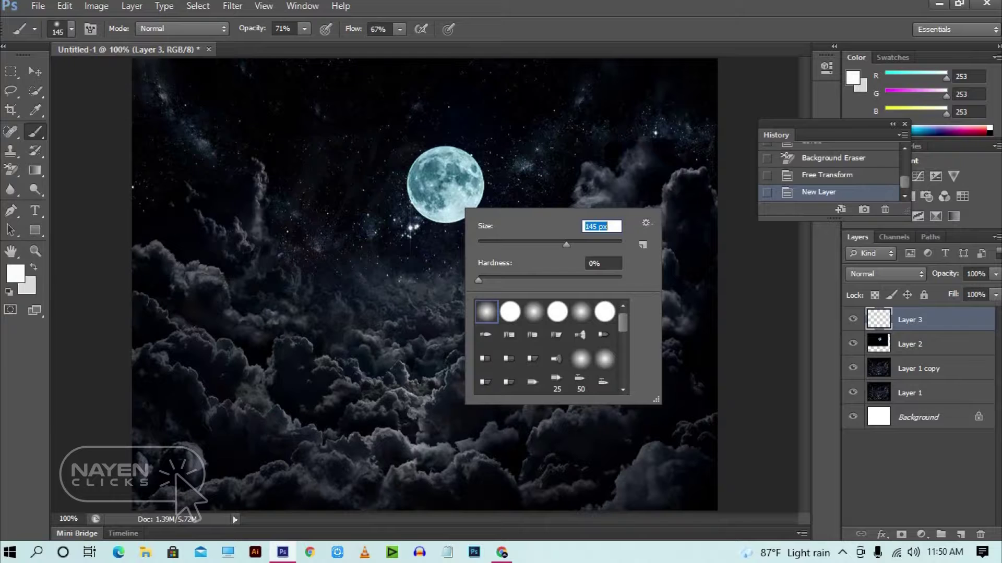
click(444, 187)
key(v)
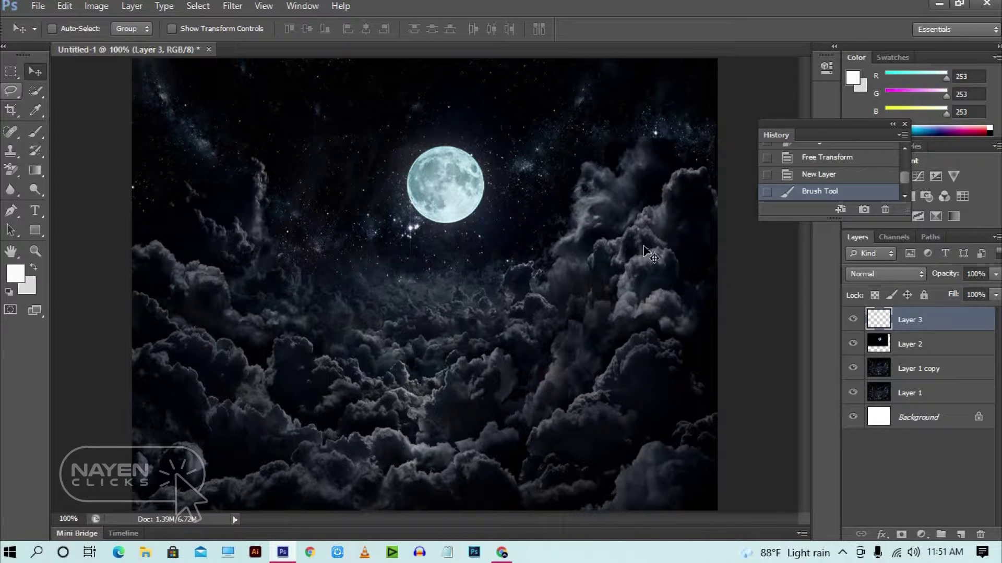
Switch to Chrome and enter "mount" as a search in a new tab
click(502, 554)
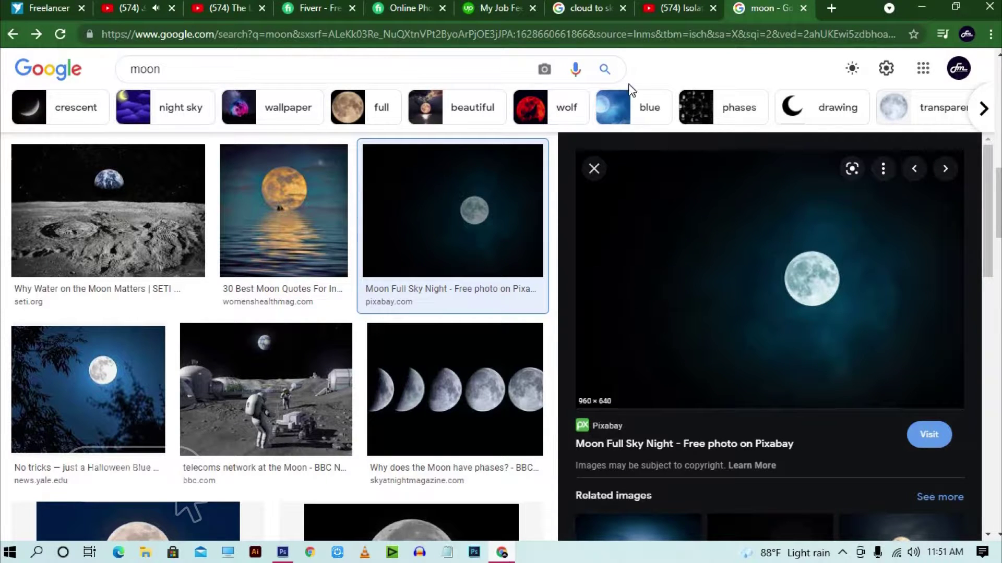
click(831, 10)
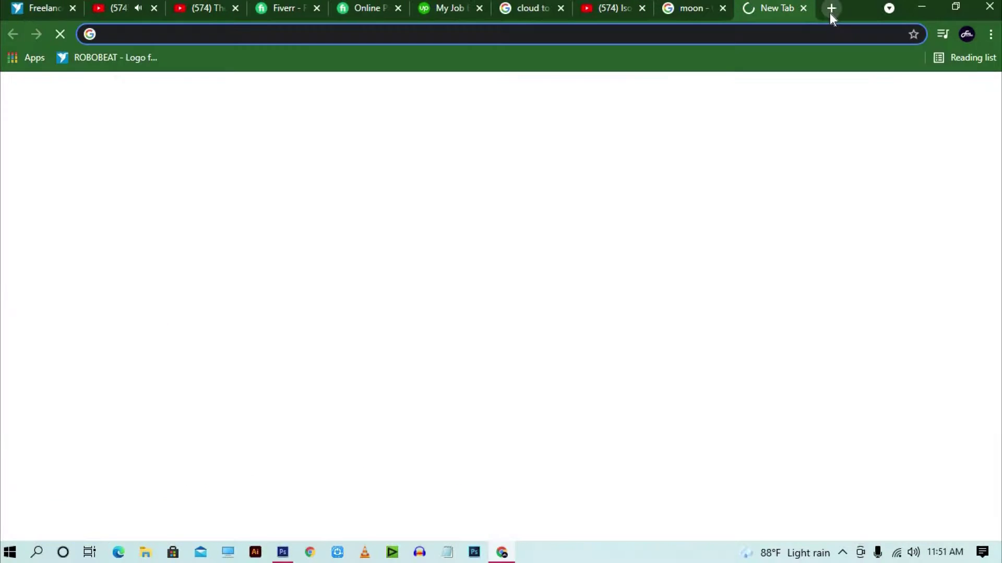
text(mount)
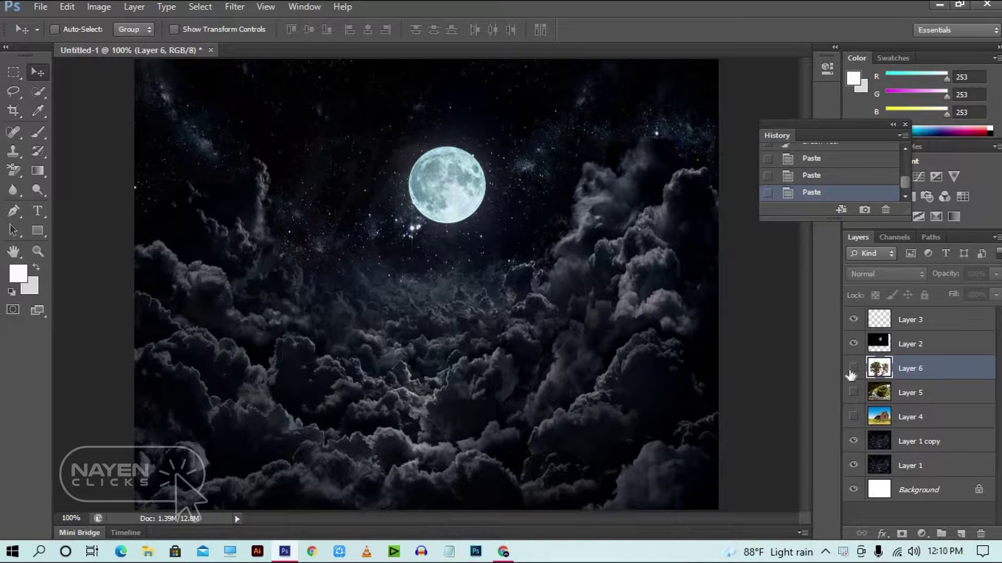
Preview the tree picture on Layer 6, hide it again, and hide Layer 2 and Layer 3
click(853, 368)
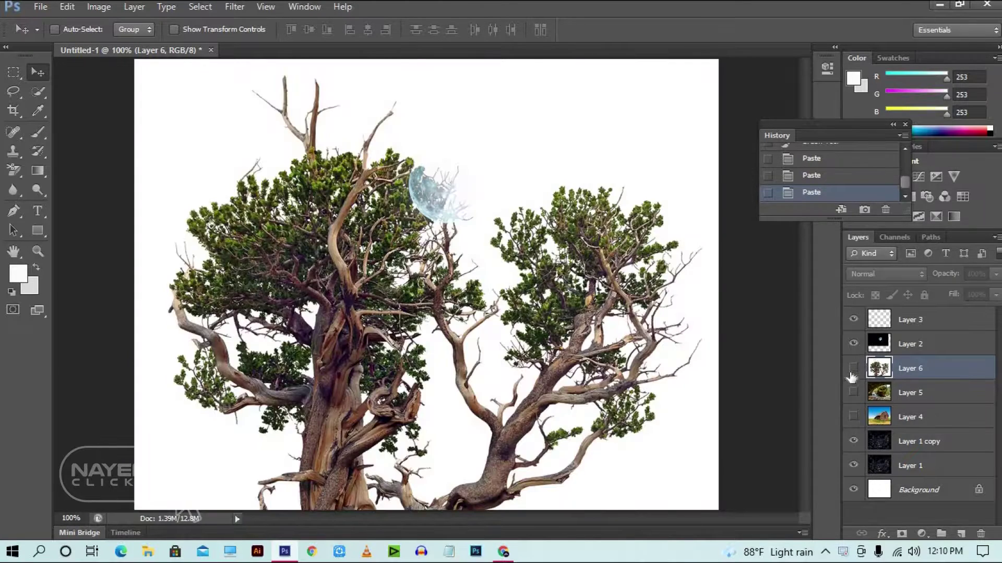
click(852, 369)
click(853, 342)
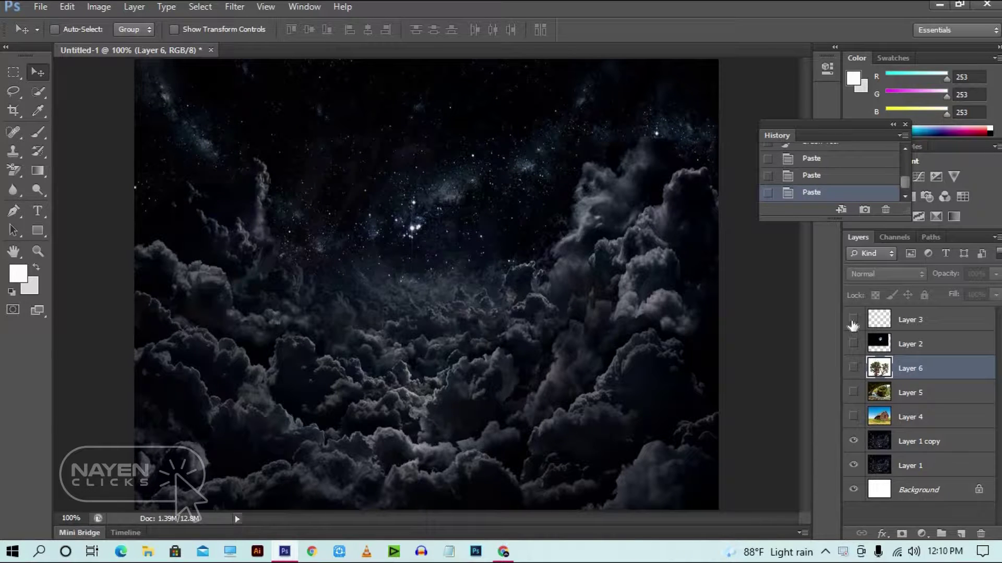
Preview the barn picture on Layer 4, hide it again, and show the rock and waterfall picture on Layer 5
click(854, 418)
click(854, 418)
click(854, 418)
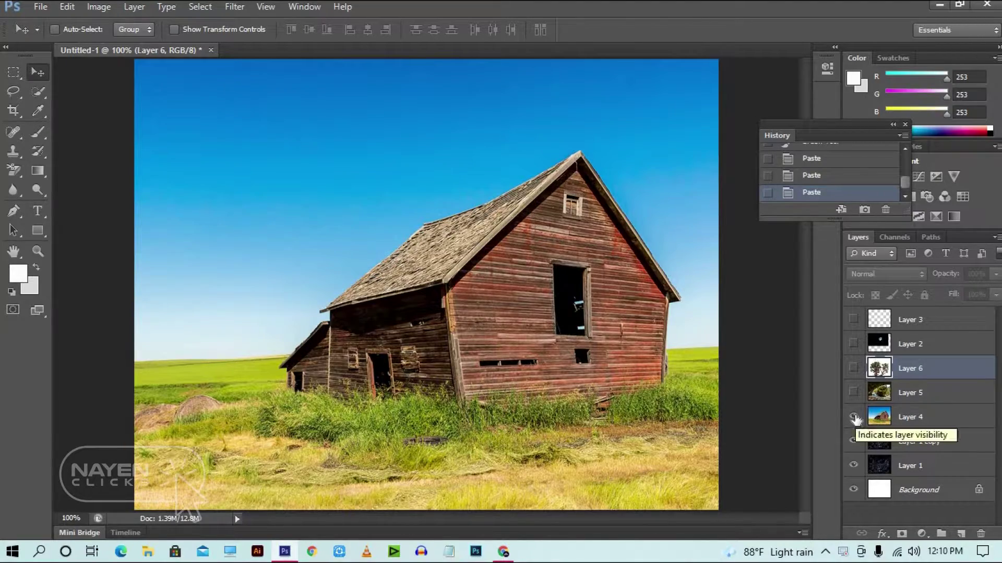
click(854, 417)
click(854, 393)
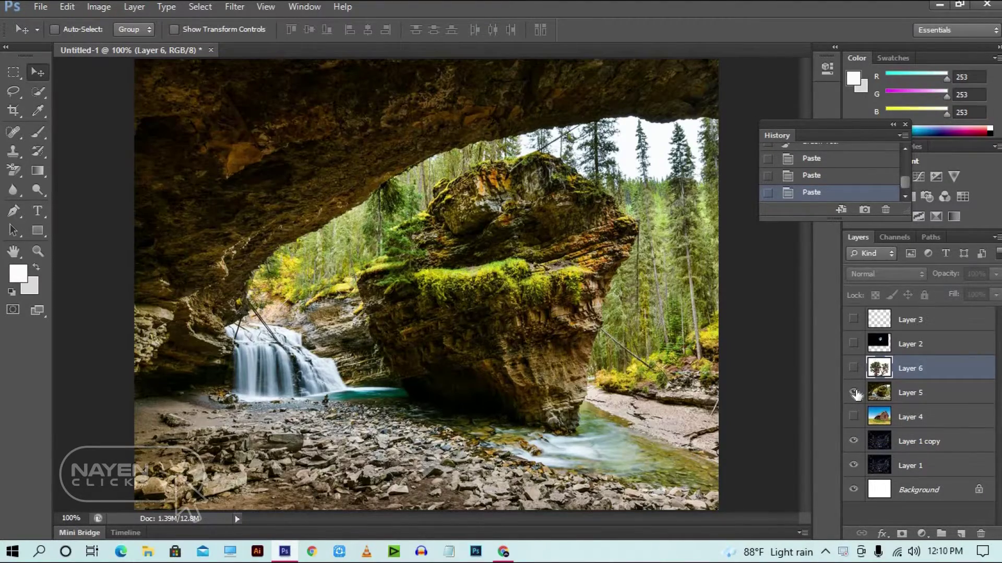
key(ctrl+plus)
key(ctrl+minus)
scroll(553, 308, up, 2)
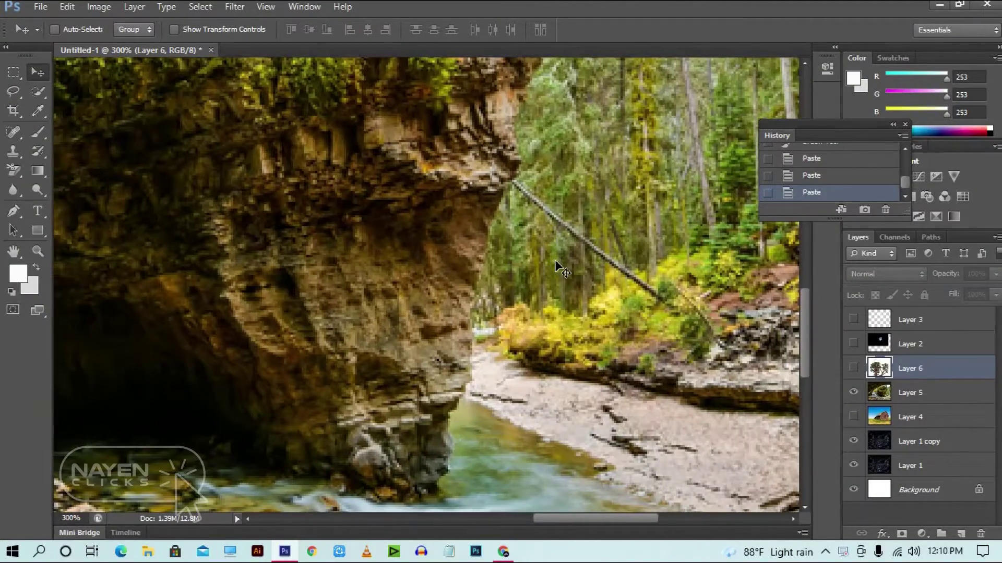
click(19, 92)
right_click(34, 92)
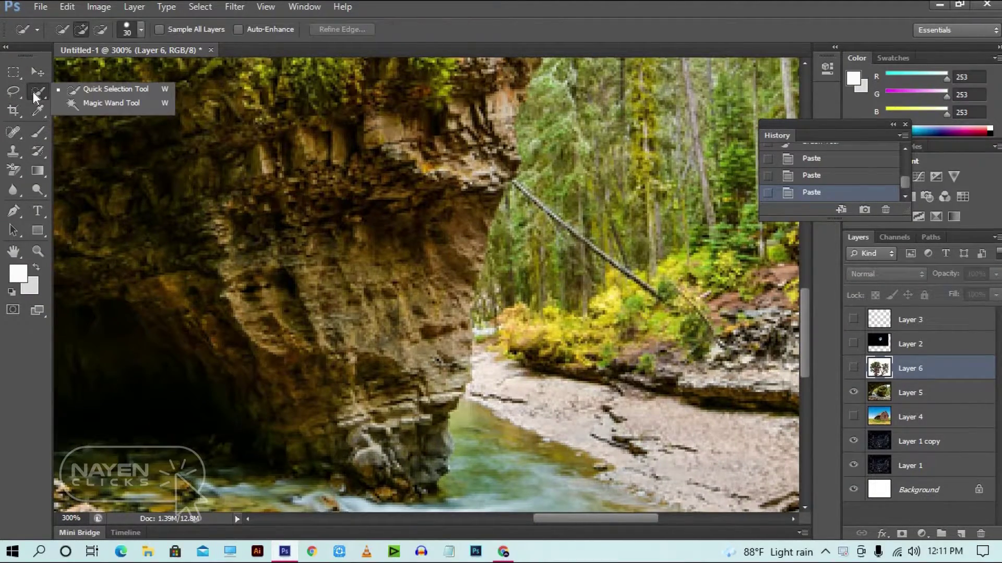
click(67, 90)
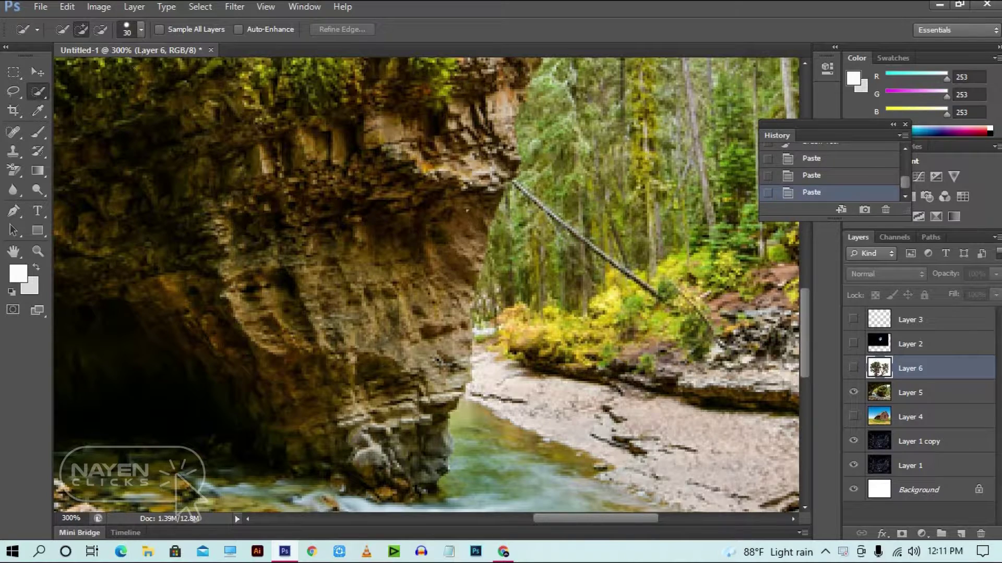
drag(500, 239, 451, 478)
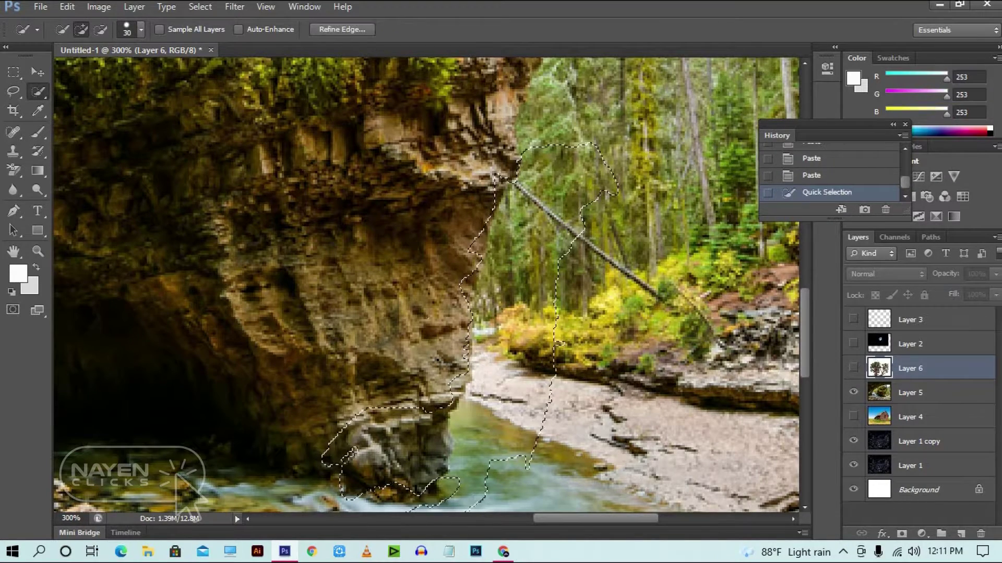
key(ctrl+z)
Start a Pen path at the rock's base by the water and trace up around its lower right corner
key(ctrl+plus)
key(ctrl+plus)
mouse_move(427, 369)
mouse_down()
mouse_move(364, 246)
mouse_move(363, 191)
mouse_up()
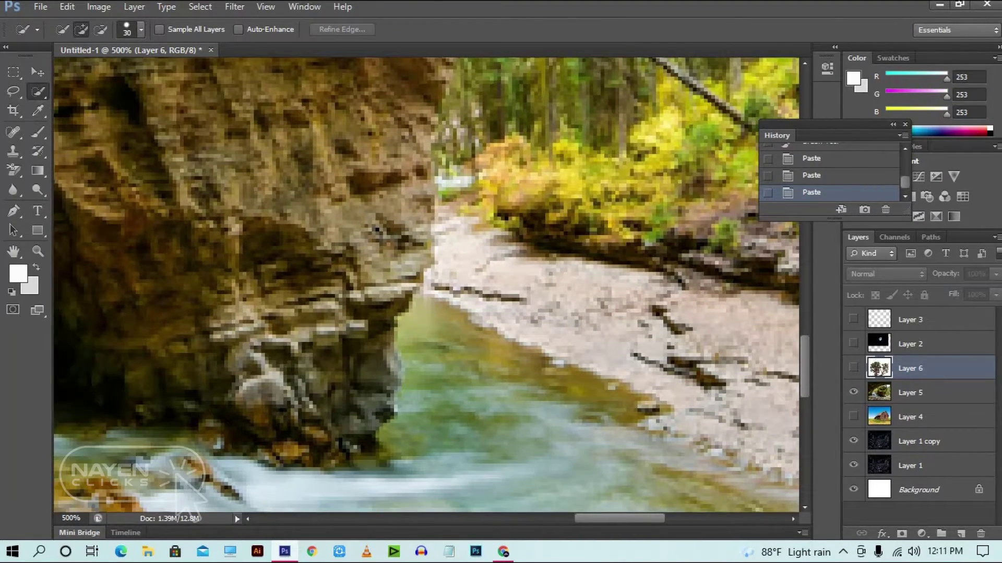
click(13, 211)
click(378, 433)
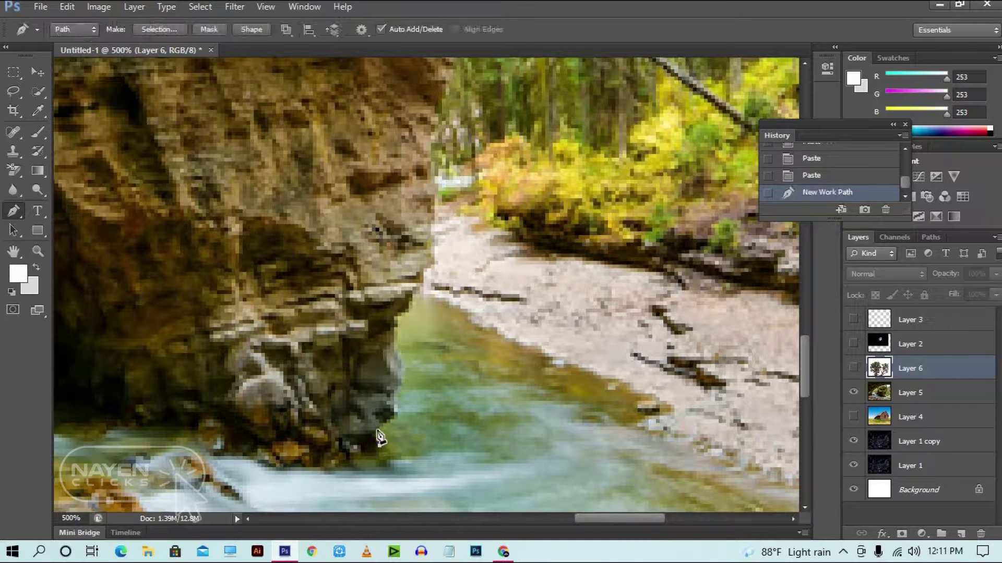
drag(411, 405, 416, 375)
alt+click(395, 419)
alt+click(405, 380)
drag(397, 322, 428, 313)
click(397, 321)
alt+click(408, 313)
Continue the Pen path up the rock's right edge, past the sandy bank and the yellow bushes
drag(431, 269, 499, 389)
alt+click(431, 269)
click(467, 391)
click(471, 369)
click(479, 396)
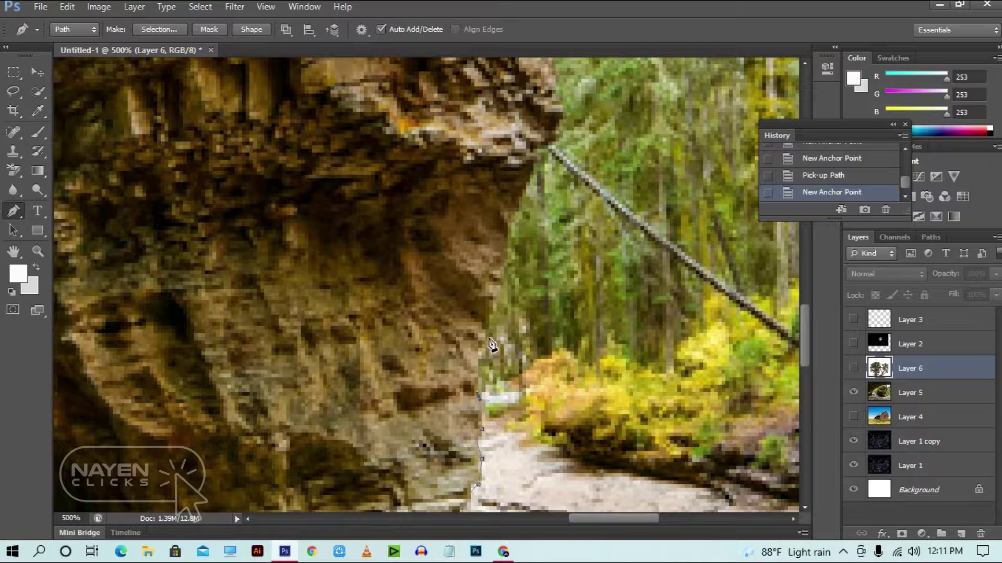
drag(493, 320, 521, 434)
alt+click(493, 319)
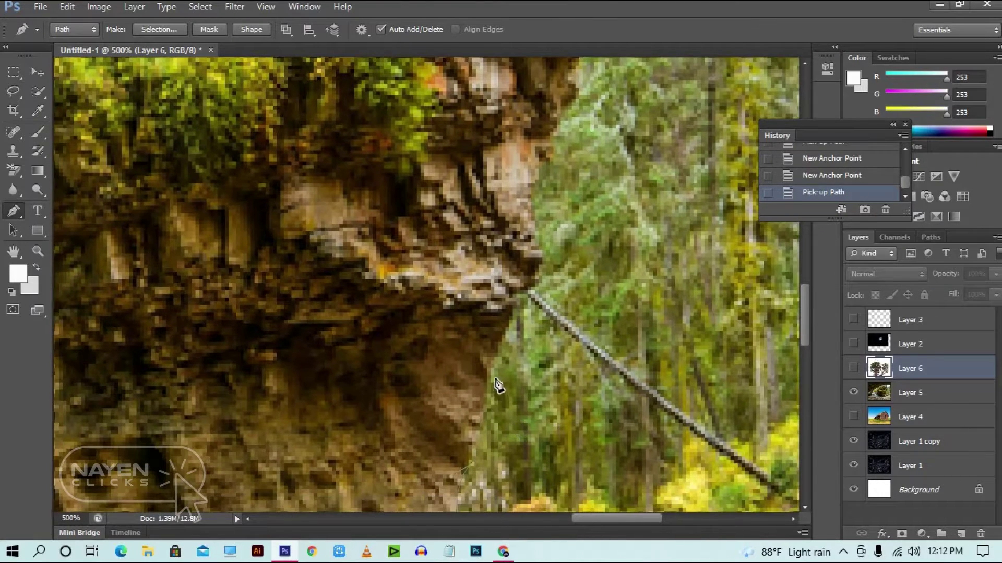
Trace the Pen path around the rock's protruding edge where the fallen trunk meets it
click(487, 409)
click(498, 357)
click(517, 302)
drag(535, 288, 526, 248)
alt+click(535, 288)
click(539, 259)
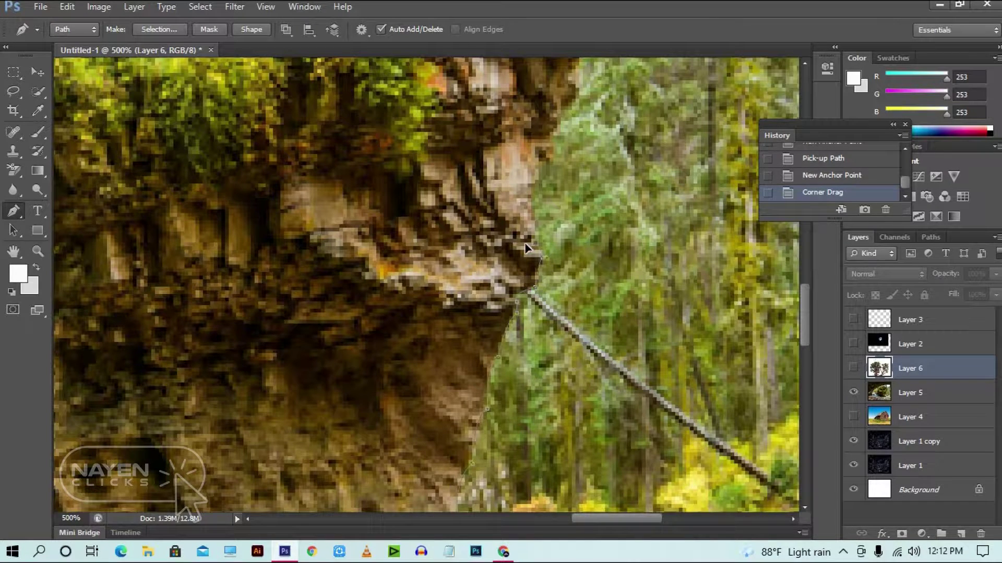
click(536, 235)
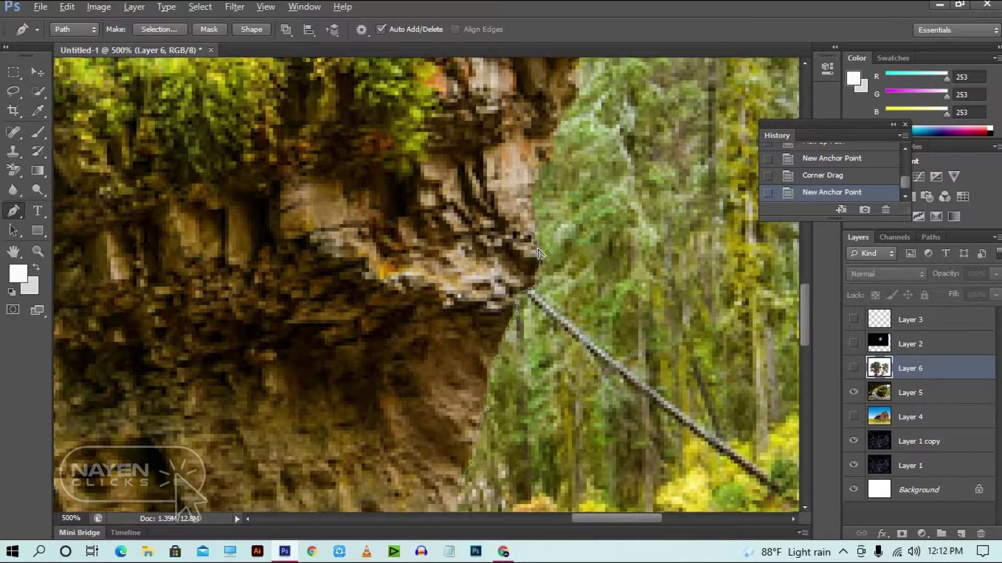
alt+click(538, 251)
Continue the Pen path up the rock's right edge beneath the layered overhang
drag(551, 258, 529, 394)
drag(525, 296, 523, 398)
alt+click(526, 298)
drag(545, 342, 558, 335)
alt+click(546, 344)
click(546, 343)
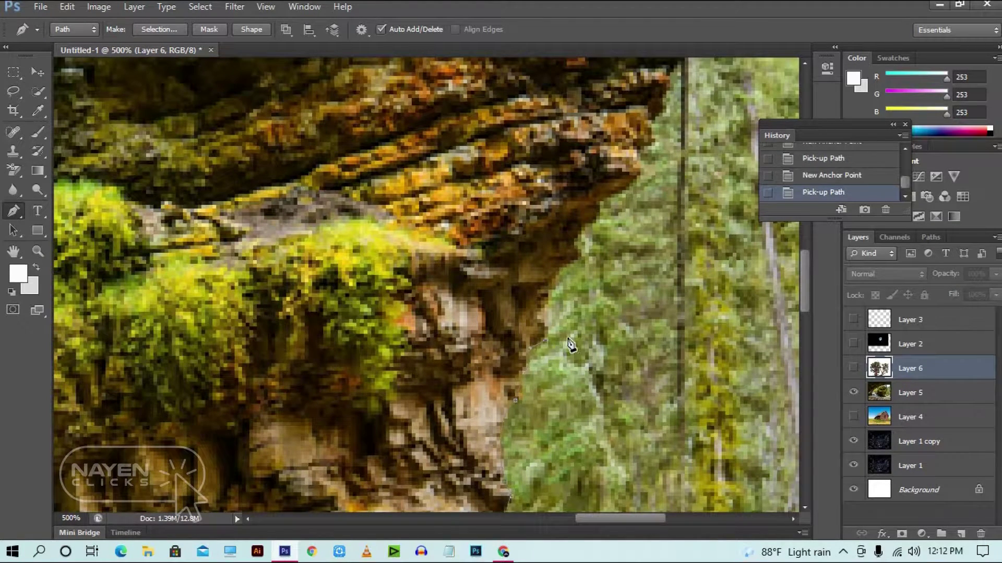
scroll(557, 344, up, 3)
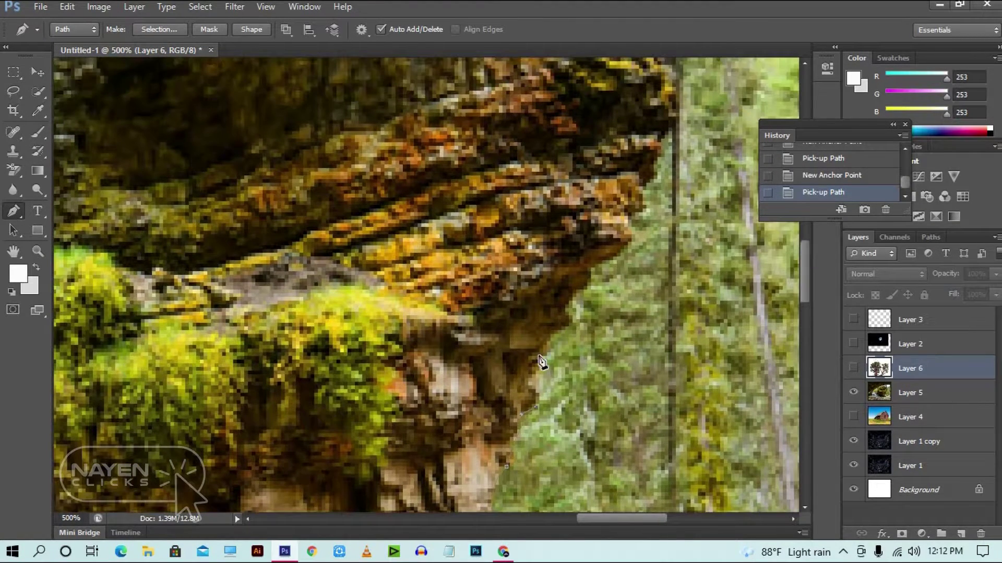
drag(573, 328, 620, 277)
alt+click(573, 329)
click(630, 402)
key(ctrl+z)
alt+click(587, 289)
Trace the Pen path around the overhang's jagged right tip and over its moss-covered corner
drag(566, 409, 512, 523)
mouse_move(569, 366)
mouse_down()
mouse_move(622, 357)
mouse_move(555, 424)
mouse_up()
alt+click(568, 366)
mouse_move(563, 392)
mouse_down()
mouse_move(552, 376)
mouse_move(551, 431)
mouse_move(576, 408)
mouse_move(551, 384)
mouse_move(581, 379)
mouse_up()
alt+click(562, 393)
alt+click(559, 412)
alt+click(556, 390)
alt+click(570, 383)
mouse_move(589, 397)
mouse_down()
mouse_move(590, 443)
mouse_move(577, 390)
mouse_move(604, 386)
mouse_up()
click(592, 380)
drag(600, 387, 653, 442)
drag(649, 394, 663, 402)
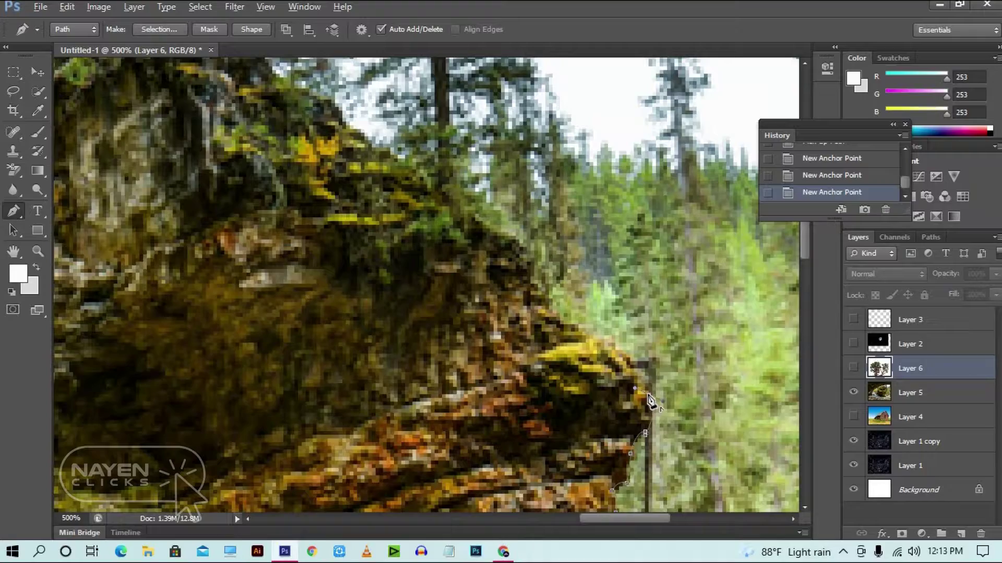
alt+click(648, 395)
drag(589, 340, 697, 445)
alt+click(590, 340)
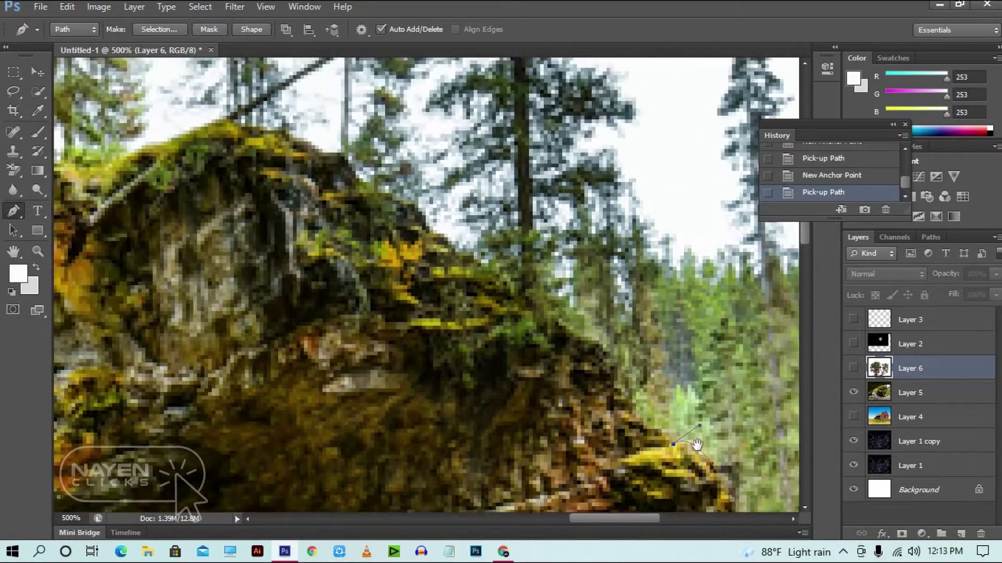
Run the Pen path across the rock face from the right tip along the upper edge of the mossy ledge
scroll(697, 445, down, 1)
key(ctrl+minus)
key(ctrl+minus)
key(ctrl+minus)
key(ctrl+minus)
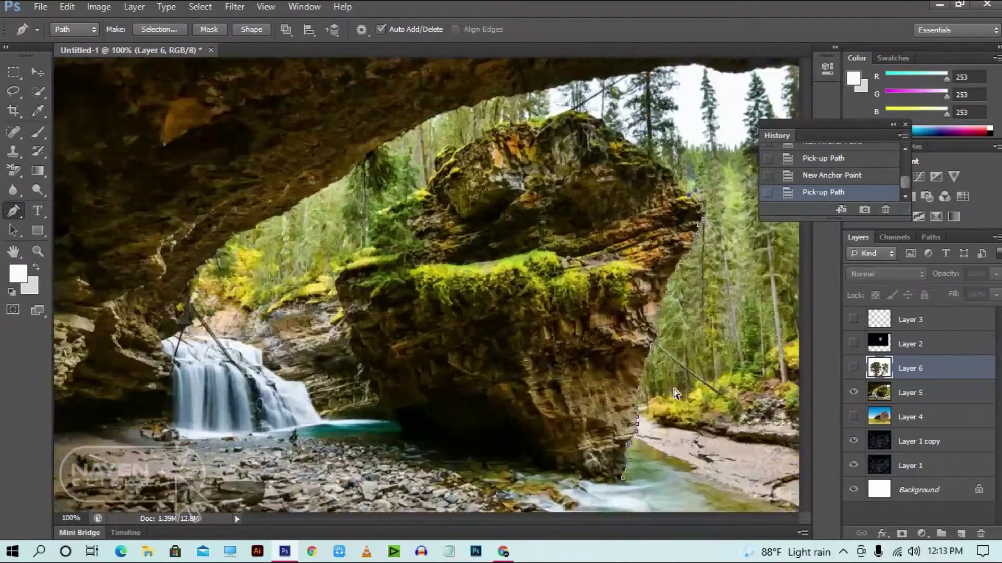
key(ctrl+plus)
key(ctrl+plus)
drag(626, 386, 462, 425)
drag(731, 214, 623, 246)
drag(390, 318, 459, 358)
alt+click(389, 318)
drag(400, 360, 480, 383)
alt+click(399, 360)
Continue the Pen path along the moss, past the small fir tree, to the ledge's left end
drag(368, 392, 307, 375)
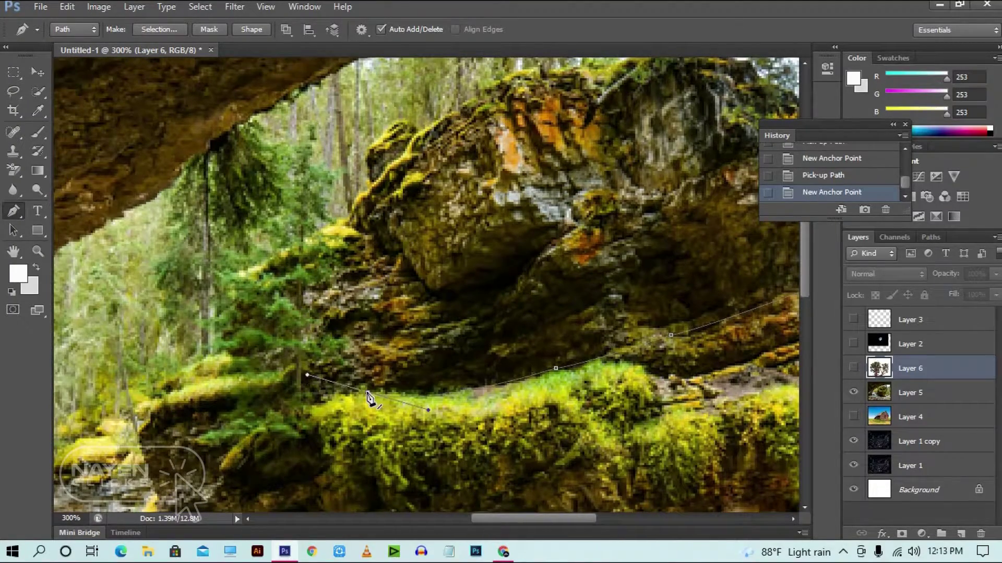
alt+click(368, 393)
drag(380, 401, 541, 355)
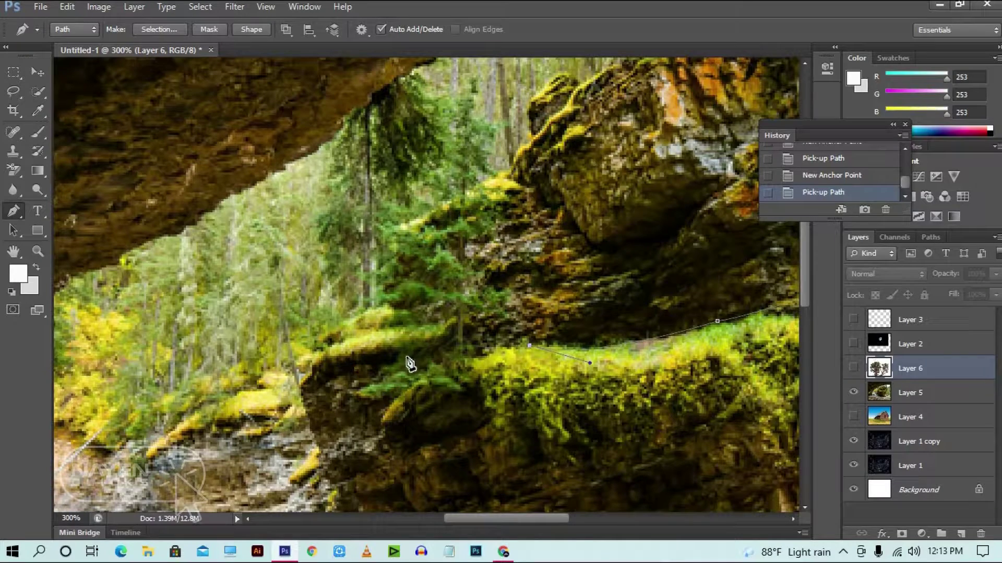
drag(408, 357, 462, 323)
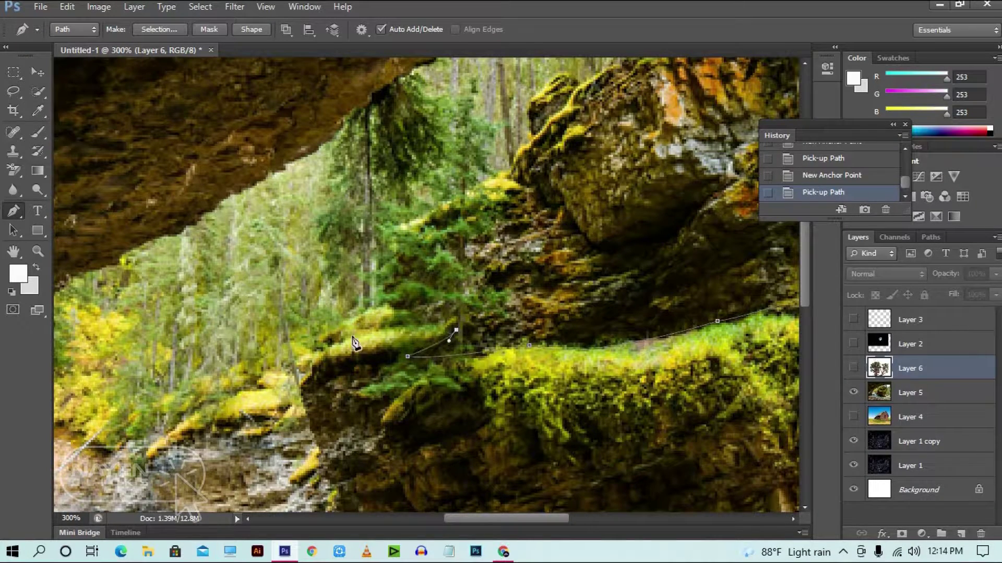
drag(315, 353, 365, 332)
alt+click(315, 352)
Trace the Pen path around the mossy ledge's left tip and start it down the rock's left edge
click(313, 375)
alt+click(350, 296)
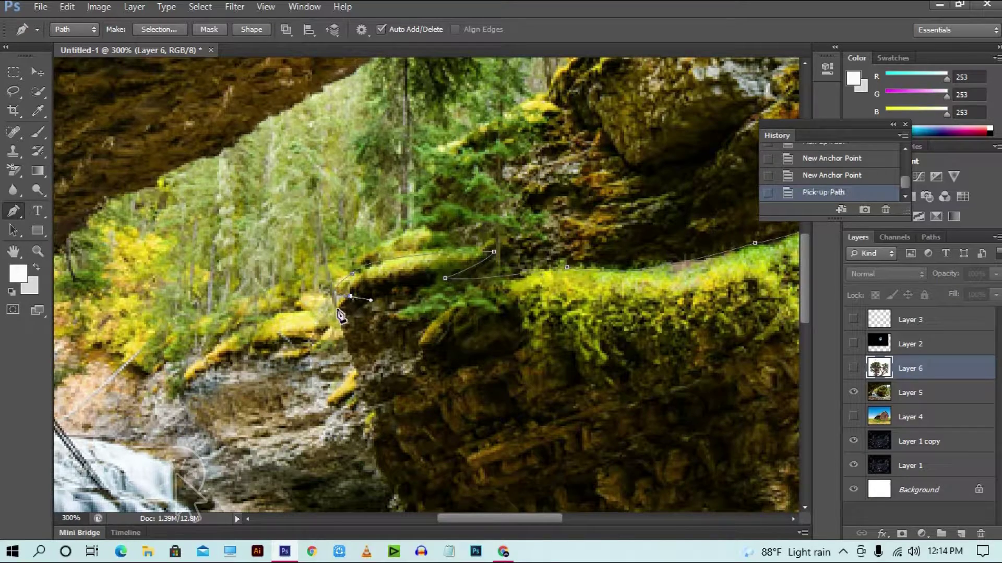
click(337, 305)
drag(387, 389, 349, 309)
alt+click(343, 291)
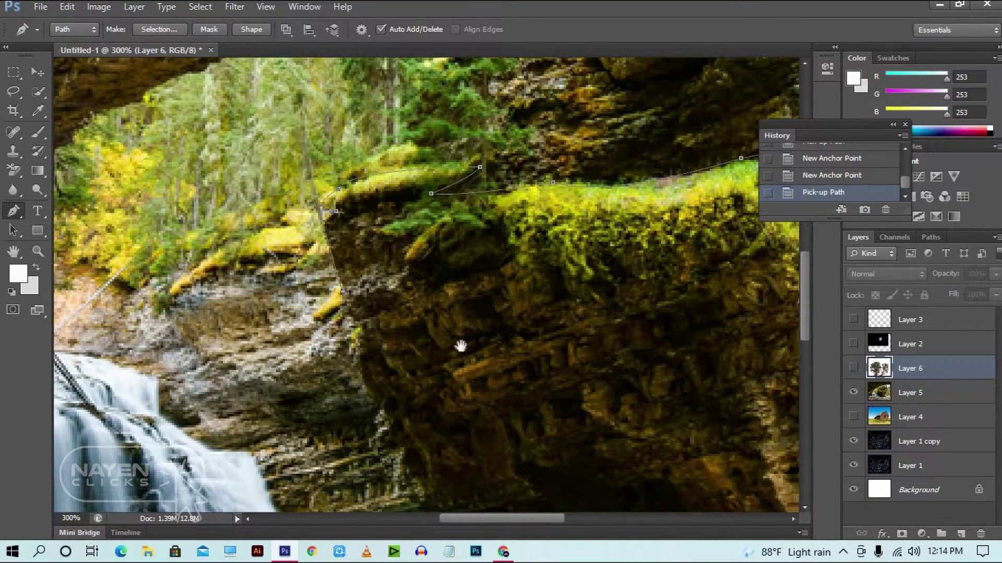
Continue the Pen path down the rock's left edge beside the waterfall to the upper-left corner of the dark hollow
drag(459, 345, 479, 285)
drag(374, 285, 367, 301)
alt+click(374, 285)
drag(673, 486, 634, 435)
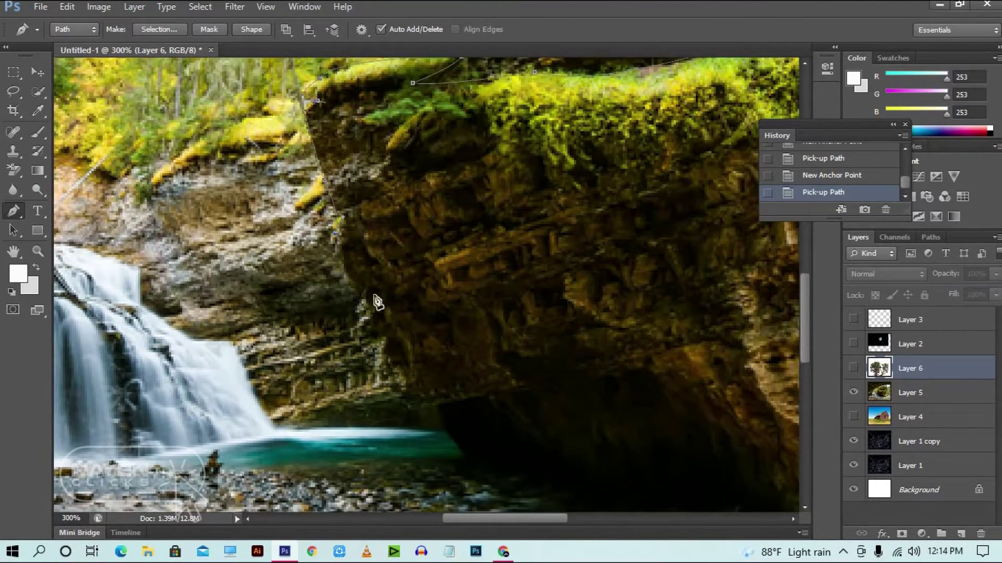
drag(361, 289, 378, 297)
drag(384, 335, 424, 323)
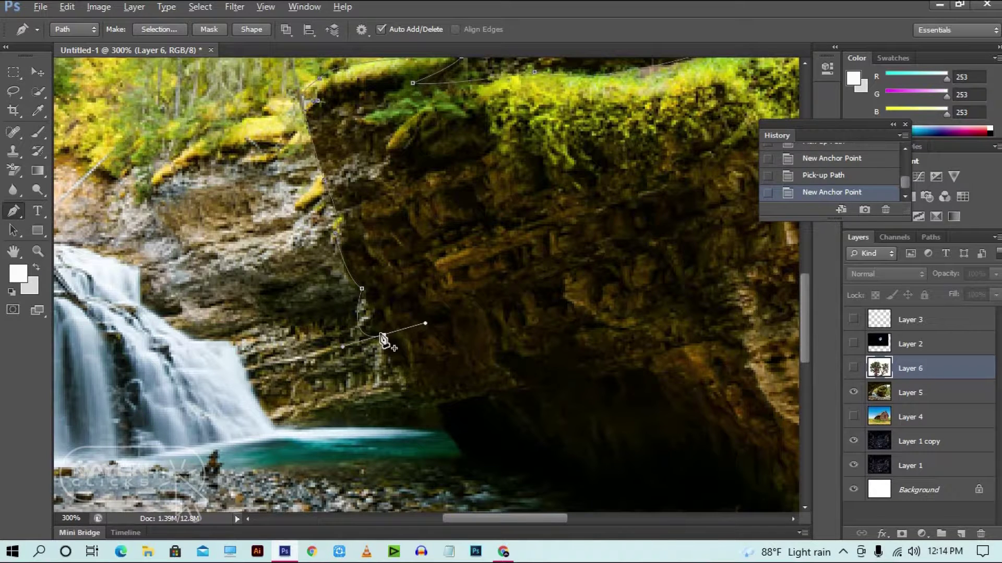
alt+click(384, 335)
drag(400, 385, 443, 312)
alt+click(368, 293)
alt+click(393, 306)
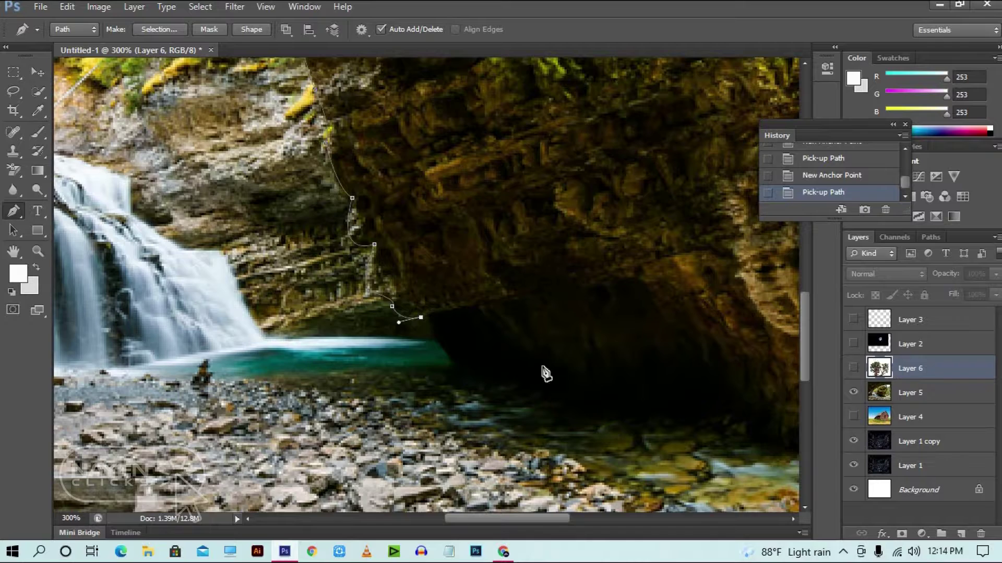
Run the Pen path down the hollow's left side and along the waterline beneath the dark hollow
drag(544, 373, 390, 362)
drag(276, 362, 277, 374)
alt+click(276, 363)
drag(358, 375, 510, 405)
alt+click(358, 376)
click(548, 424)
click(586, 442)
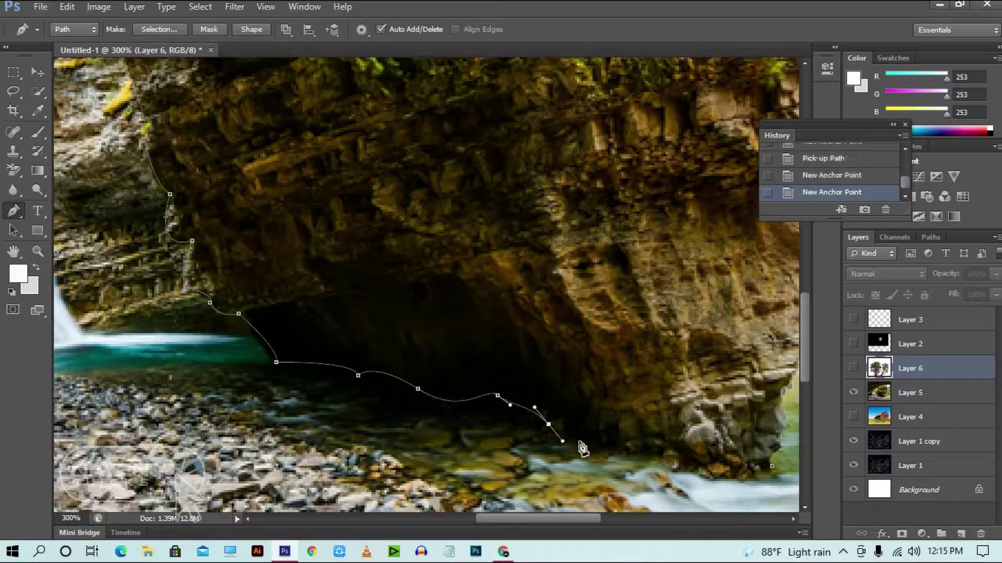
Trace the remaining rock base along the stream to the starting anchor, closing the Pen path
click(613, 442)
click(635, 453)
click(655, 453)
click(672, 464)
drag(690, 471, 697, 474)
drag(711, 480, 613, 455)
drag(616, 448, 624, 441)
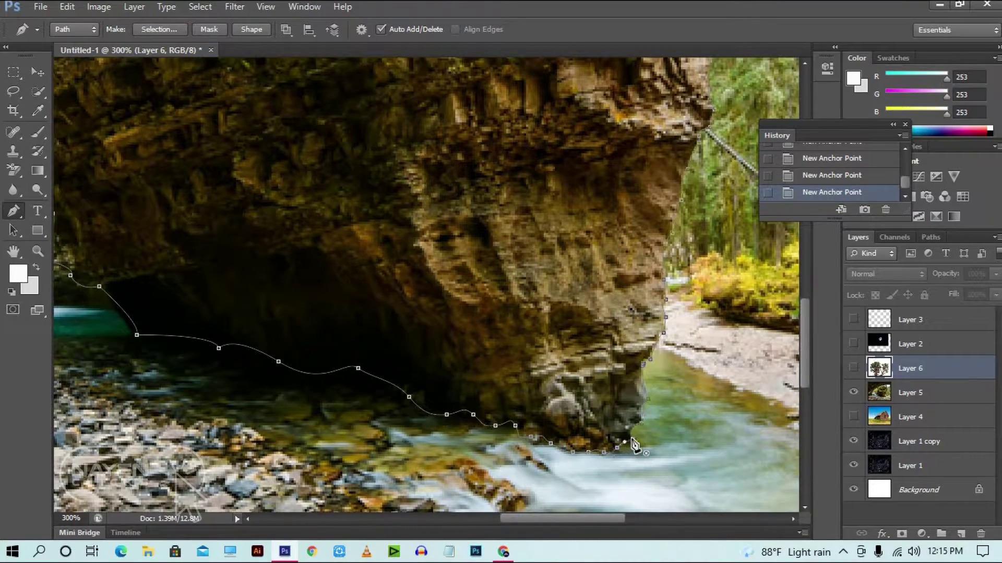
click(635, 444)
key(ctrl+0)
Convert the closed rock path into a selection
right_click(524, 330)
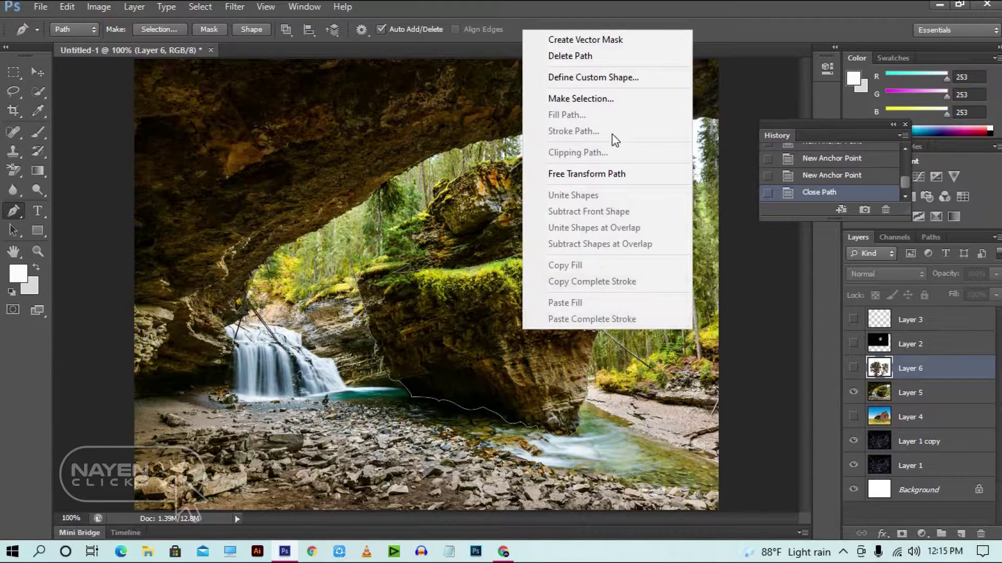
click(580, 99)
click(598, 153)
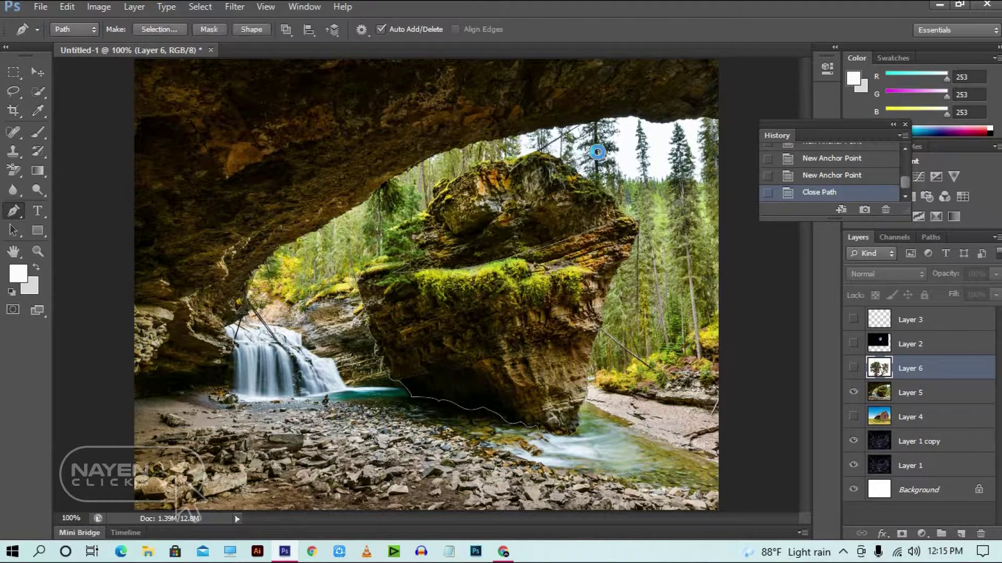
right_click(559, 297)
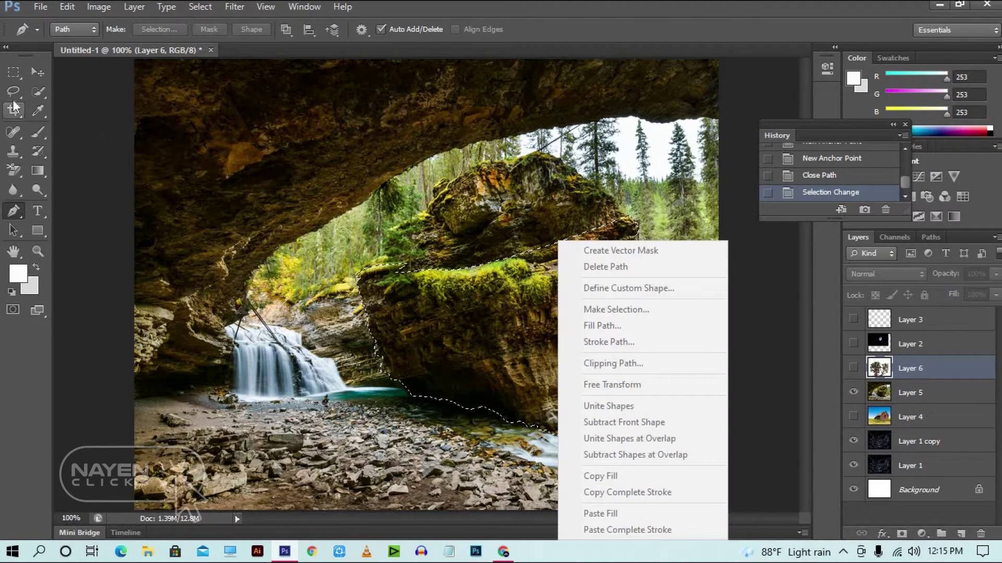
key(Escape)
Try to copy the rock-shaped selection to a new layer while the tree layer (Layer 6) is active
key(w)
right_click(546, 308)
click(591, 158)
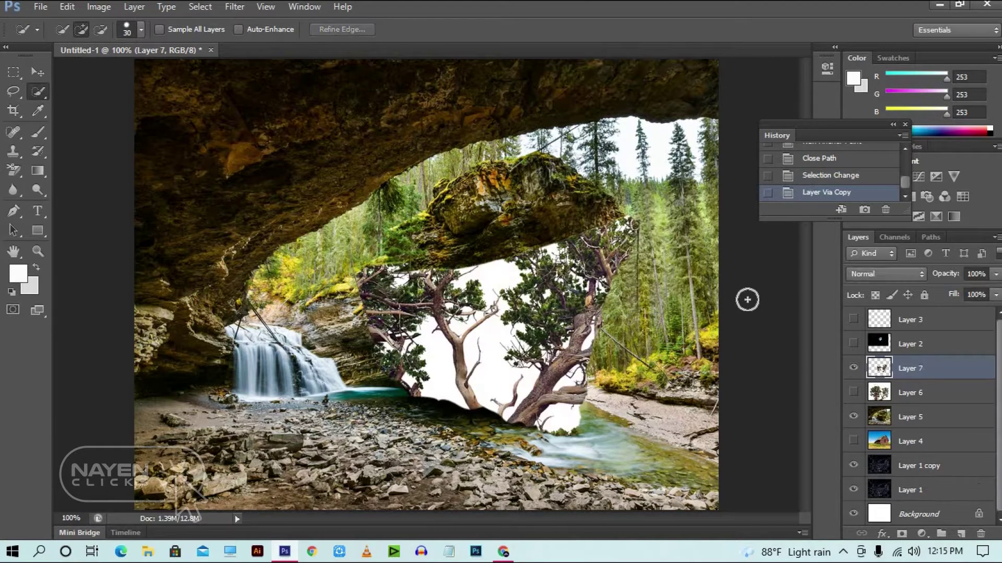
Toggle the copied layer and the tree layer to check what was copied, and undo the copy
click(854, 369)
click(854, 368)
click(853, 369)
click(853, 393)
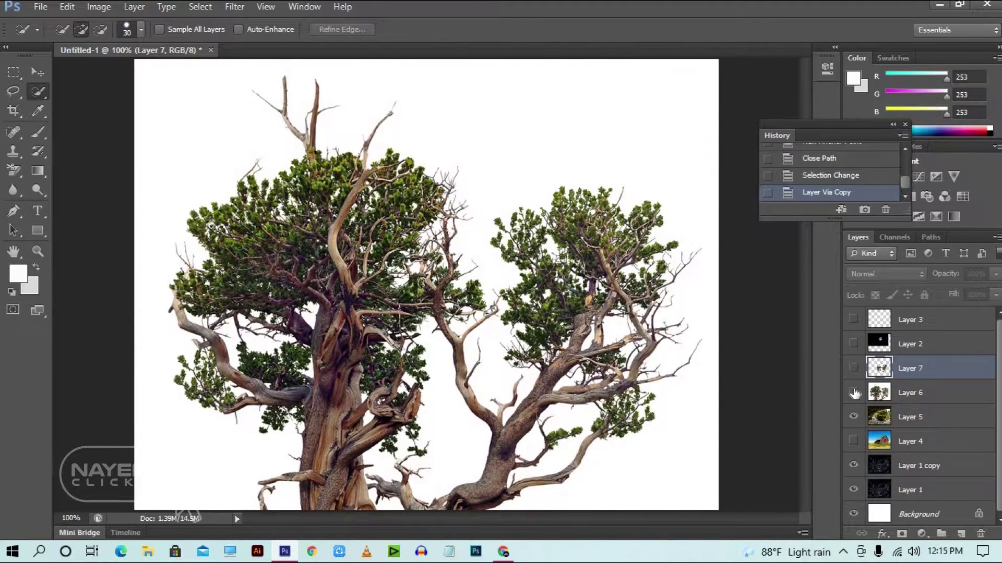
click(854, 393)
click(853, 369)
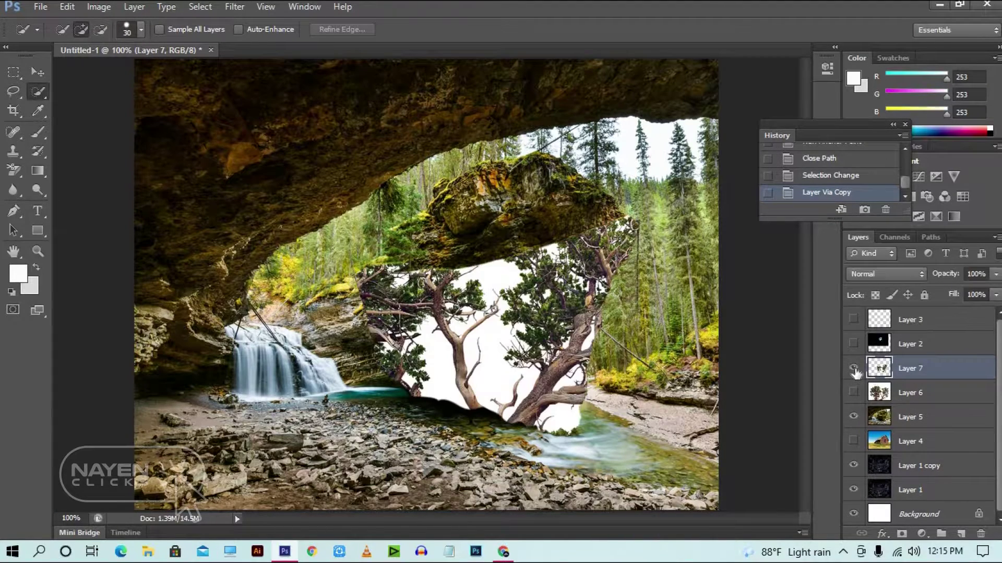
click(853, 369)
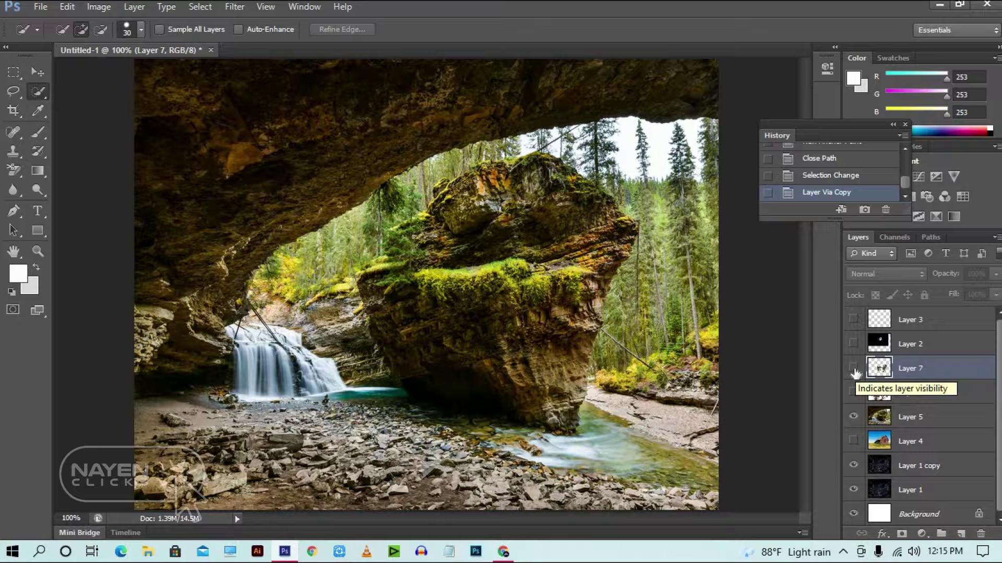
key(ctrl+z)
Retry Layer Via Copy from Layer 6, hide the copy to inspect it, and step the history back to the selection
right_click(541, 321)
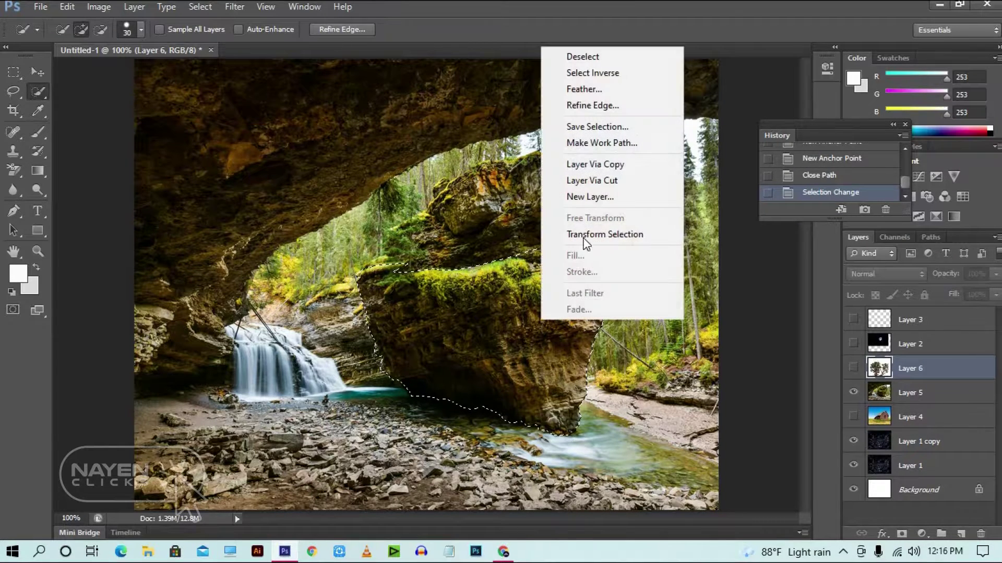
click(590, 164)
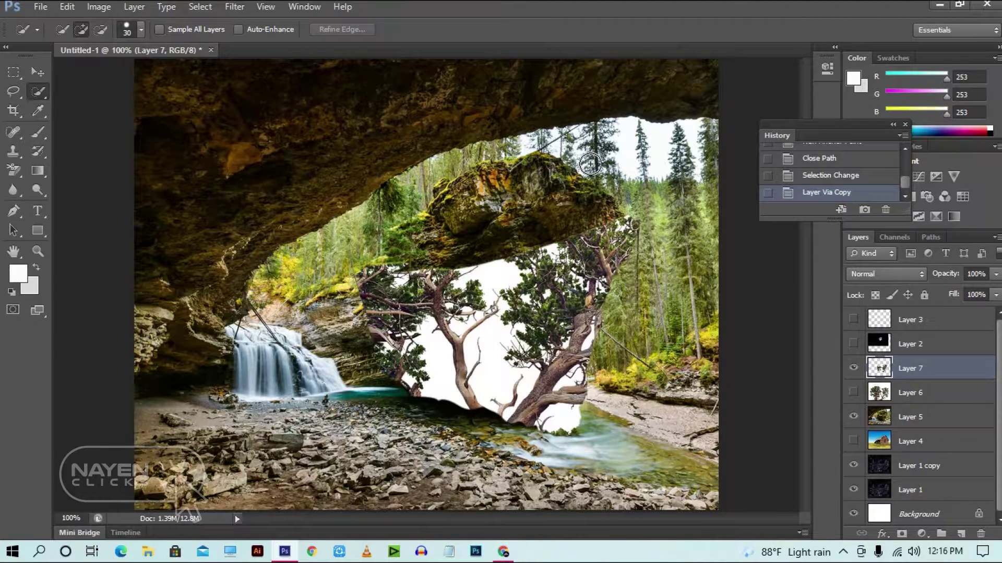
click(854, 369)
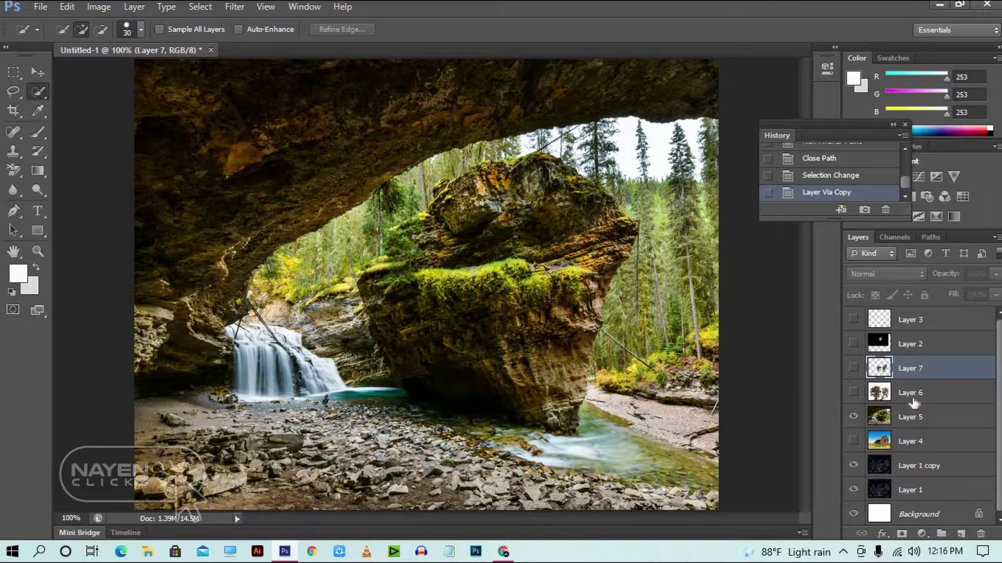
click(917, 420)
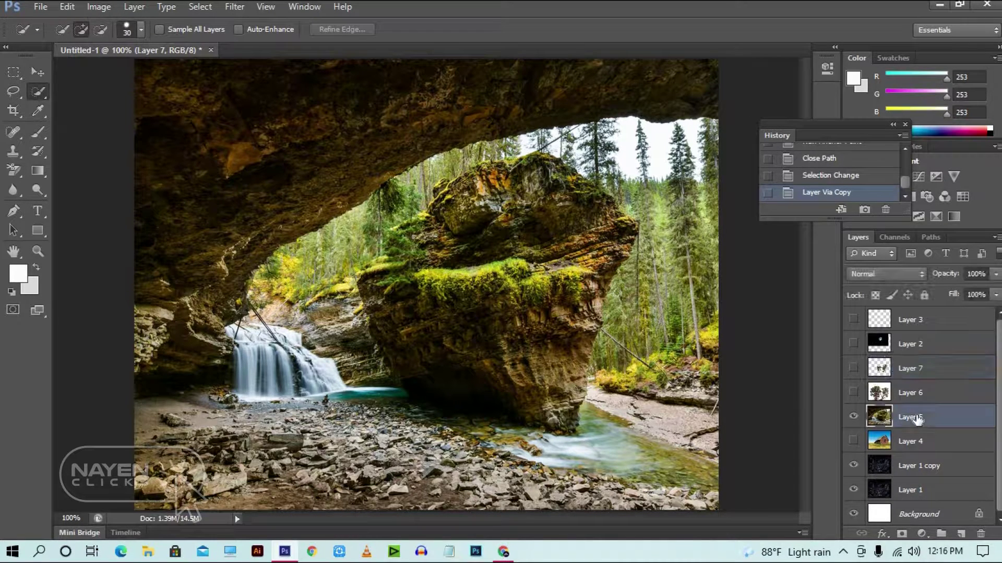
click(833, 178)
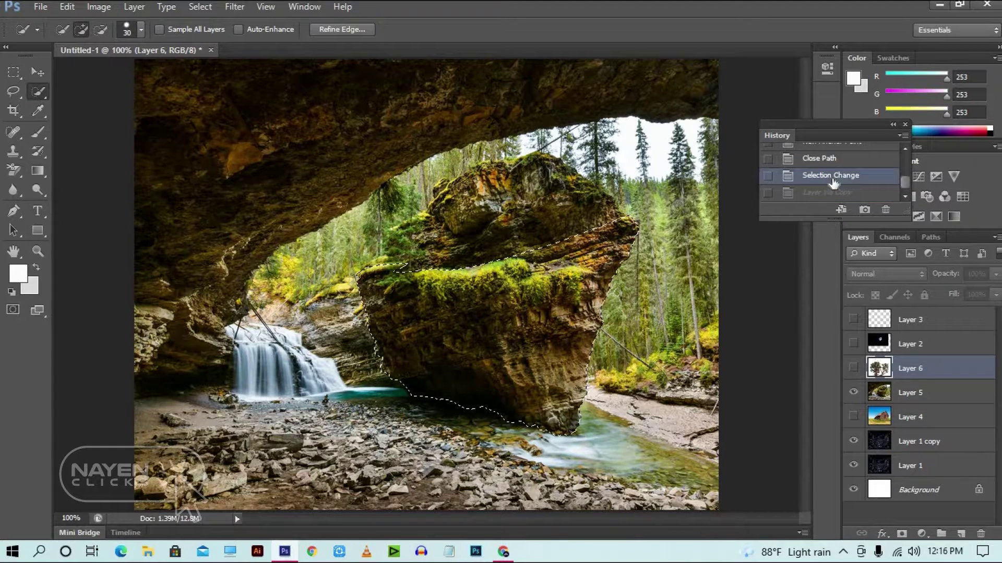
Copy the selected rock from the waterfall photo (Layer 5) to a new layer and delete the photo layer
click(921, 400)
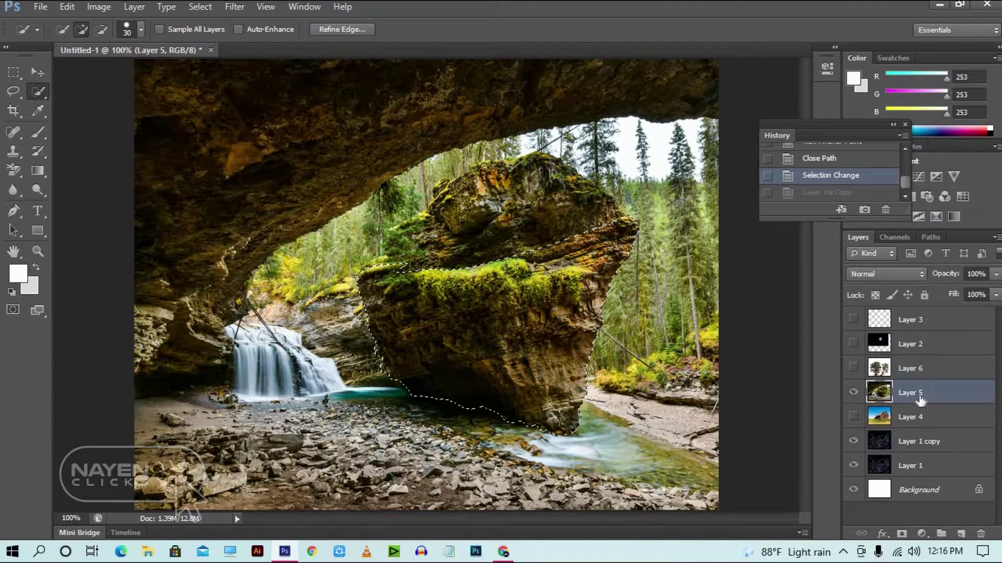
right_click(469, 329)
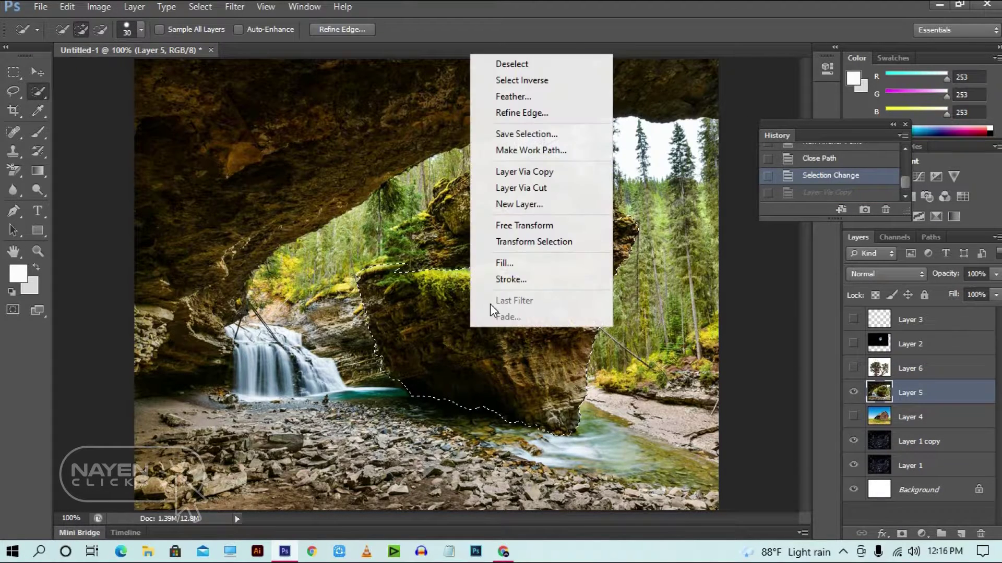
click(524, 173)
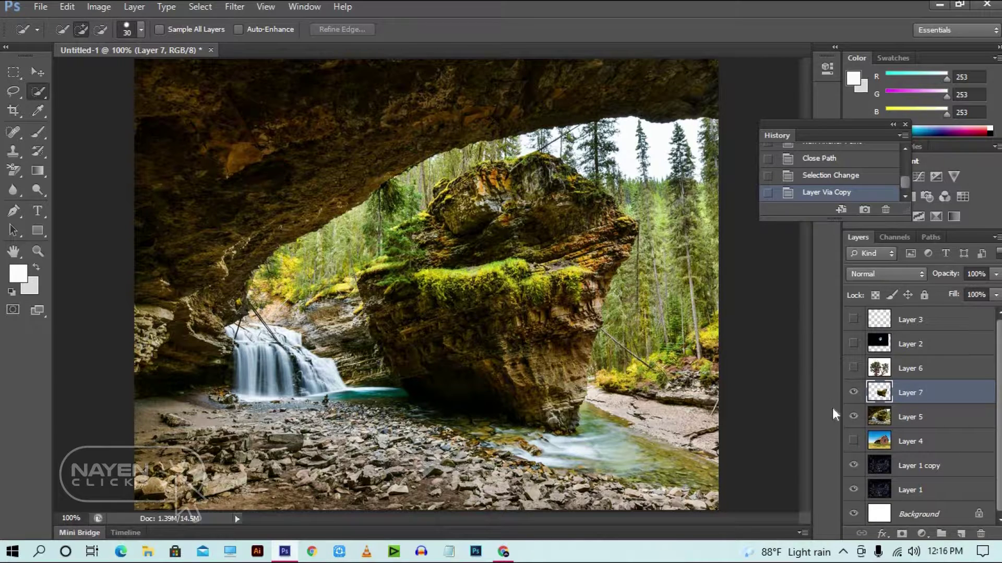
click(896, 423)
key(Delete)
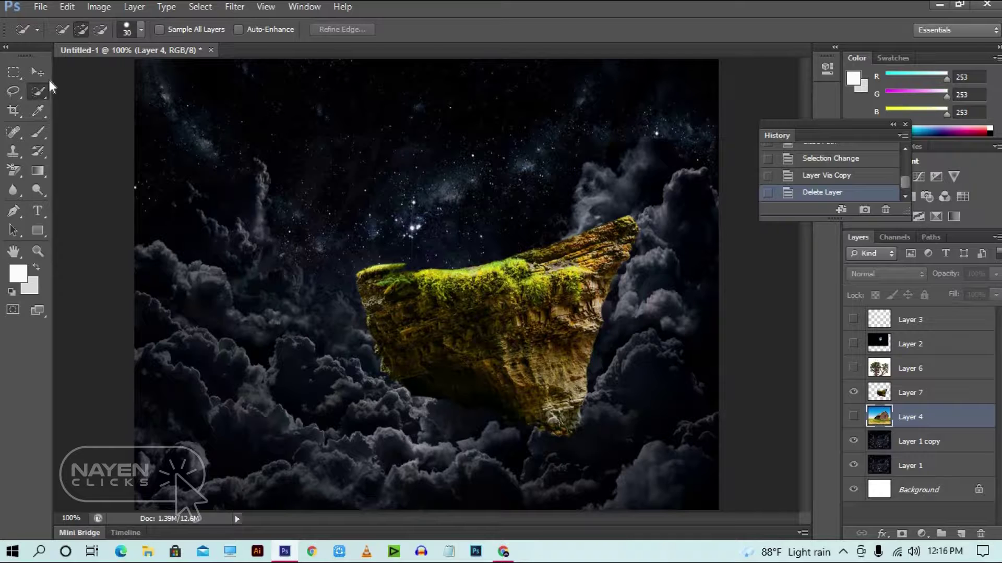
Free Transform the rock layer: rotate it 8.9°, scale it to about 47%, and shift it left toward the canvas centre
click(37, 73)
click(946, 393)
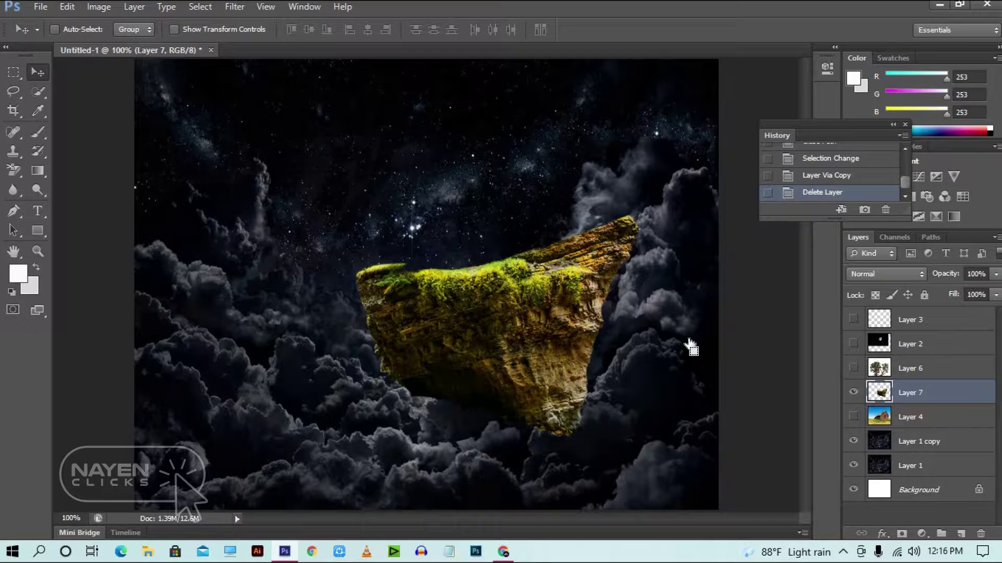
key(ctrl+t)
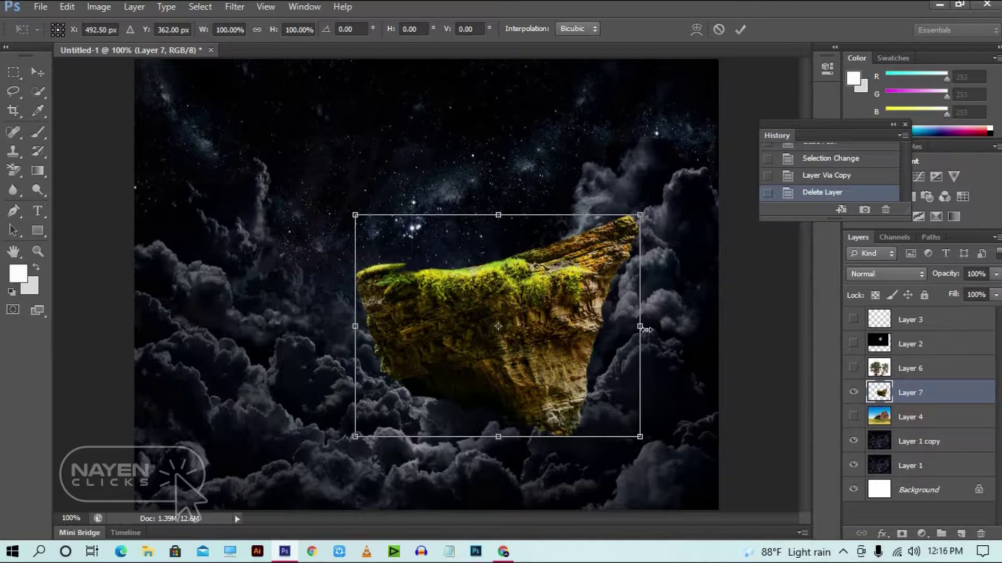
drag(653, 346, 652, 354)
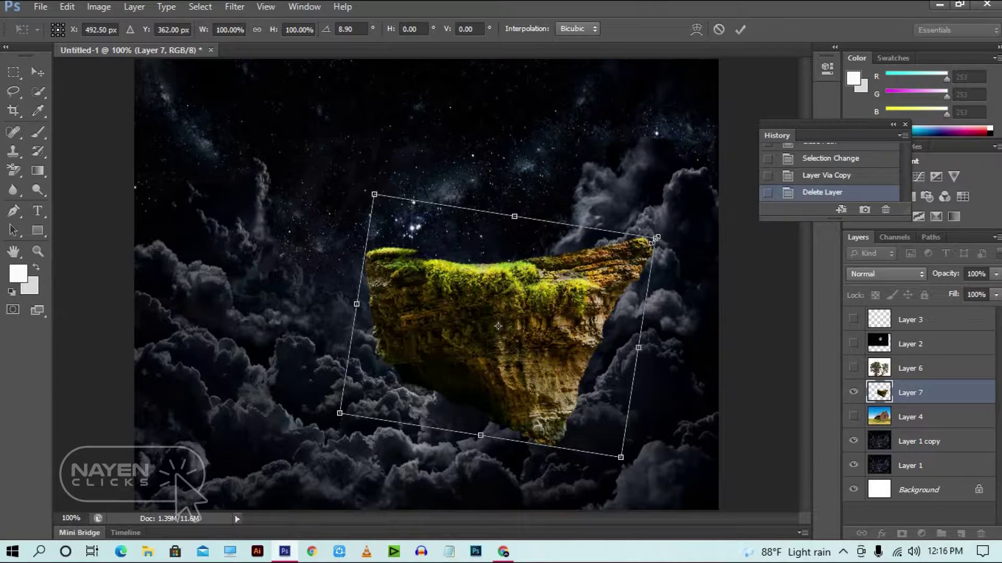
drag(656, 238, 572, 285)
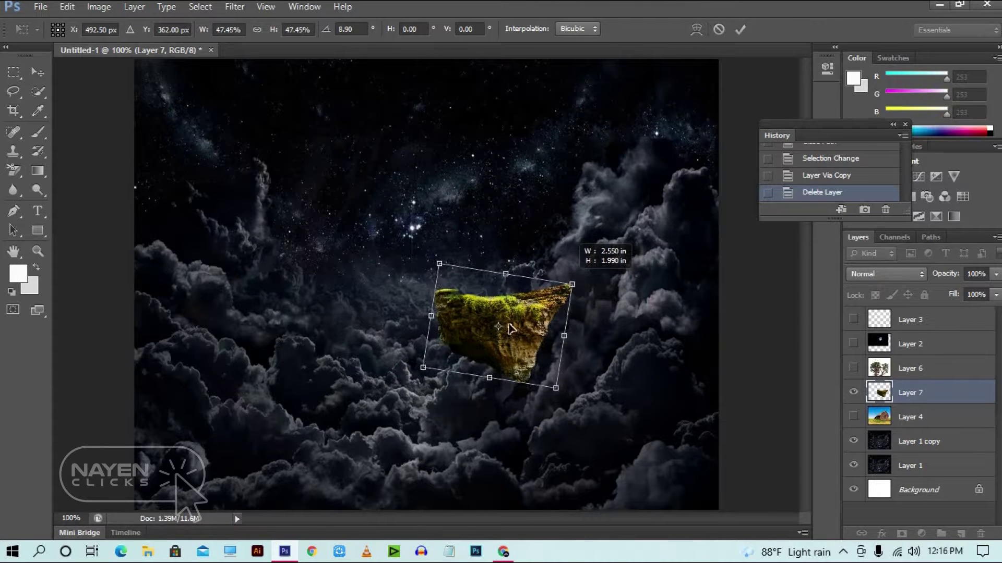
drag(493, 330, 437, 335)
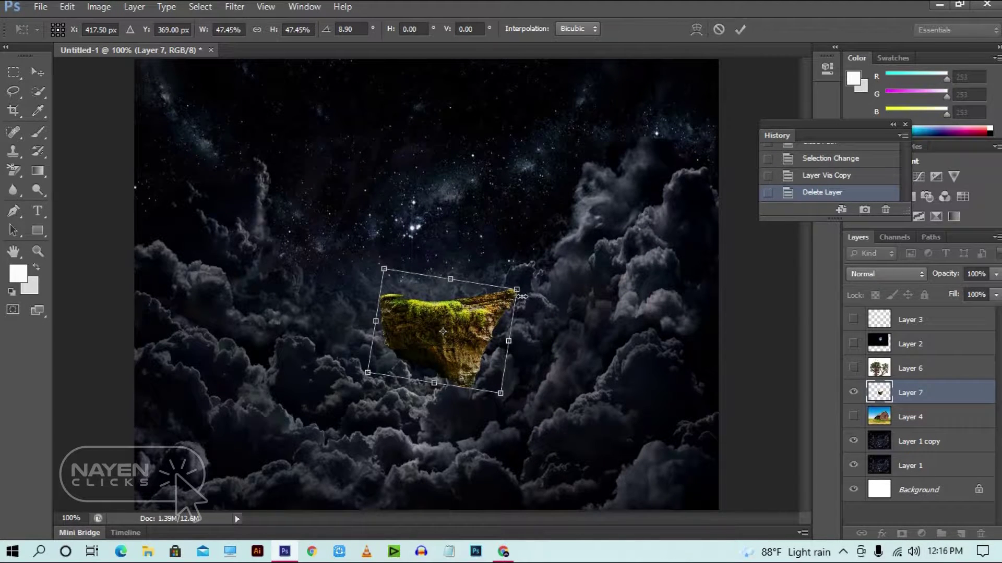
Reshape the rock to about 35% width and 49% height, nudge it into place, and apply the transform
drag(517, 292, 508, 296)
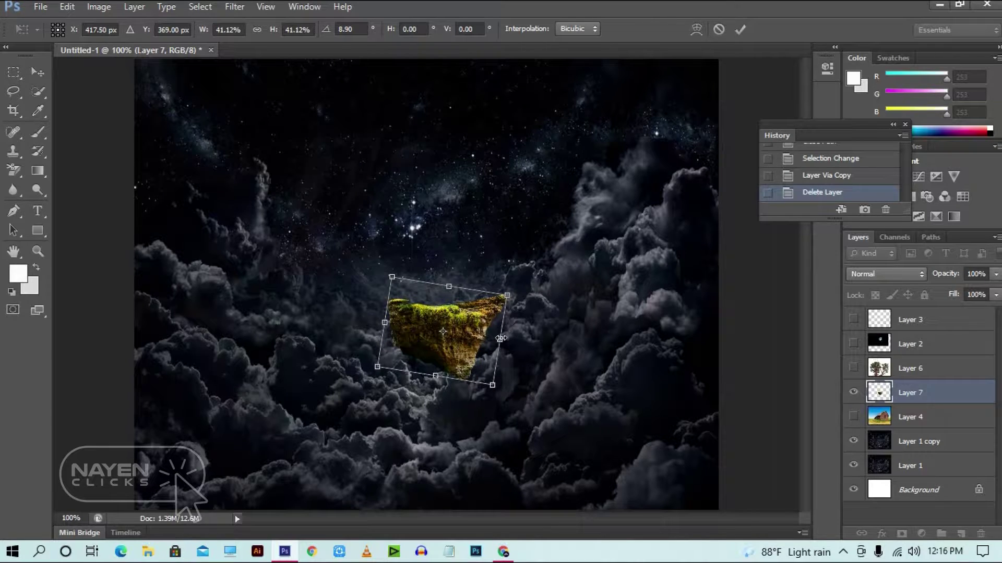
drag(501, 339, 478, 337)
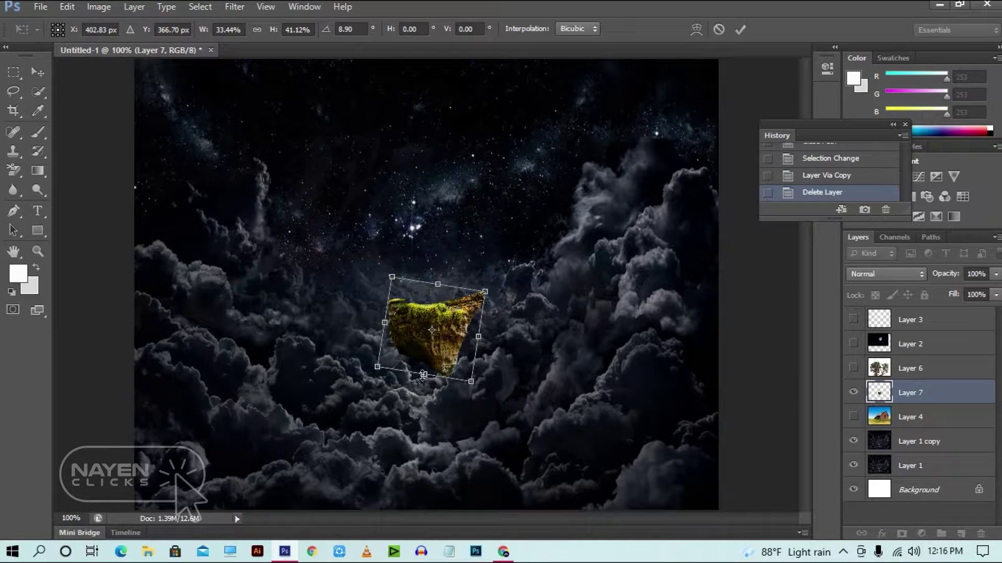
drag(424, 375, 422, 392)
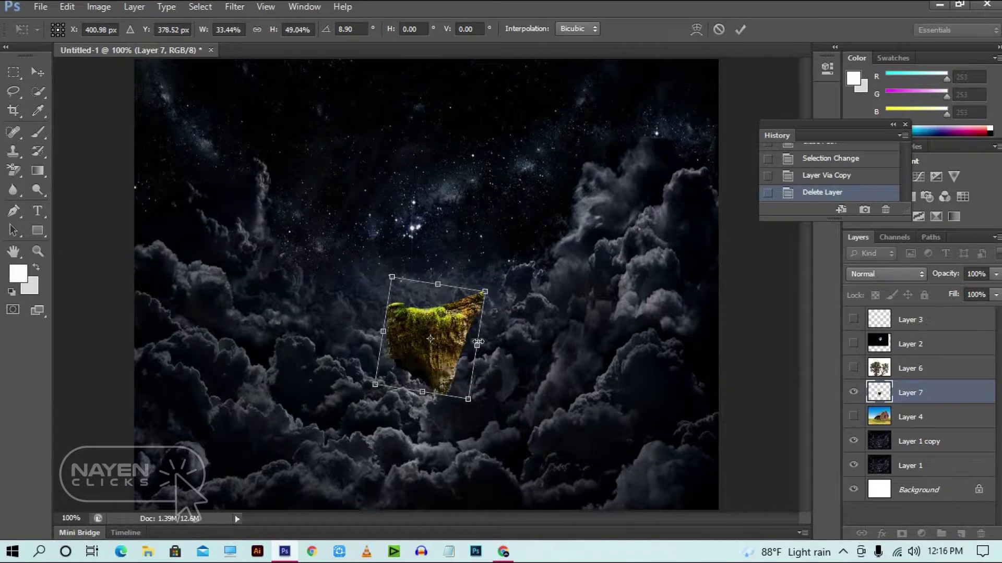
drag(483, 343, 481, 334)
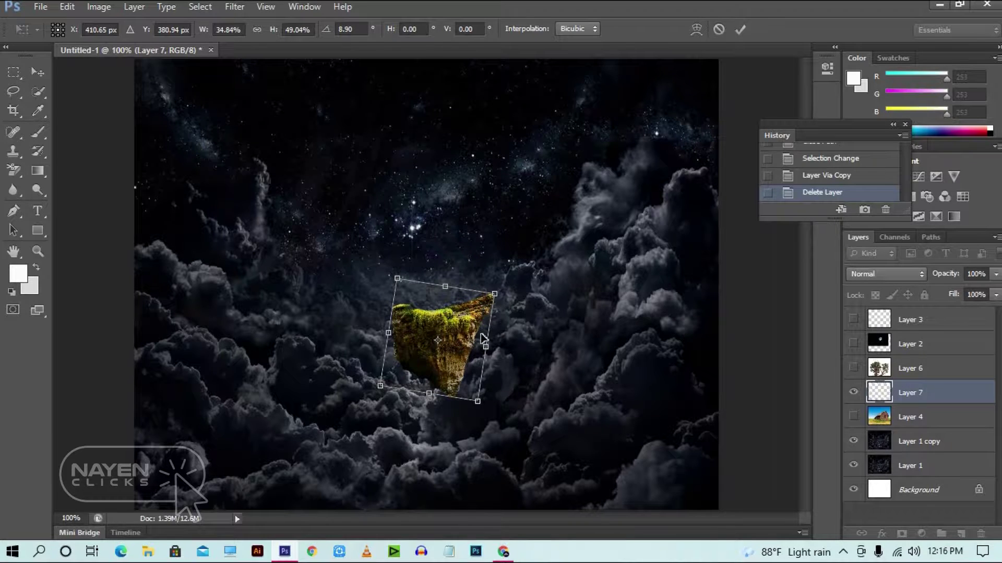
click(14, 171)
click(416, 218)
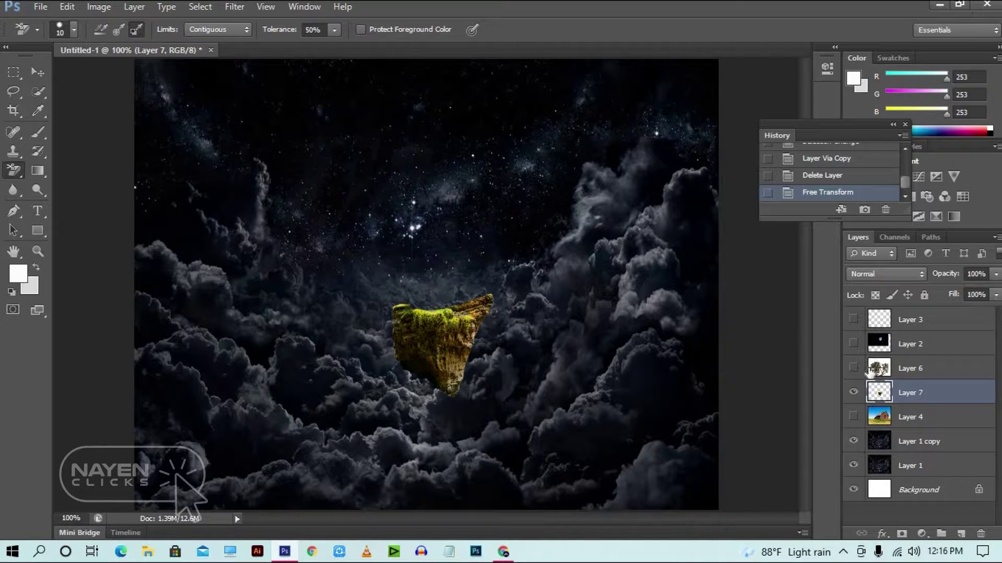
Show the barn photo (Layer 4), hide the rock layer, and activate the Quick Selection tool
click(853, 344)
click(853, 344)
click(854, 417)
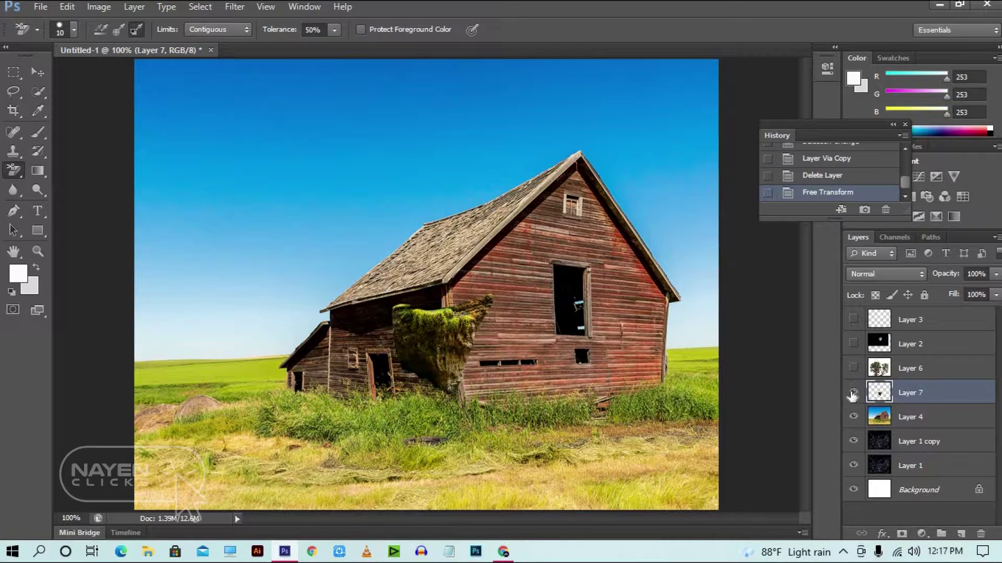
click(853, 392)
key(w)
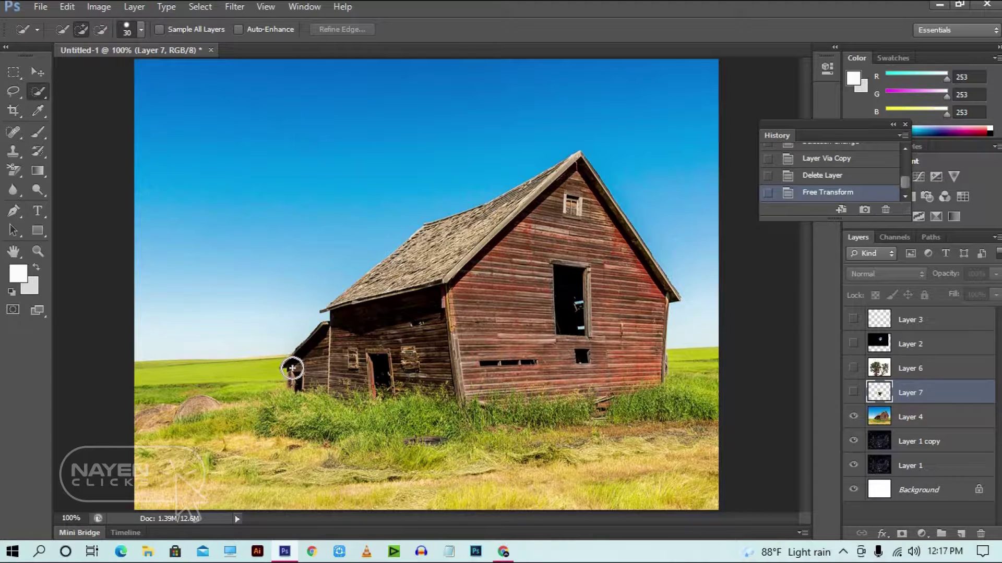
Activate the barn photo (Layer 4), reduce the Quick Selection brush to size 10, and clear the trial selections
drag(292, 369, 373, 291)
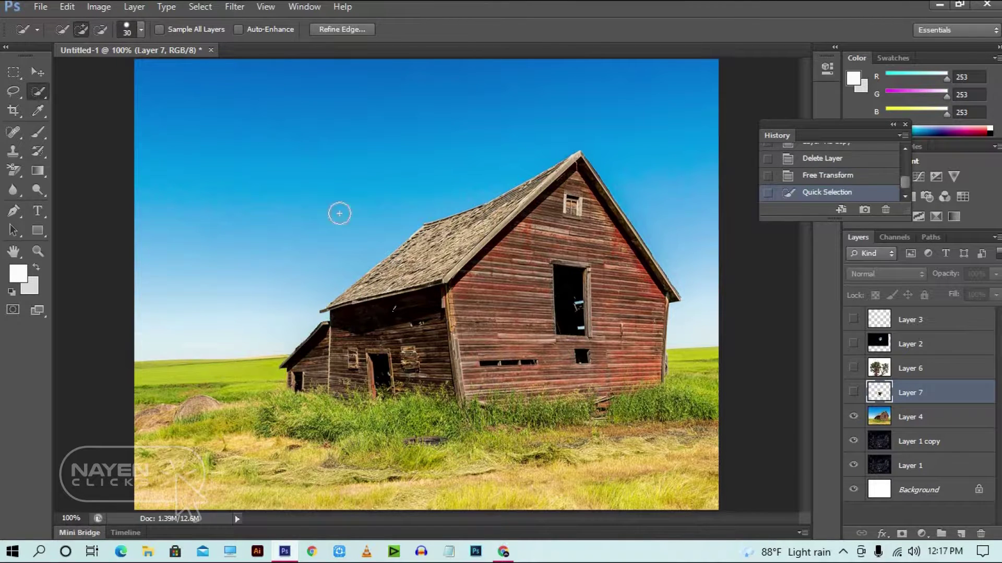
click(464, 331)
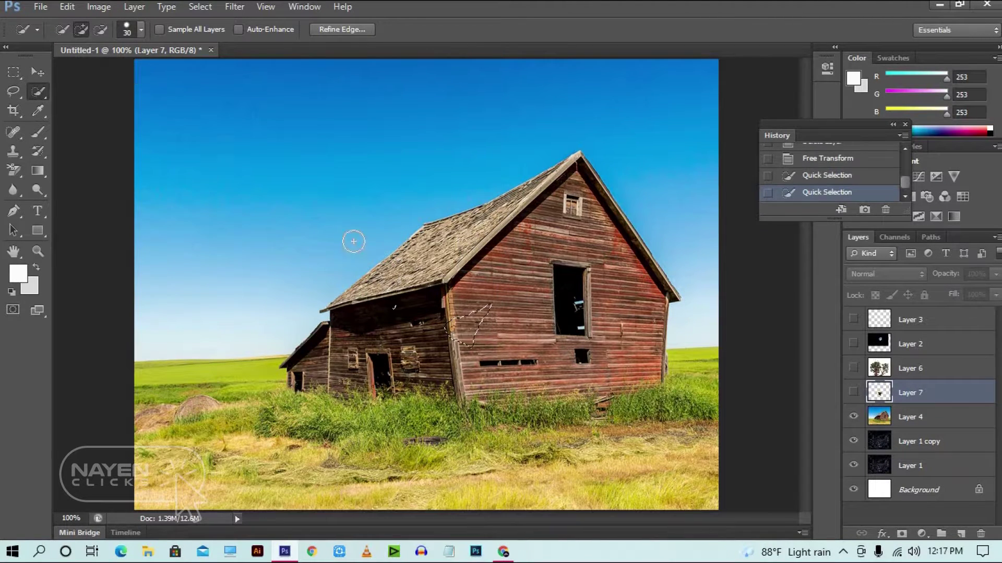
click(141, 33)
drag(74, 73, 66, 73)
click(409, 302)
click(941, 425)
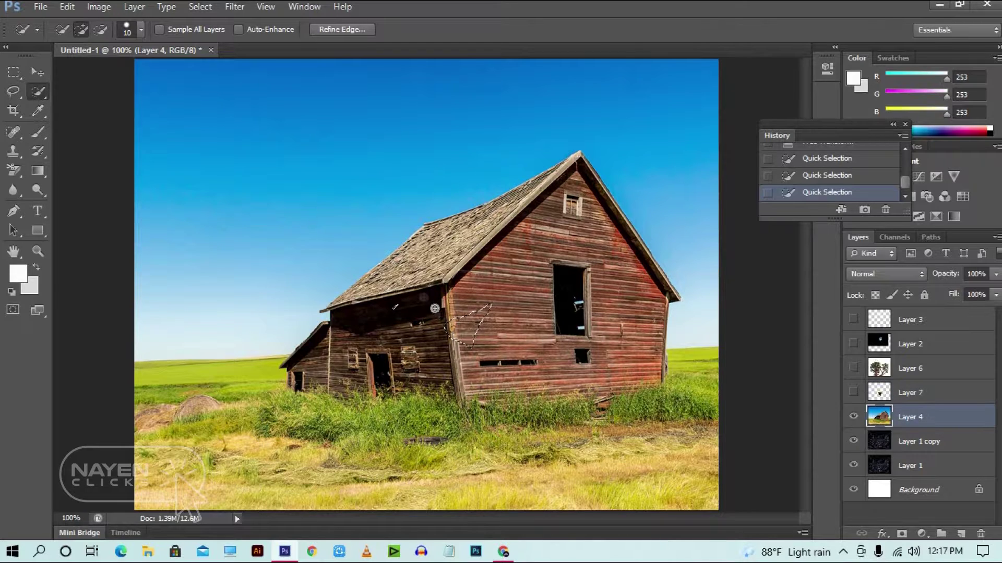
drag(434, 308, 495, 269)
key(ctrl+d)
key(l)
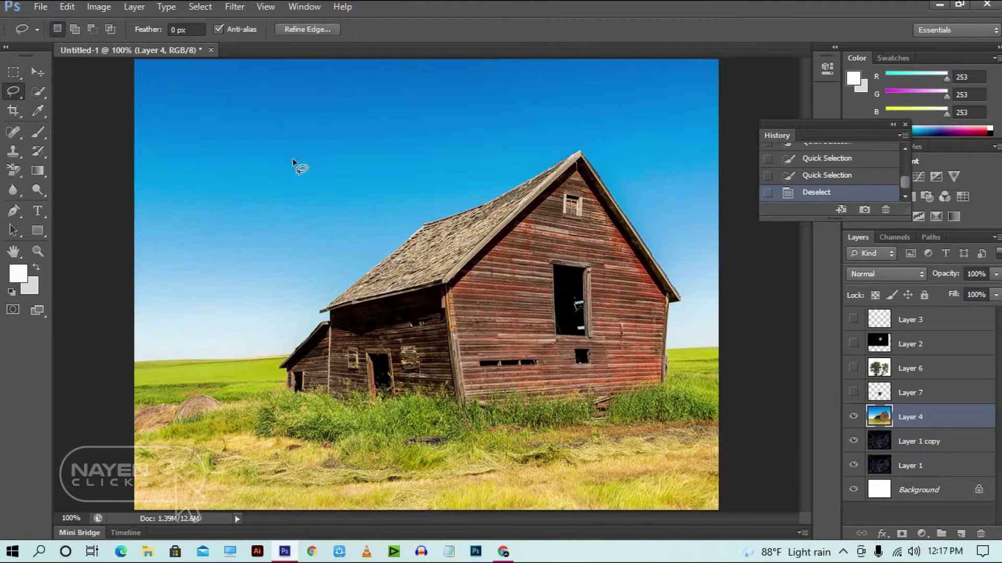
Quick-select the barn together with the whole grass field, subtracting the sky picked up along the roof edge
click(41, 96)
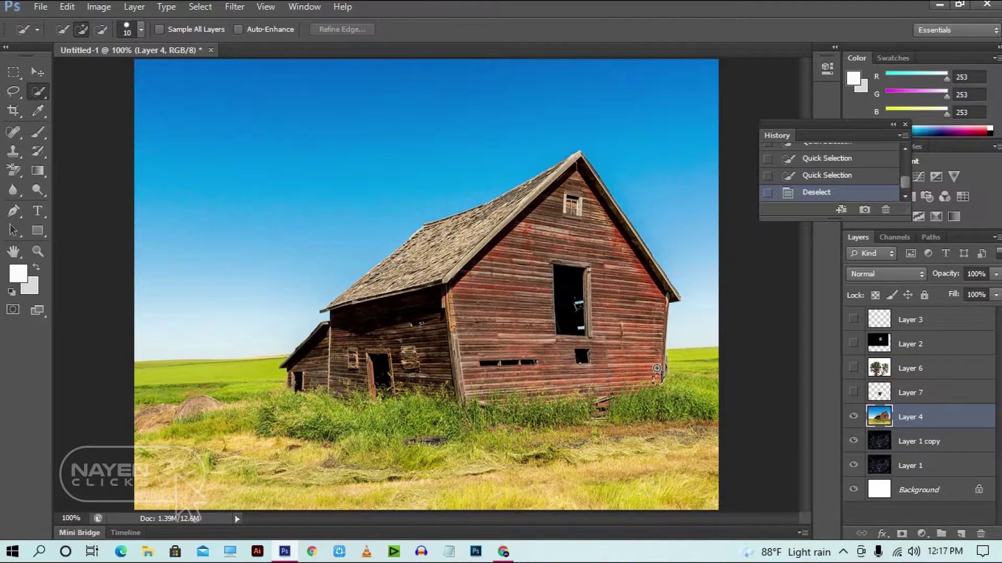
drag(663, 363, 673, 294)
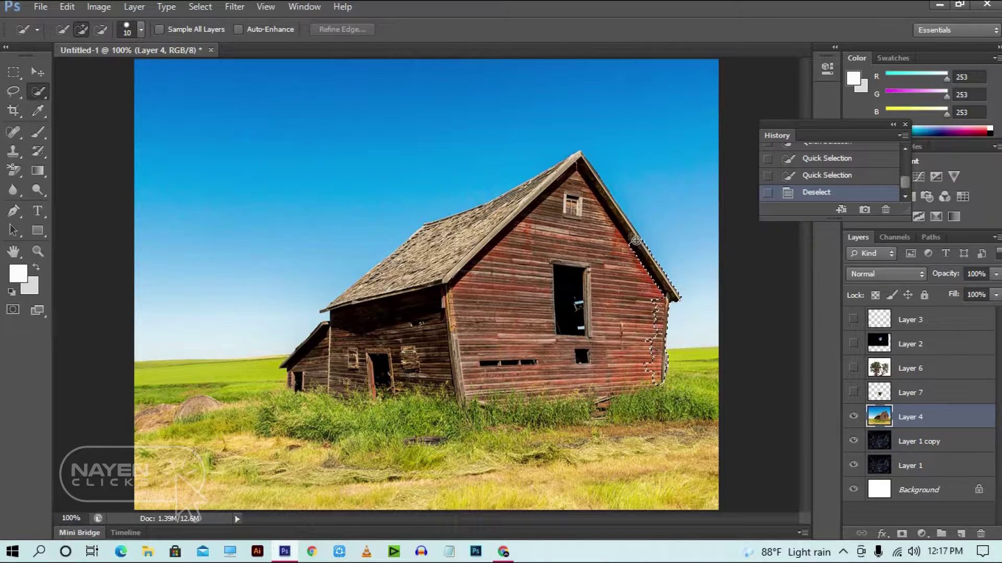
mouse_move(636, 240)
mouse_down()
mouse_move(578, 161)
mouse_move(426, 235)
mouse_move(364, 283)
mouse_move(332, 334)
mouse_move(291, 366)
mouse_move(295, 380)
mouse_move(388, 396)
mouse_move(460, 384)
mouse_move(613, 409)
mouse_move(636, 382)
mouse_move(579, 298)
mouse_up()
drag(588, 189, 564, 324)
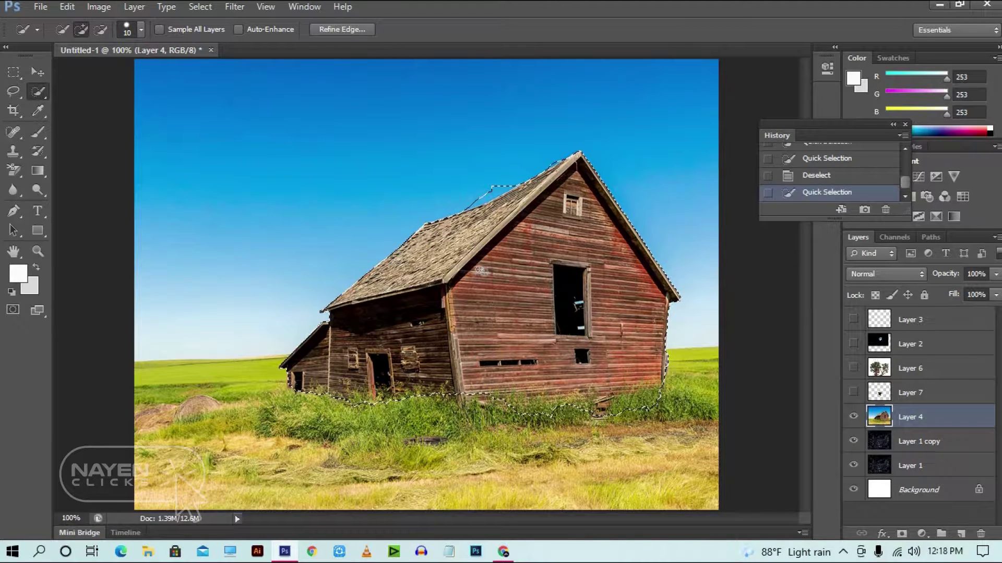
click(100, 30)
mouse_move(520, 180)
mouse_down()
mouse_move(471, 203)
mouse_move(571, 151)
mouse_up()
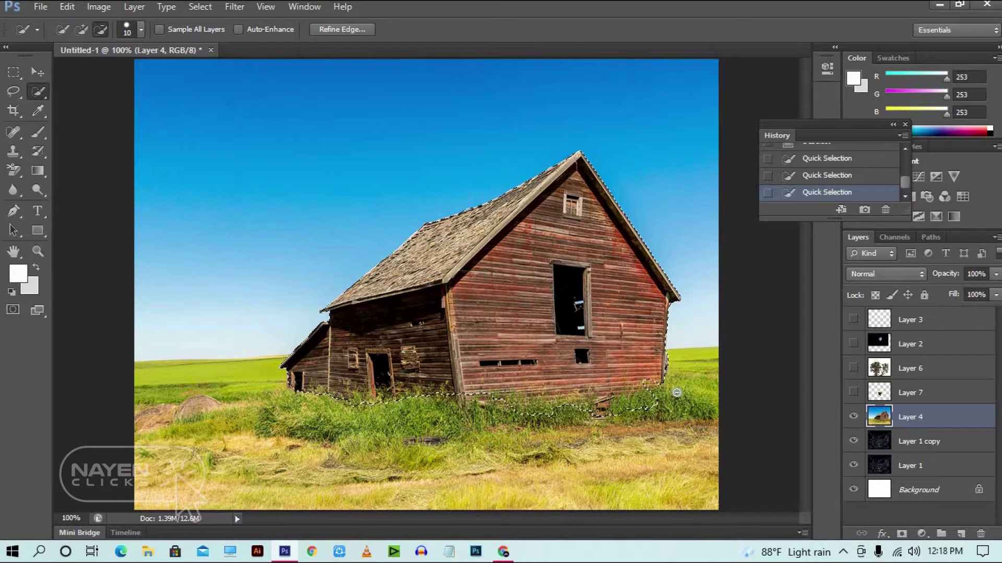
click(81, 29)
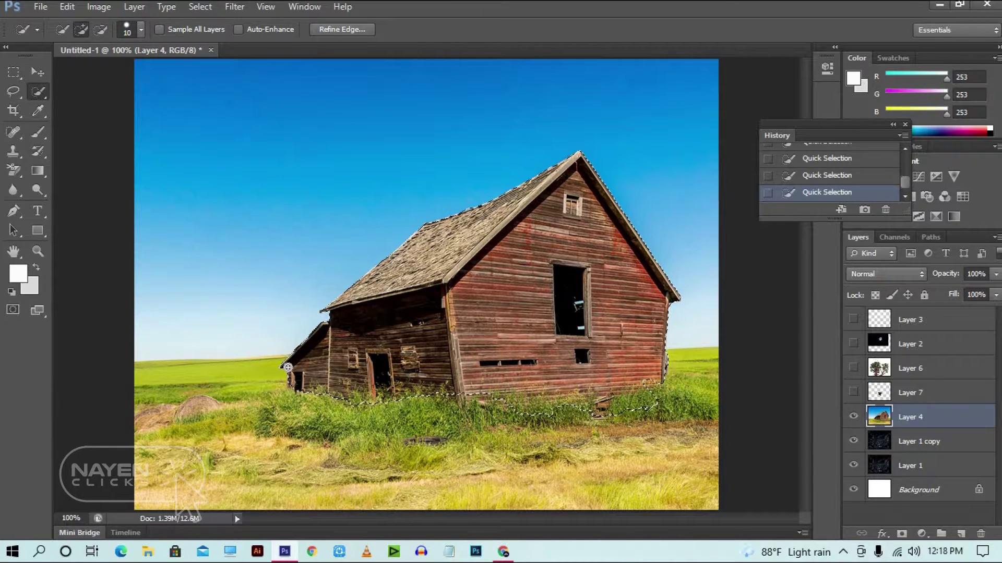
mouse_move(160, 466)
mouse_down()
mouse_move(662, 452)
mouse_move(713, 398)
mouse_move(668, 377)
mouse_up()
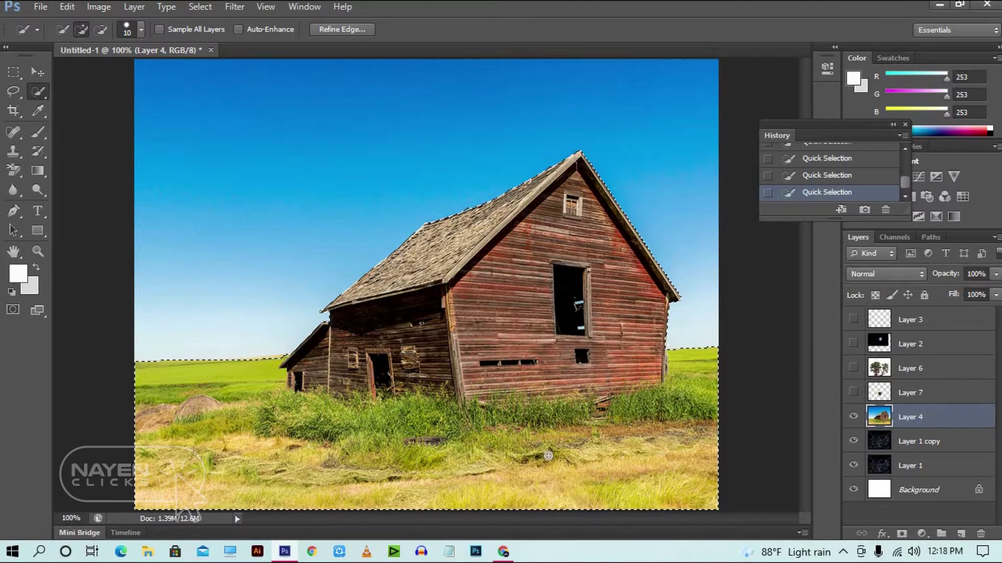
Cut the selected barn and field to a new layer and delete the leftover sky layer (Layer 4)
right_click(492, 392)
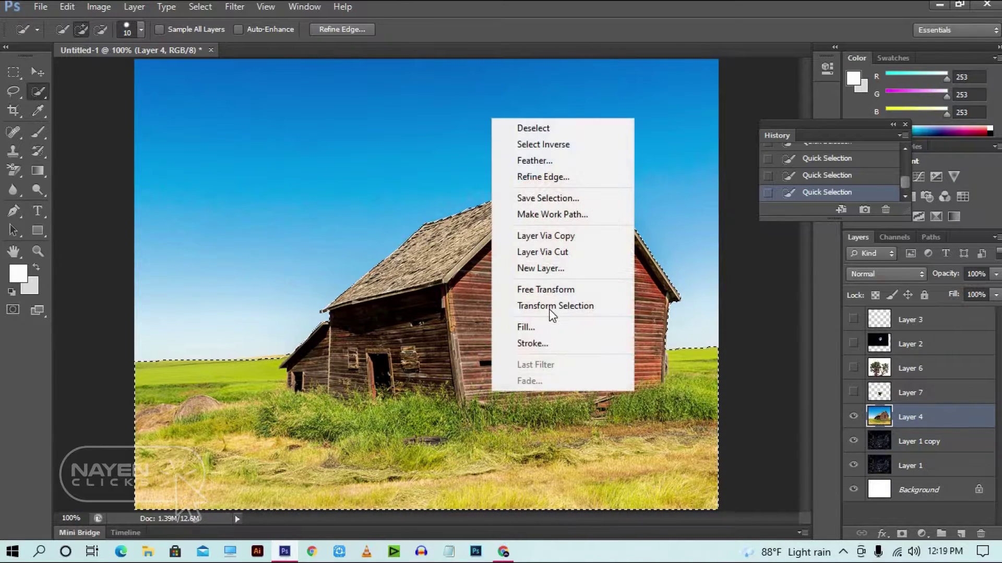
click(562, 253)
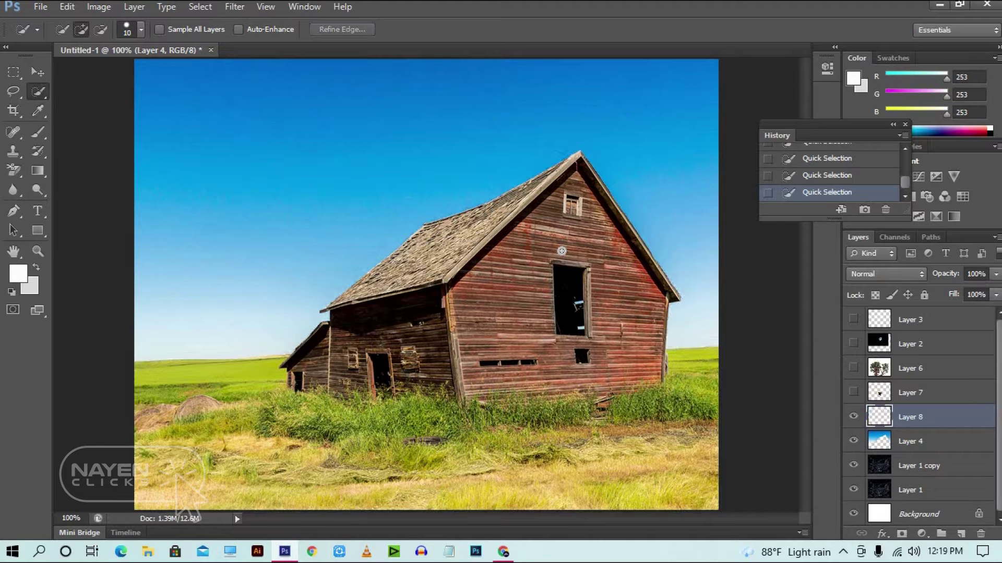
click(901, 443)
key(Delete)
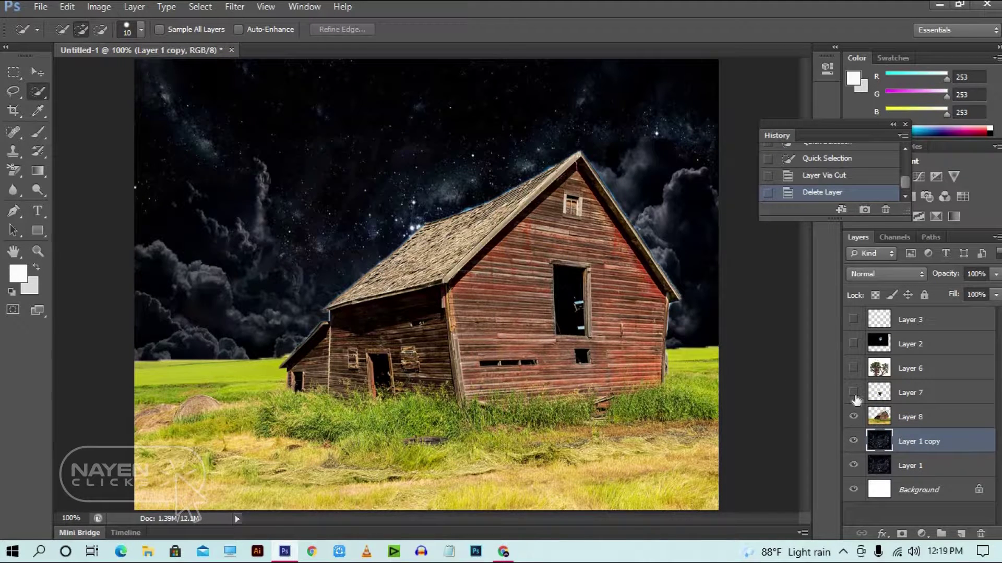
Activate the barn cutout (Layer 8) and choose the standard Eraser tool for cleaning the roof edge
click(912, 420)
key(ctrl+plus)
key(ctrl+plus)
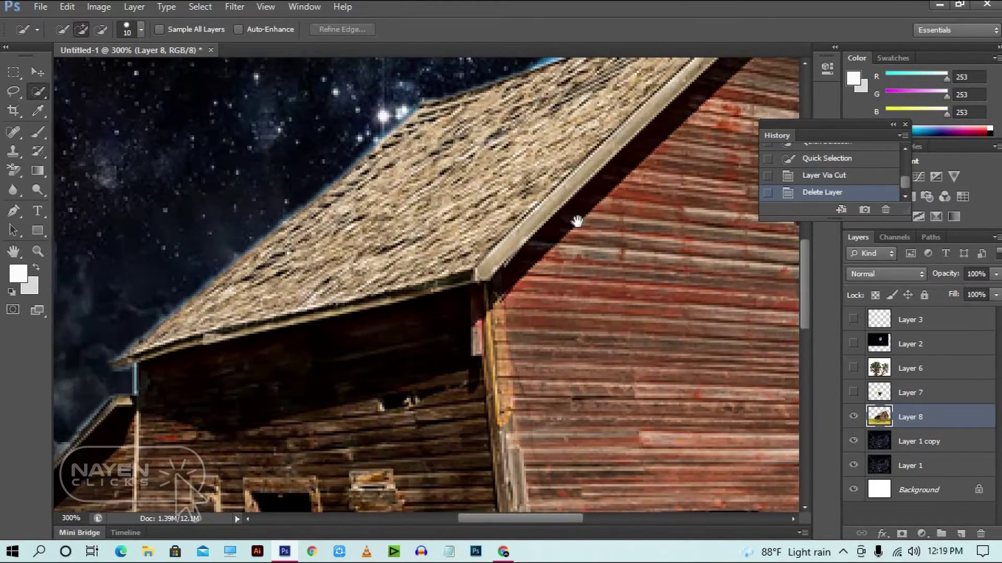
drag(577, 221, 500, 358)
drag(515, 314, 414, 394)
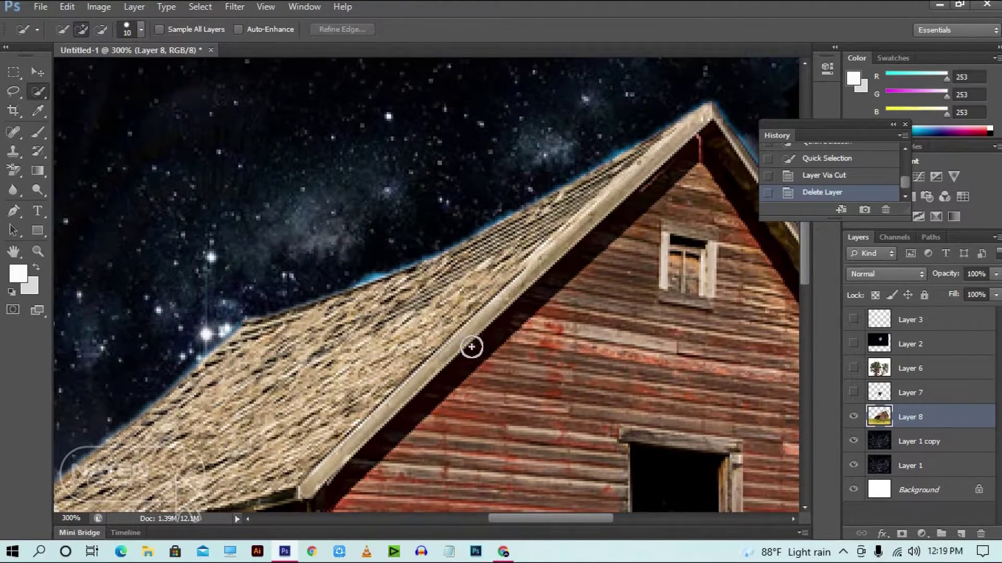
click(15, 174)
click(14, 173)
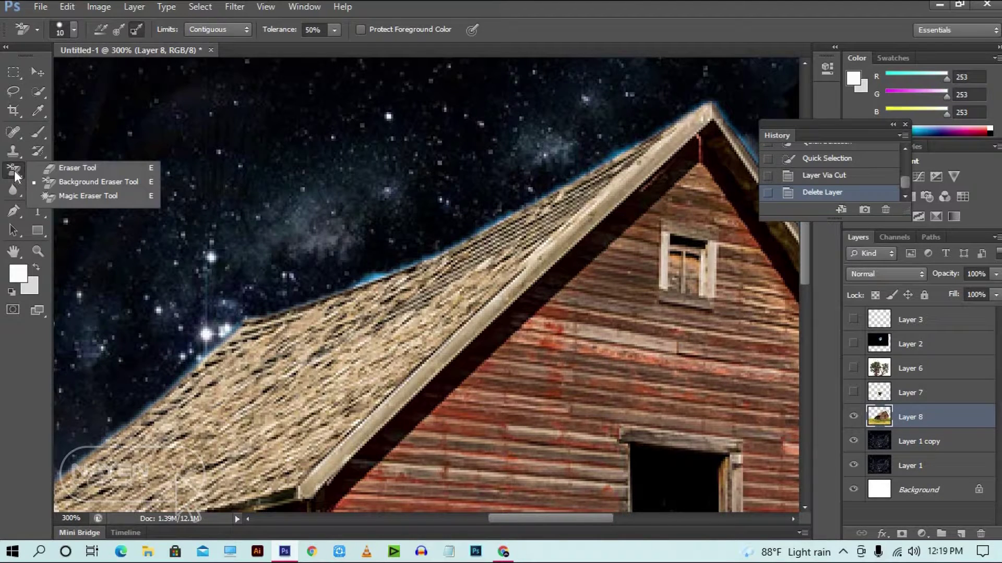
click(45, 168)
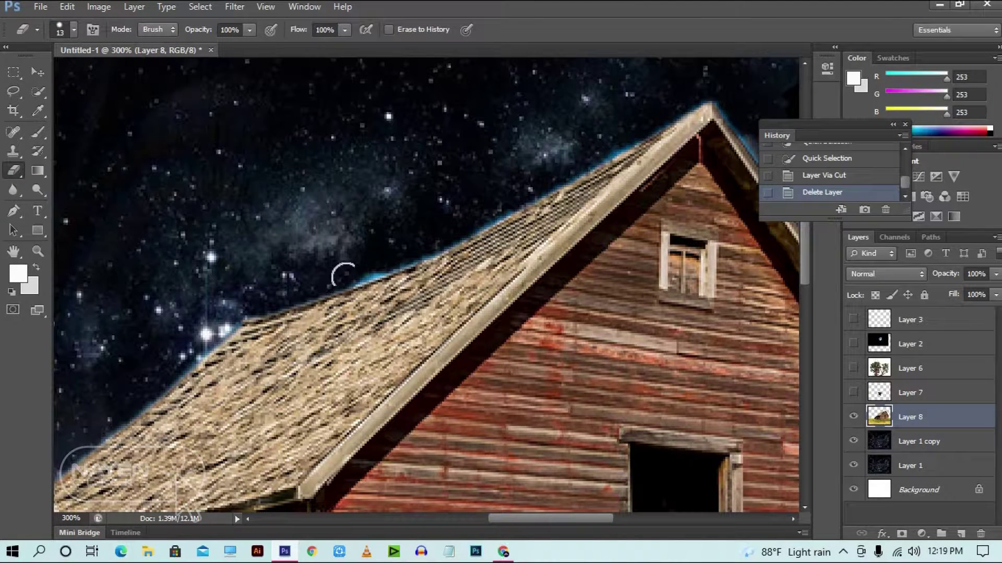
Undo the trial erasure and set the eraser to 78% opacity, 75% flow and size 9
click(382, 263)
key(ctrl+z)
right_click(384, 258)
click(250, 31)
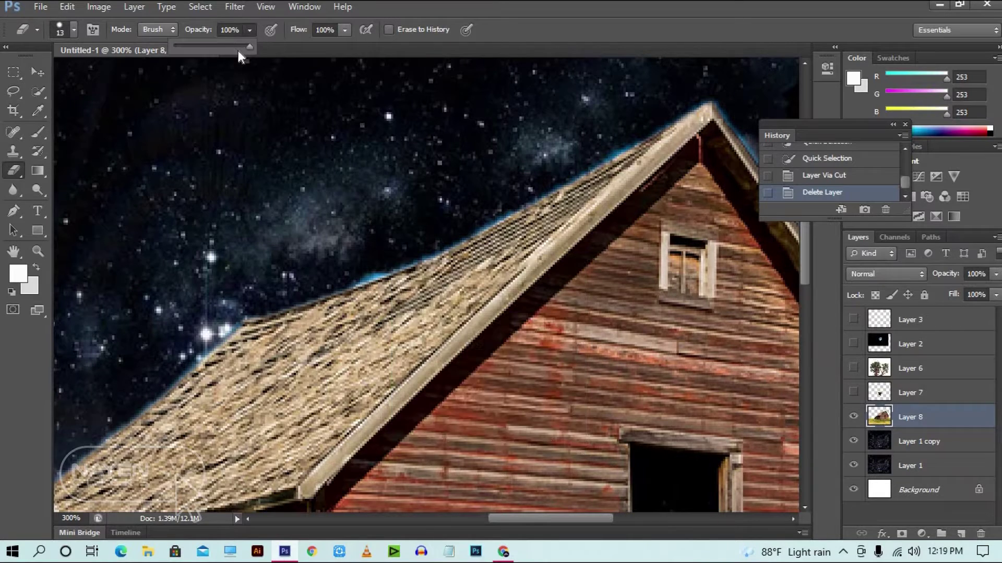
click(344, 30)
drag(346, 47, 327, 47)
right_click(294, 197)
drag(314, 233, 312, 233)
click(324, 189)
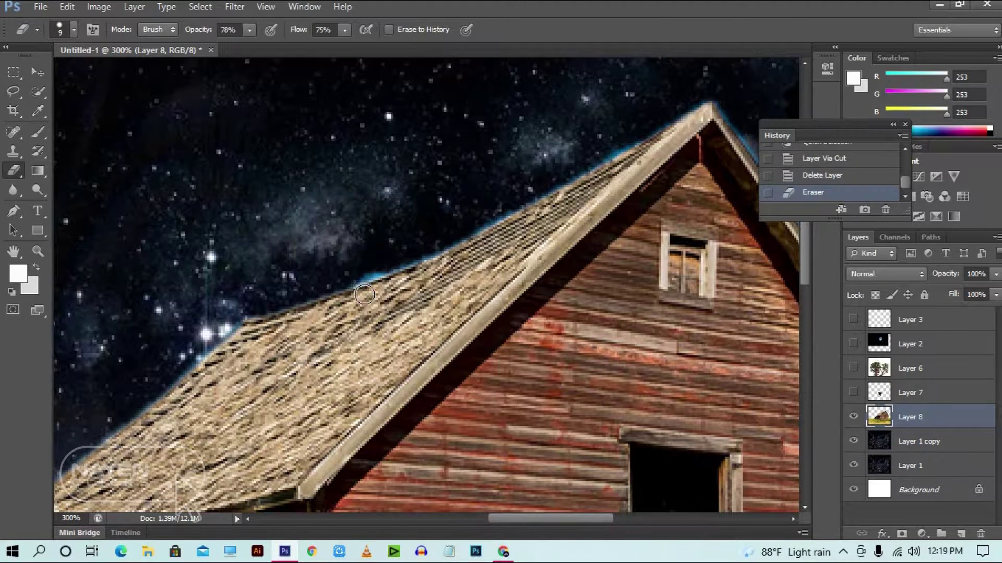
Erase the blue fringe along the barn's shingled roof slope and the small lean-to's roof, redoing the first stroke
drag(366, 270, 707, 103)
key(ctrl+z)
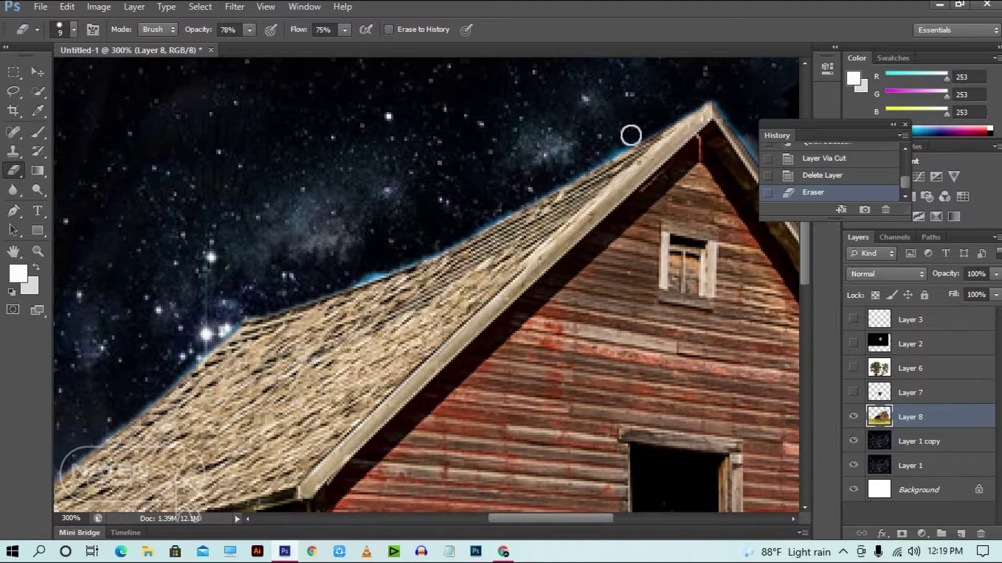
mouse_move(572, 170)
mouse_down()
mouse_move(451, 240)
mouse_move(360, 278)
mouse_up()
mouse_move(209, 337)
mouse_down()
mouse_move(341, 263)
mouse_move(68, 502)
mouse_up()
mouse_move(162, 456)
mouse_down()
mouse_move(276, 300)
mouse_move(323, 264)
mouse_up()
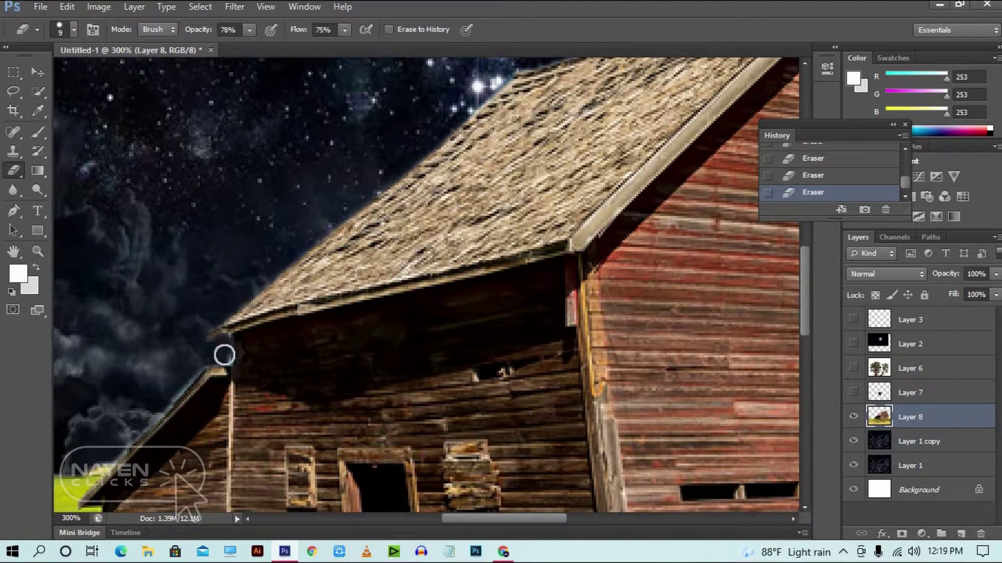
drag(225, 355, 440, 313)
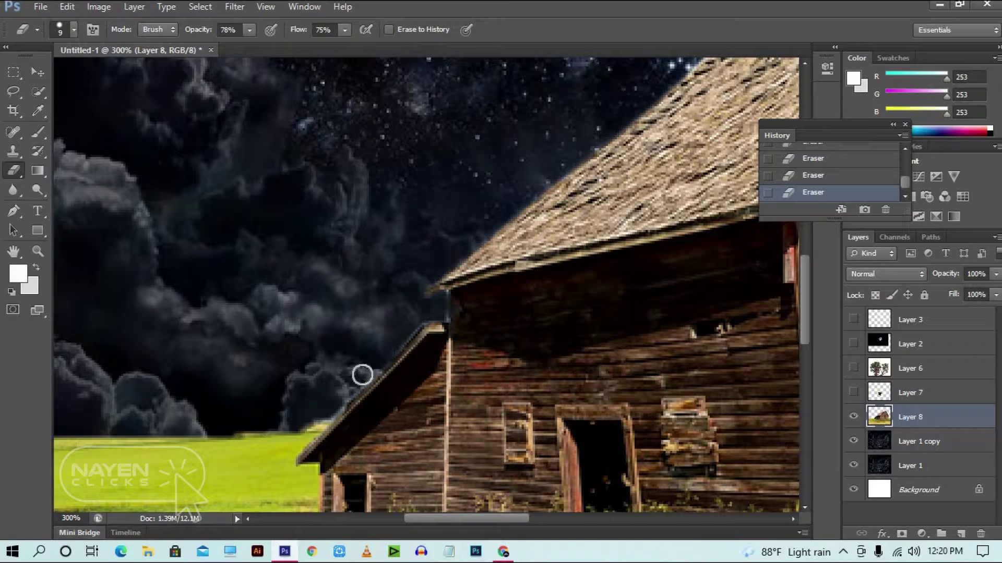
drag(362, 375, 314, 426)
Erase the blue fringe along the front gable's right roof edge and side wall, undoing the stroke that cuts into the grass
drag(504, 292, 172, 417)
mouse_move(731, 172)
mouse_down()
mouse_move(526, 286)
mouse_move(447, 301)
mouse_up()
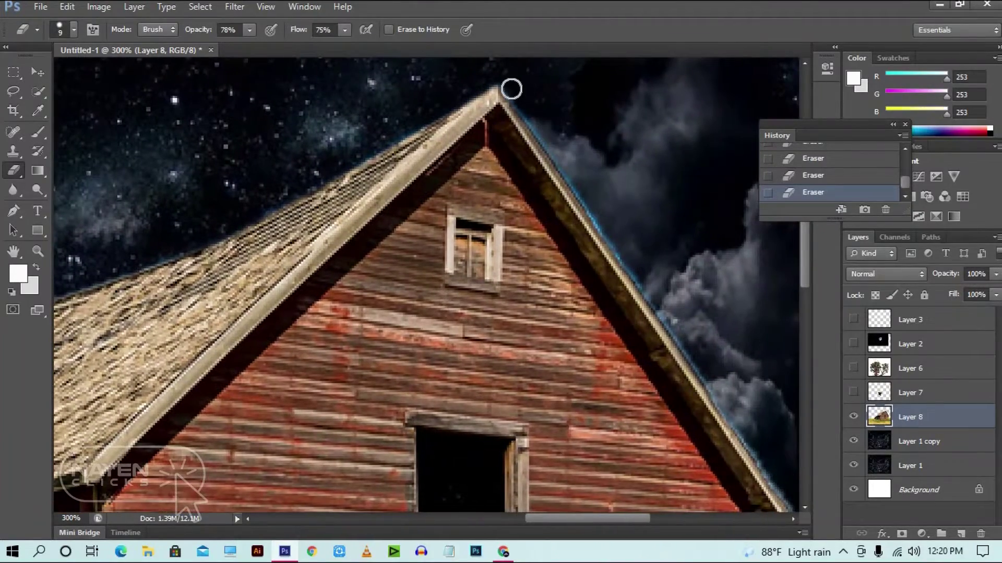
drag(512, 90, 743, 438)
drag(652, 378, 425, 182)
mouse_move(530, 249)
mouse_down()
mouse_move(568, 304)
mouse_move(563, 349)
mouse_move(546, 351)
mouse_move(540, 440)
mouse_up()
scroll(565, 342, down, 3)
scroll(565, 343, right, 1)
drag(515, 204, 513, 334)
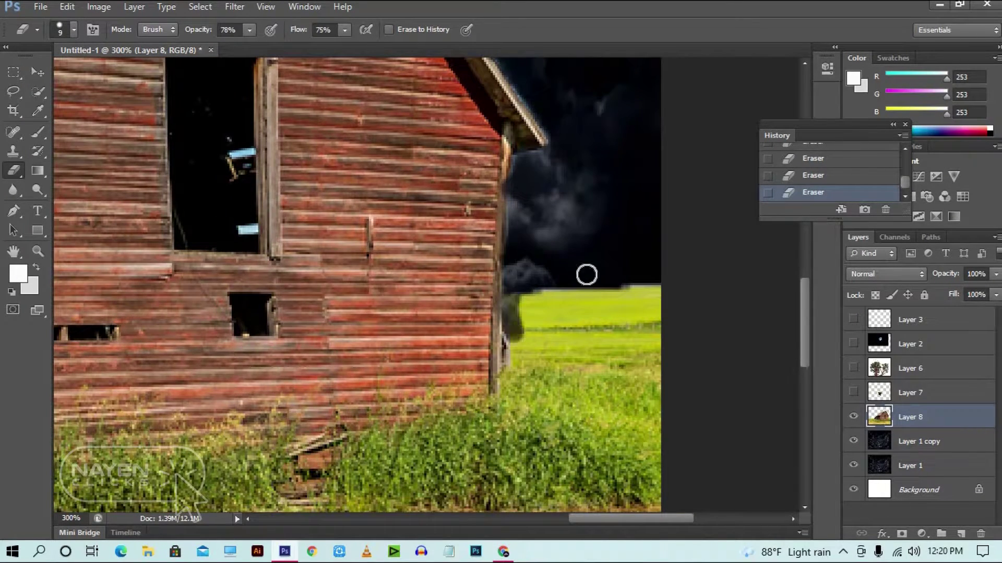
key(ctrl+z)
key(ctrl+minus)
key(ctrl+minus)
key(ctrl+minus)
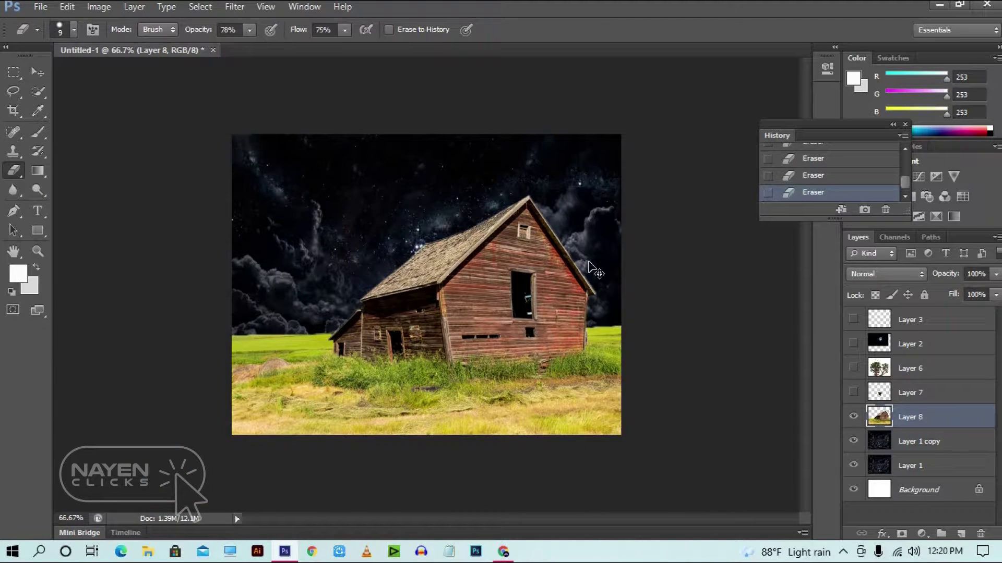
Scale the barn layer to about 42% with Free Transform, apply it, and show the rock layer (Layer 7)
key(ctrl+t)
drag(621, 196, 508, 265)
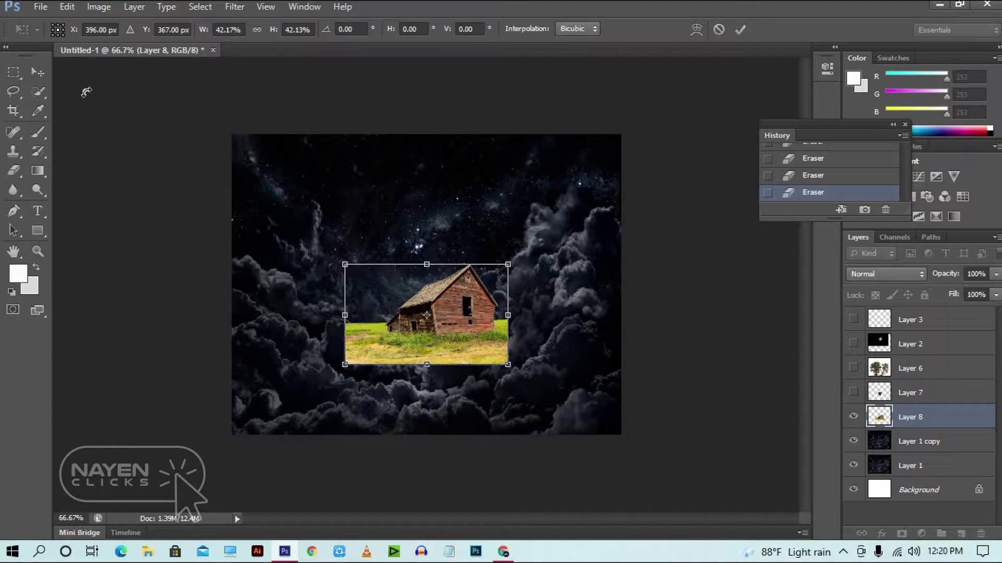
key(Return)
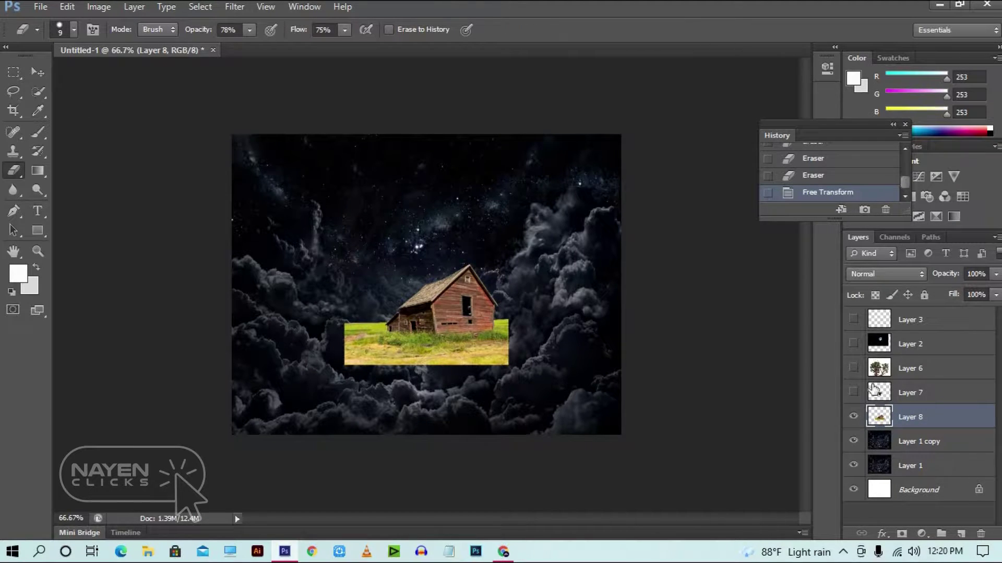
click(852, 393)
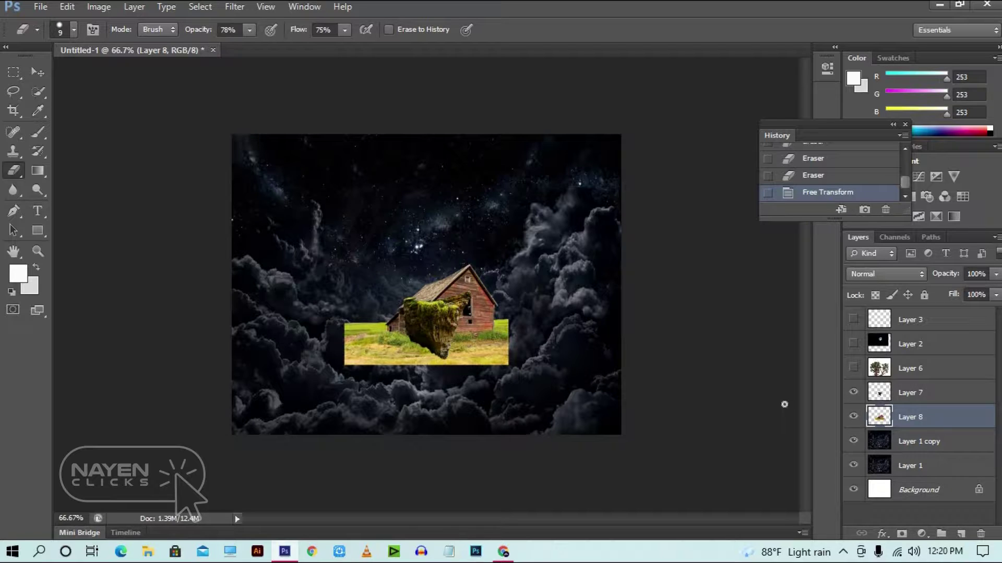
click(911, 390)
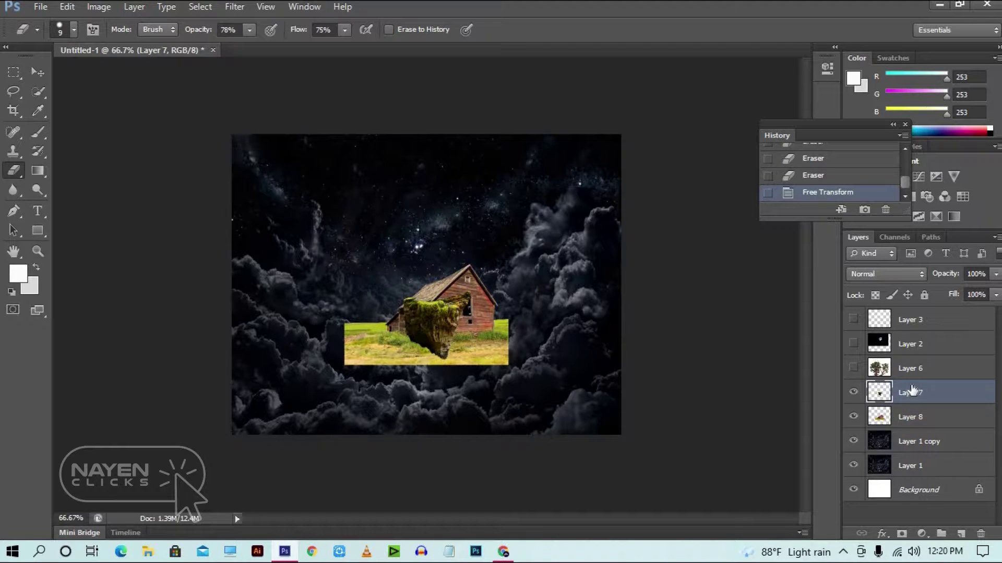
key(ctrl+t)
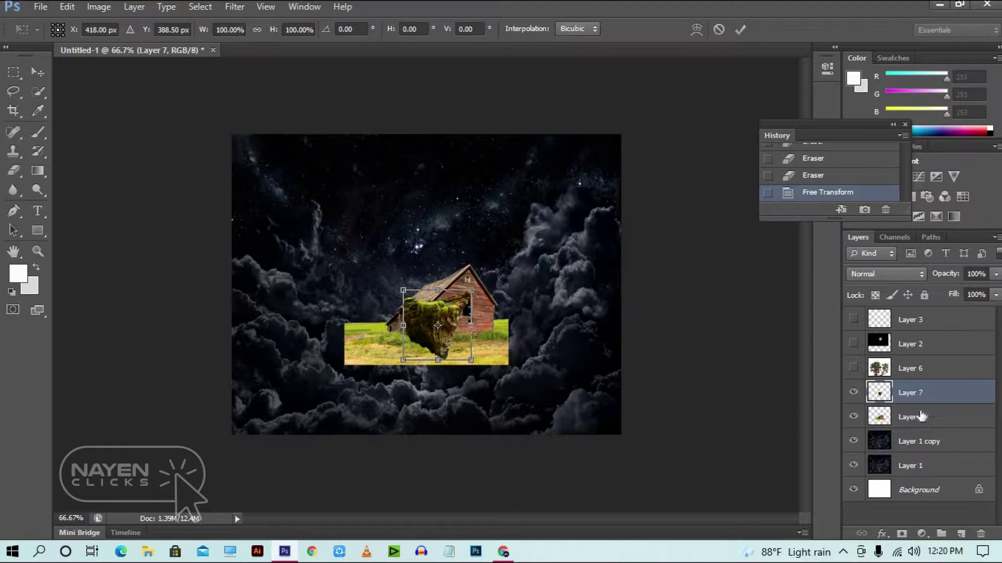
key(Return)
key(e)
click(920, 416)
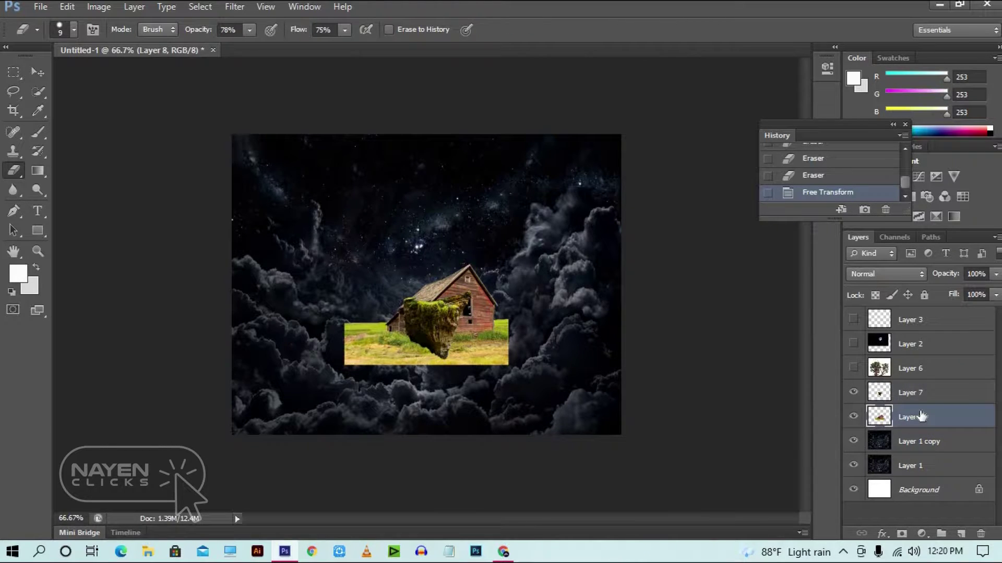
Free Transform the barn layer (Layer 8) to about 36% and position it on top of the floating rock
key(ctrl+t)
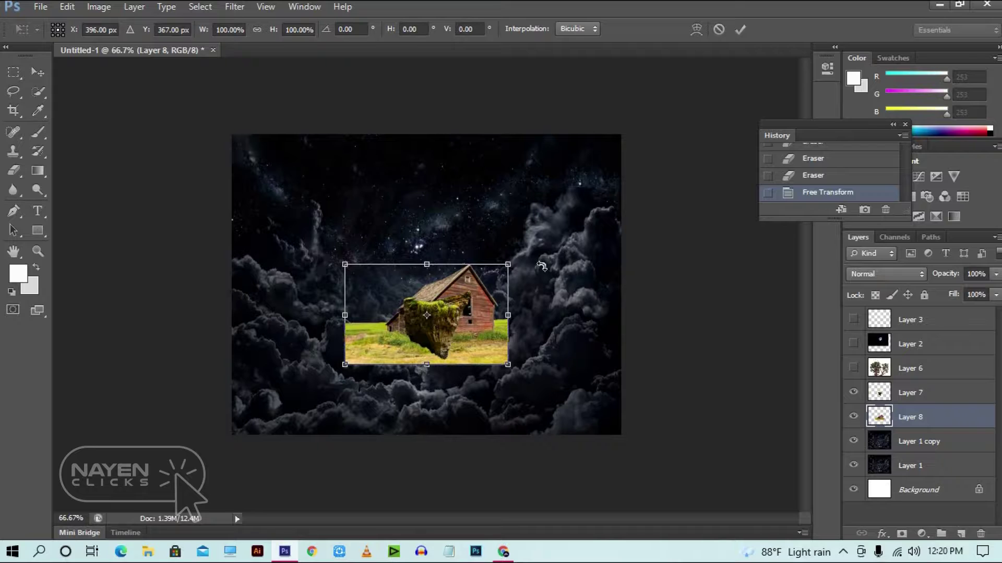
drag(509, 265, 463, 277)
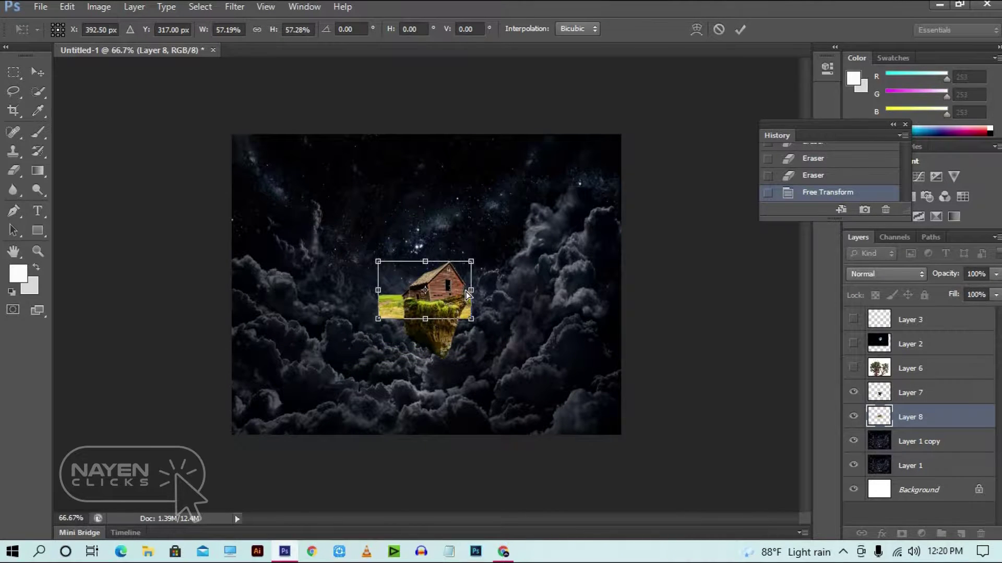
key(ctrl+plus)
key(ctrl+plus)
key(ctrl+plus)
drag(486, 266, 503, 208)
drag(647, 122, 567, 175)
drag(511, 240, 551, 268)
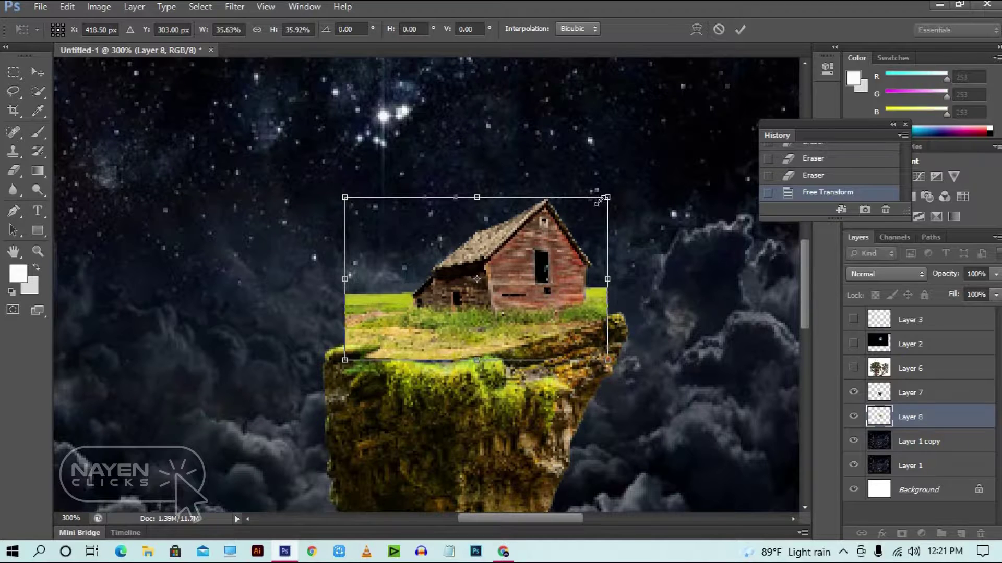
drag(599, 202, 603, 199)
drag(543, 275, 542, 300)
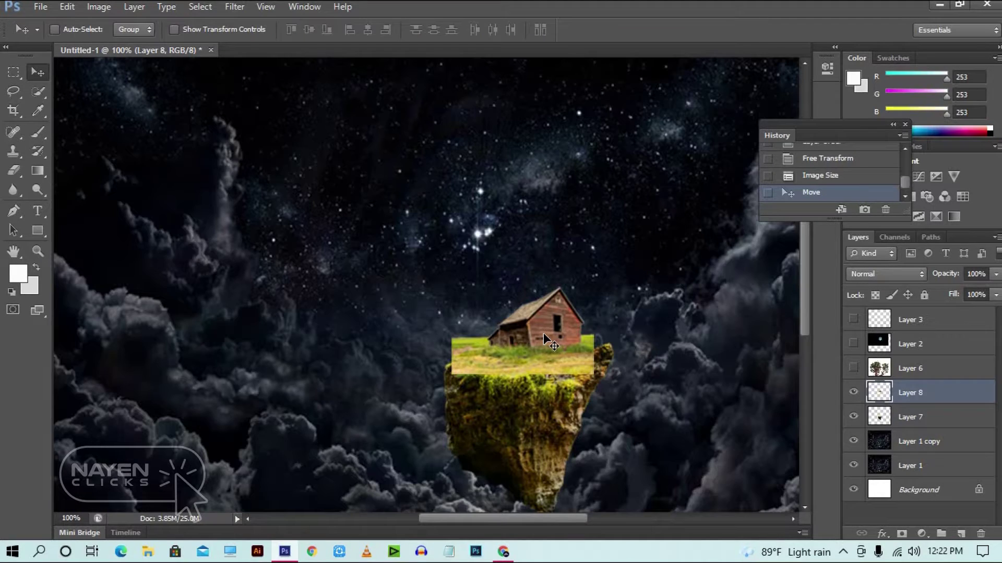
Move the barn layer (Layer 8) slightly down so its grass strip sits on the floating rock's upper edge
drag(543, 334, 546, 351)
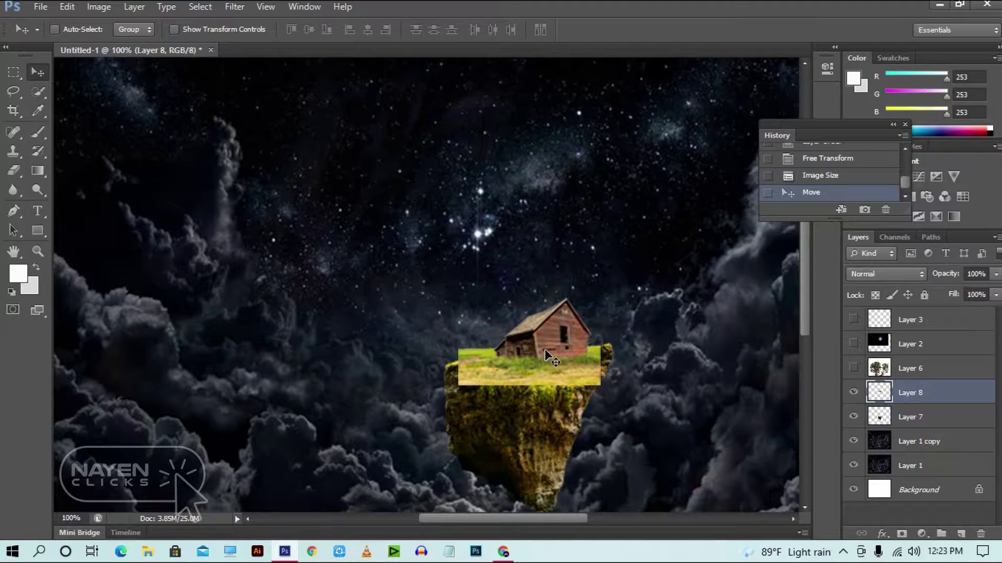
key(ctrl+minus)
key(ctrl+plus)
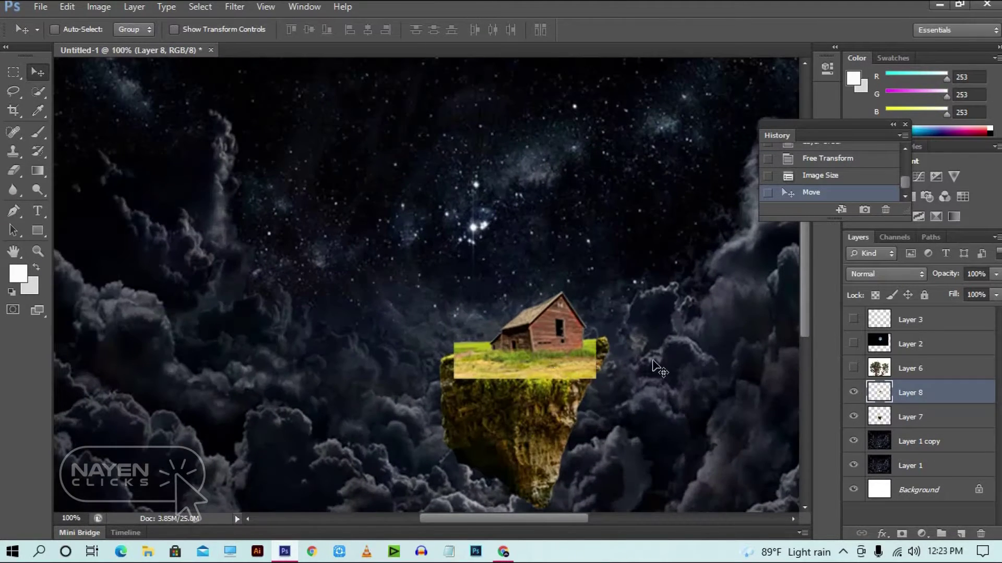
key(ctrl+minus)
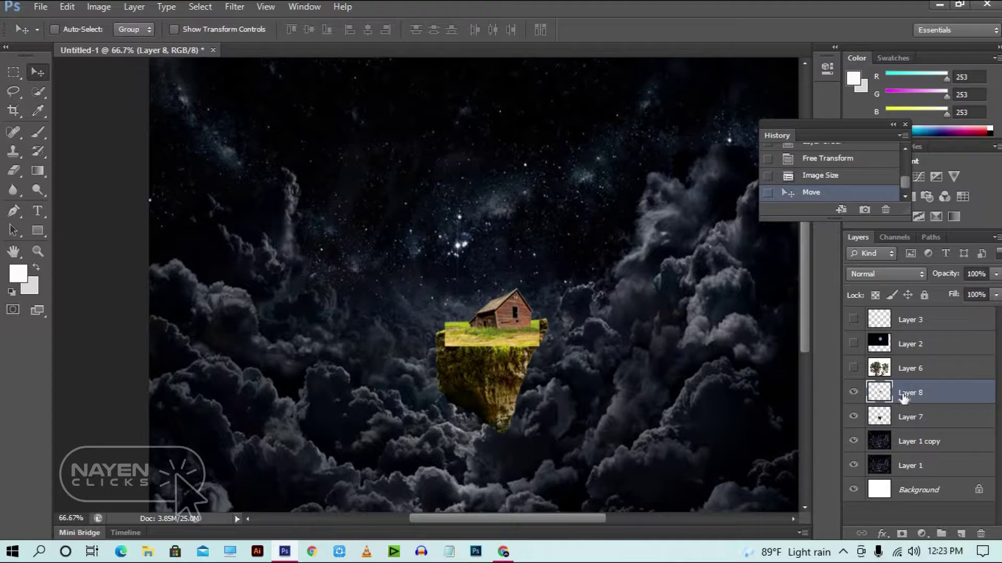
click(98, 7)
click(128, 108)
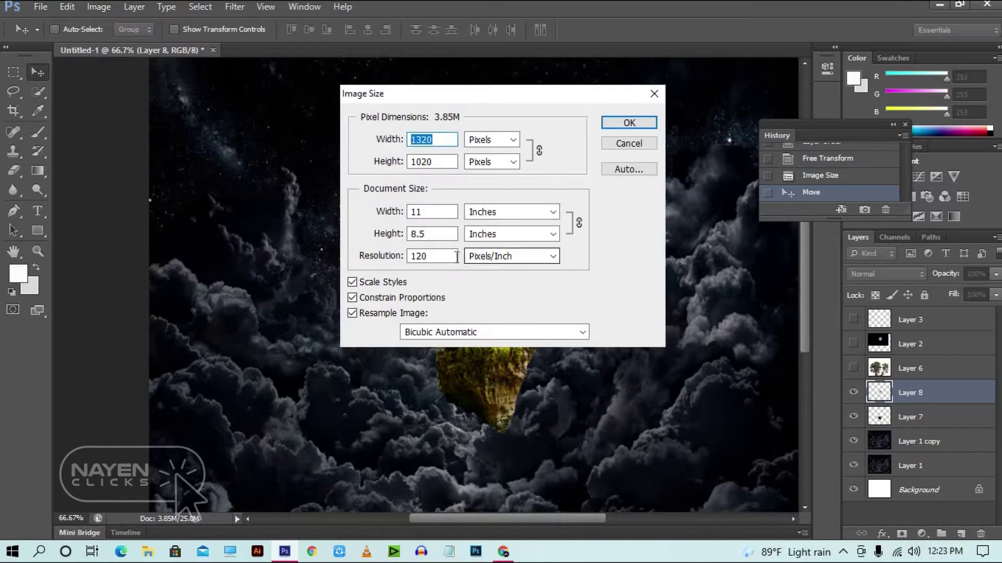
click(625, 142)
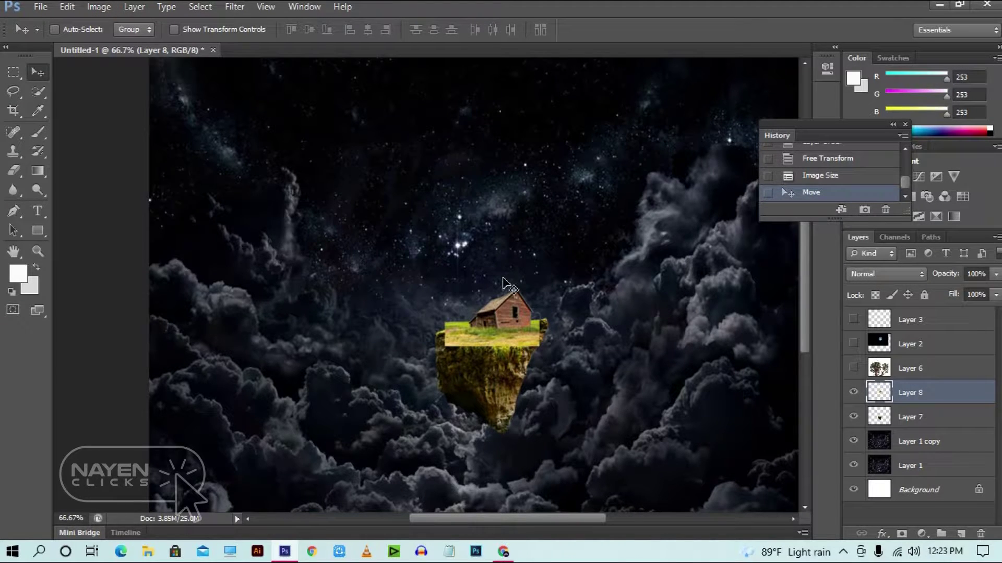
Try to erase the grass beside the barn's lean-to with the 9 px Eraser at 78% opacity, and undo the stroke
click(14, 171)
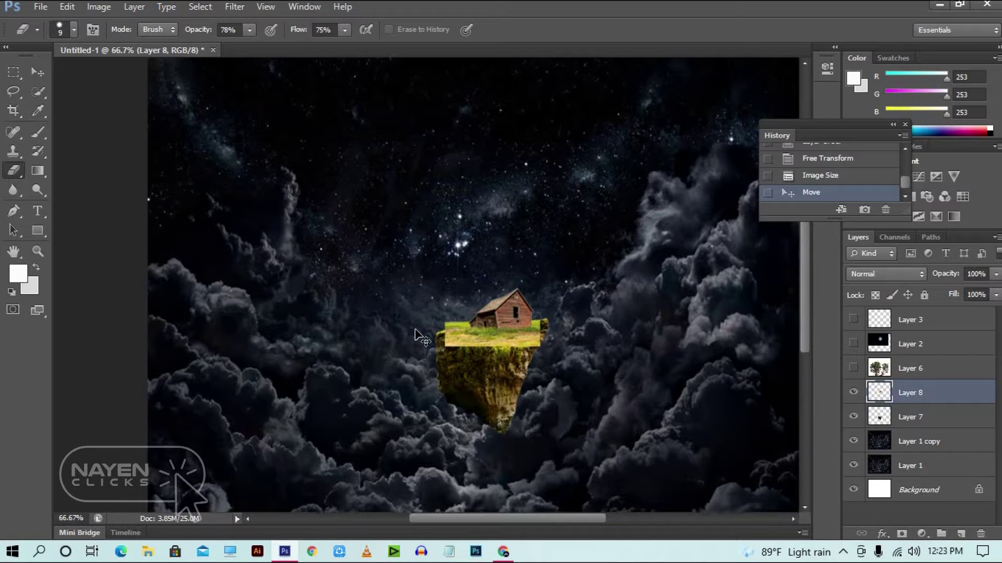
key(ctrl+plus)
key(ctrl+plus)
drag(407, 325, 328, 259)
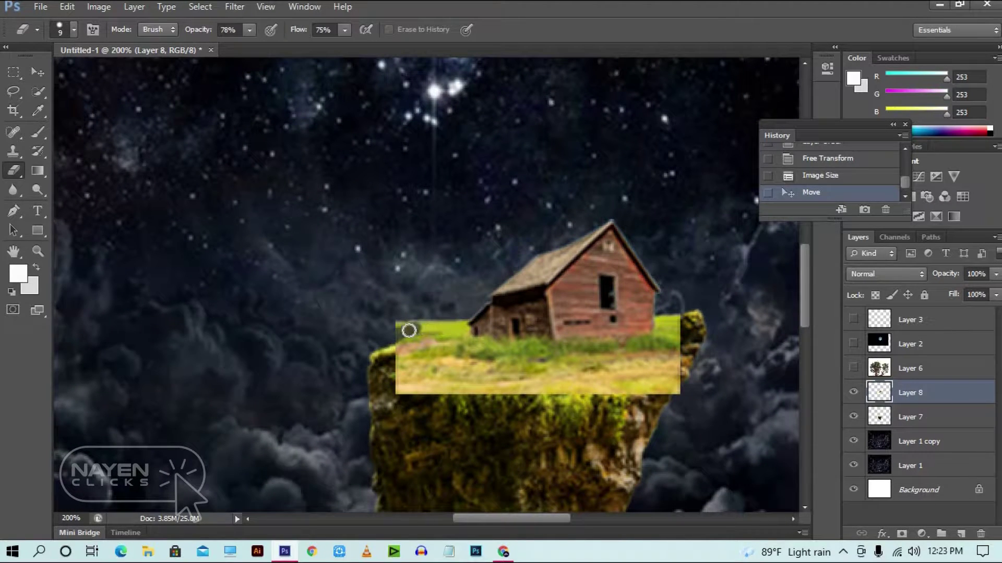
mouse_move(409, 331)
mouse_down()
mouse_move(399, 332)
mouse_move(426, 335)
mouse_up()
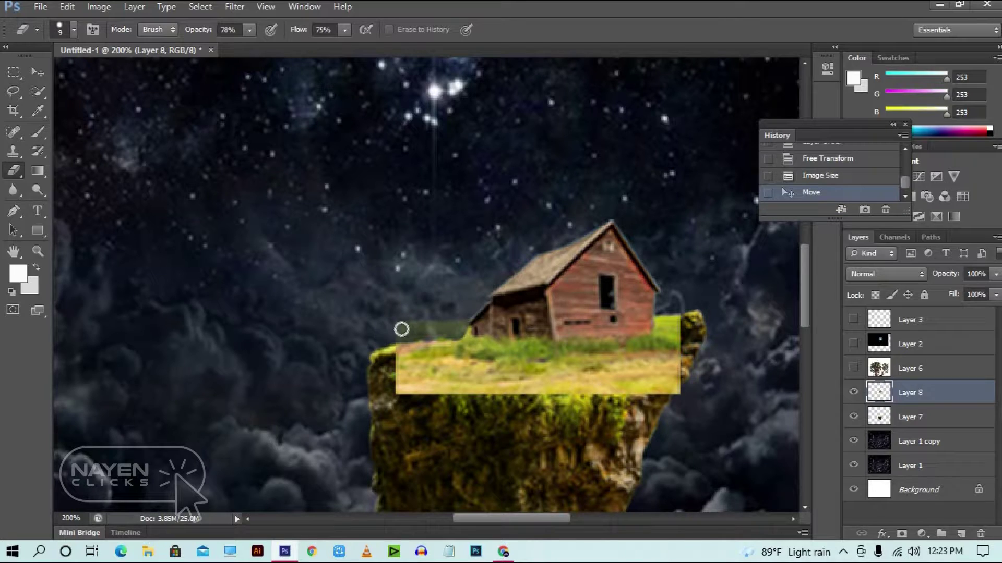
drag(416, 327, 424, 336)
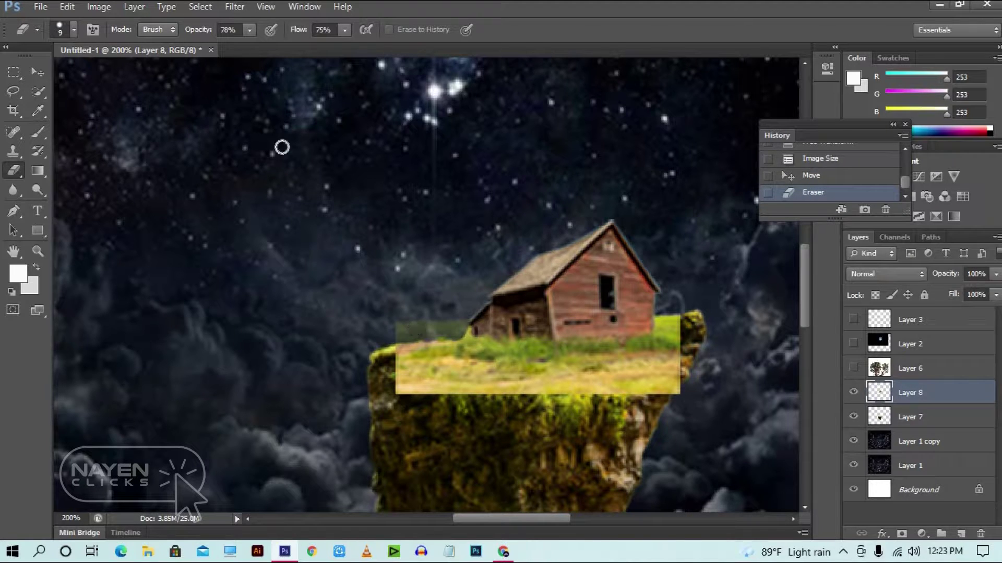
click(822, 183)
Erase the flat grass strip beside the barn's lean-to with a 41 px Eraser at 100% opacity and 100% flow
click(345, 30)
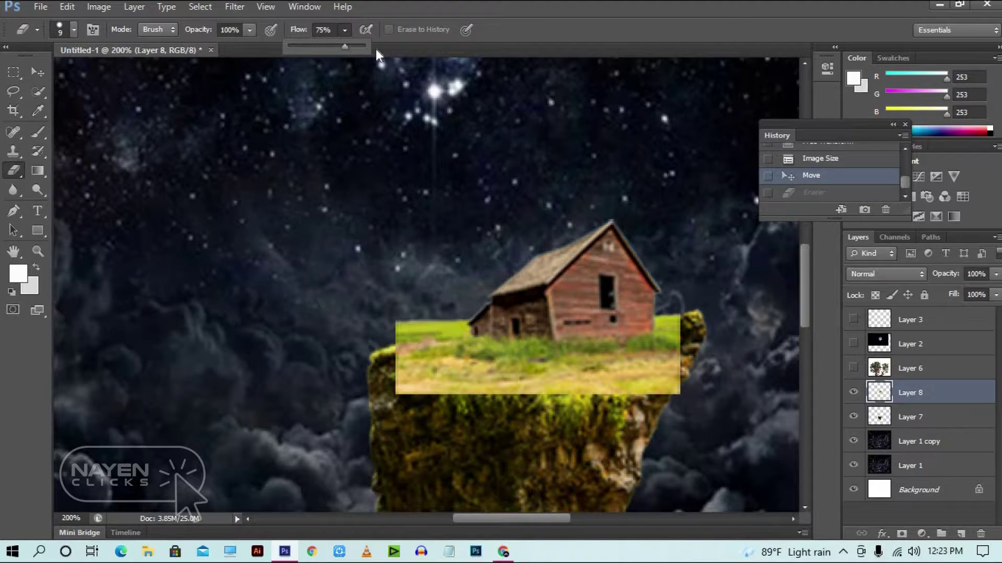
right_click(461, 322)
drag(490, 352, 509, 353)
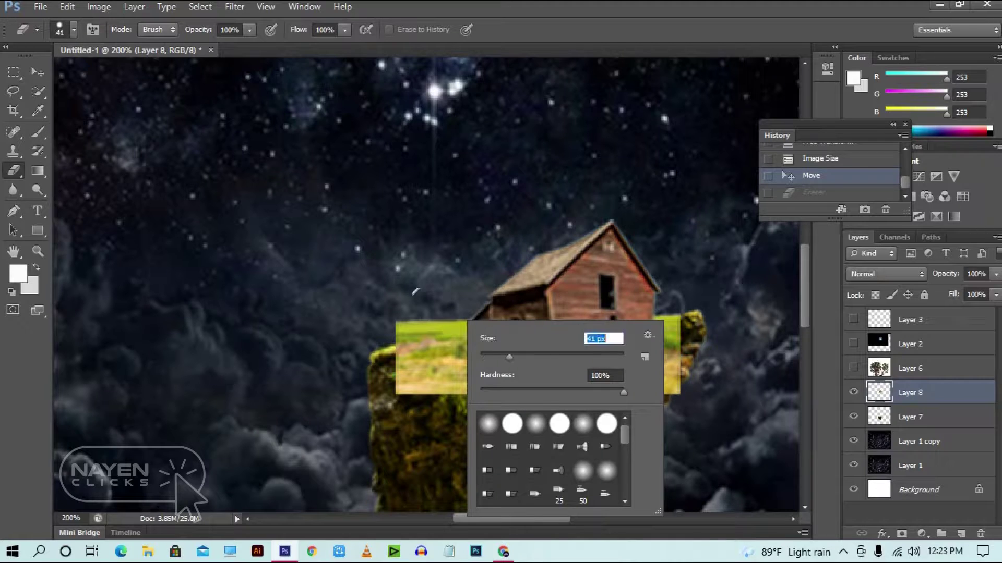
drag(434, 310, 402, 313)
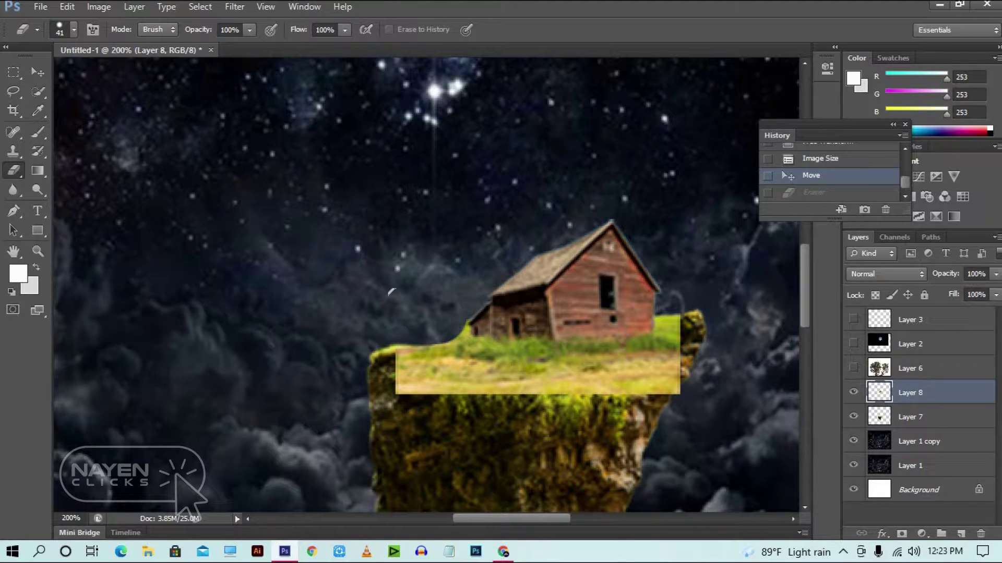
click(414, 312)
Blend the grass block's straight side and lower edges into the mossy rock with a soft round 41 px Eraser
right_click(416, 311)
click(485, 414)
click(399, 250)
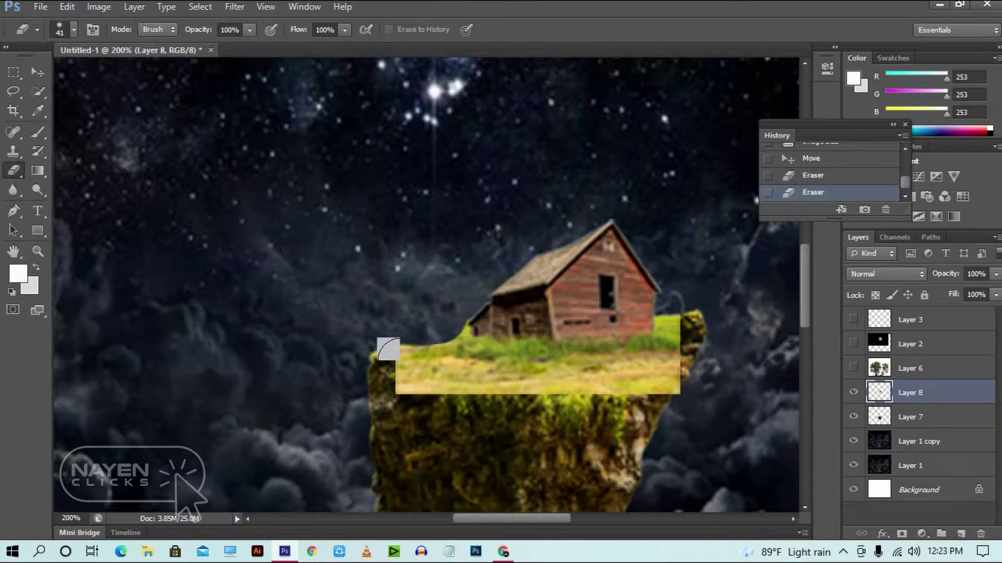
mouse_move(364, 355)
mouse_down()
mouse_move(423, 392)
mouse_move(471, 385)
mouse_move(574, 398)
mouse_move(650, 374)
mouse_move(680, 335)
mouse_move(673, 299)
mouse_up()
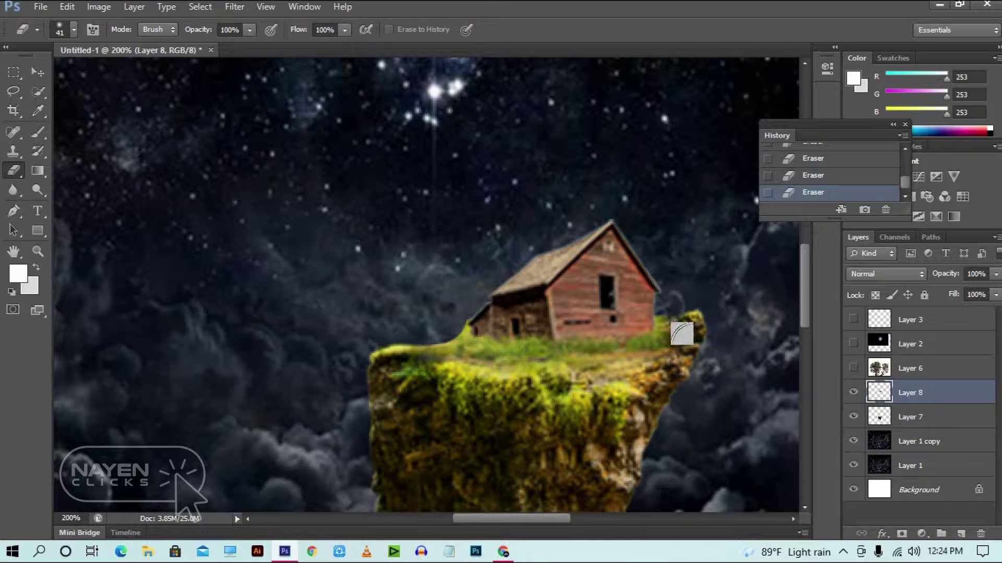
Erase the raised rock corner beside the barn's front gable on the rock layer (Layer 7)
key(space)
drag(648, 333, 594, 347)
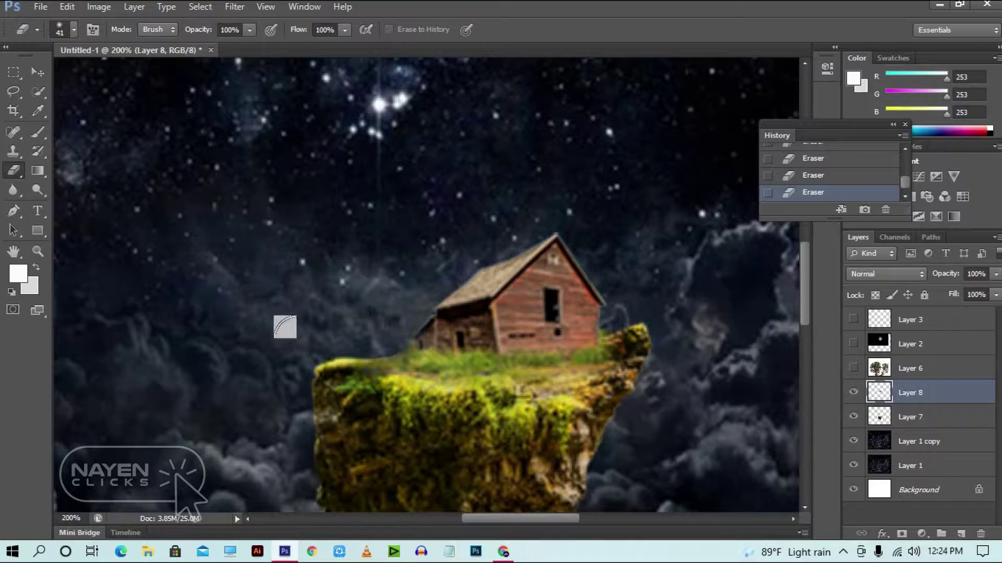
click(907, 424)
drag(629, 312, 647, 370)
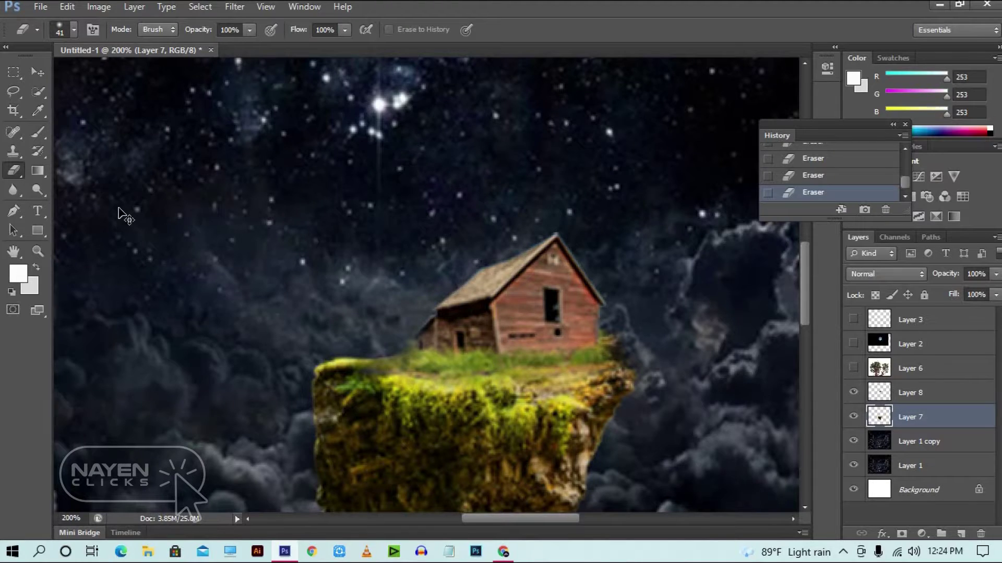
Examine how the barn and its grass blend with the floating rock and the cloudy sky
key(ctrl+minus)
key(ctrl+minus)
key(ctrl+plus)
key(ctrl+plus)
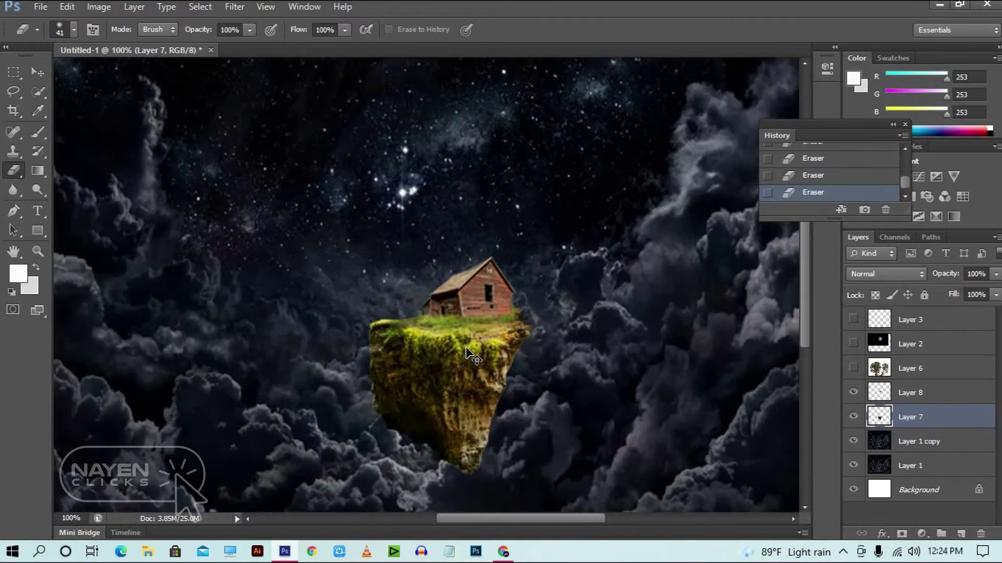
key(ctrl+minus)
key(ctrl+minus)
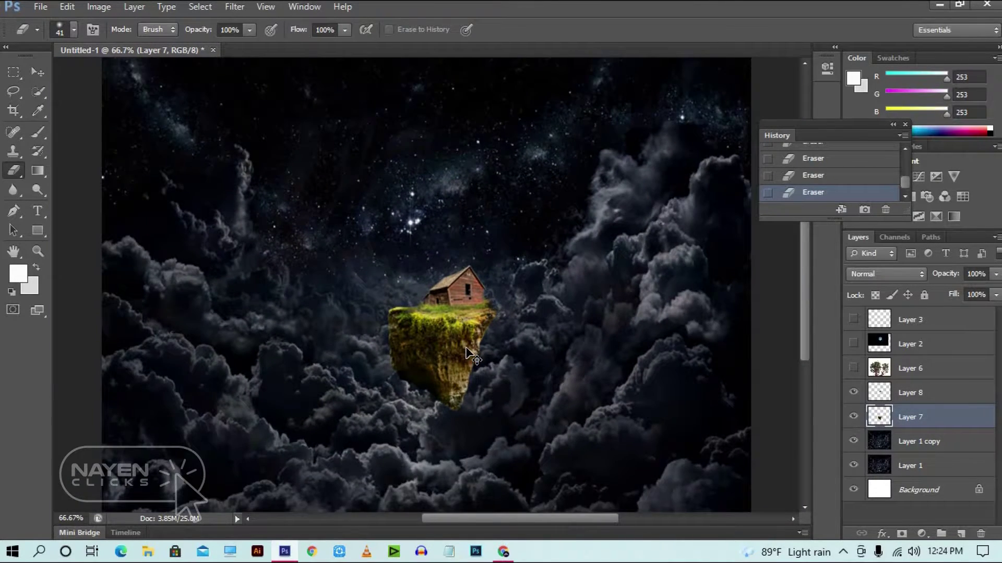
key(ctrl+plus)
key(ctrl+plus)
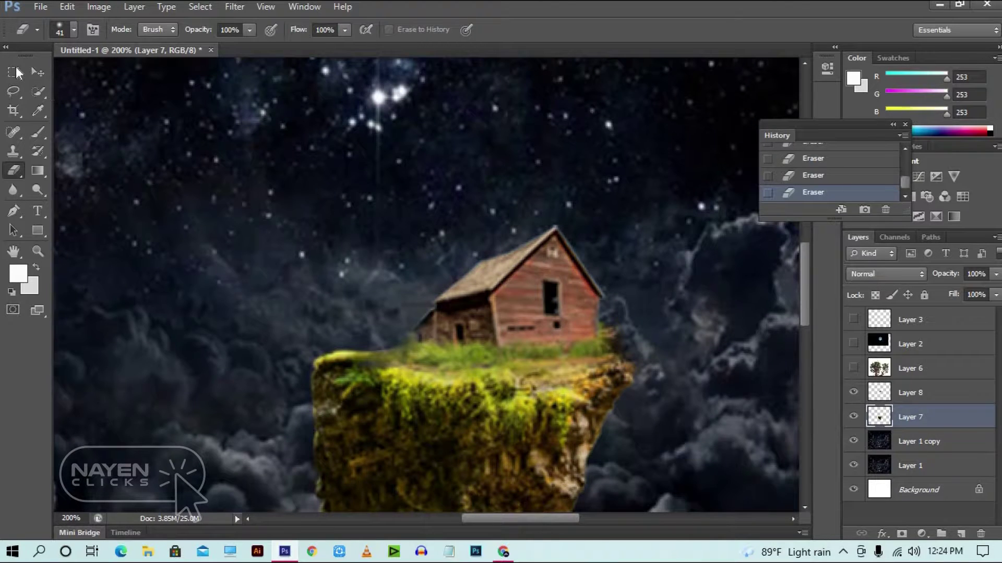
Switch to the Move tool and show the tree layer (Layer 6)
click(38, 72)
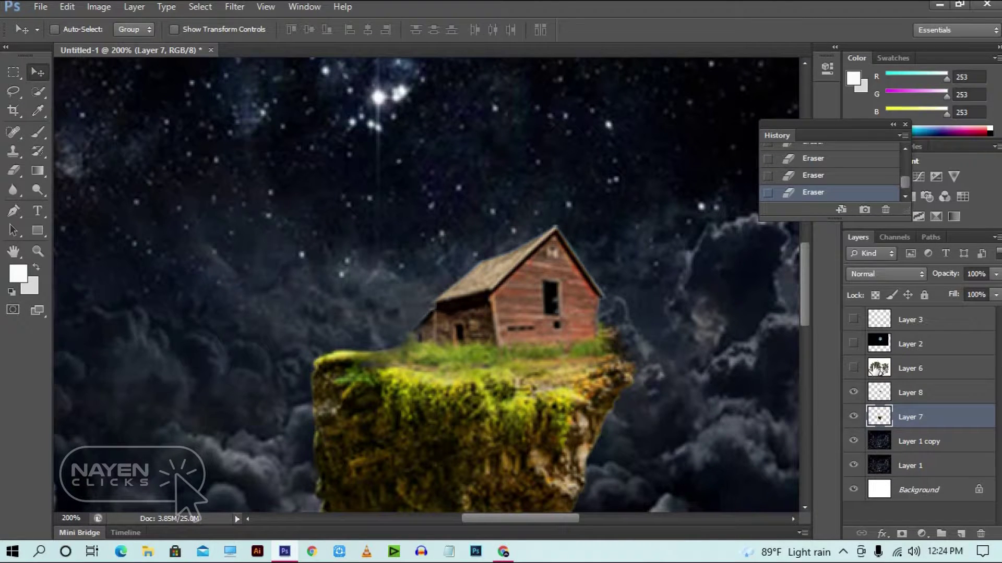
click(854, 368)
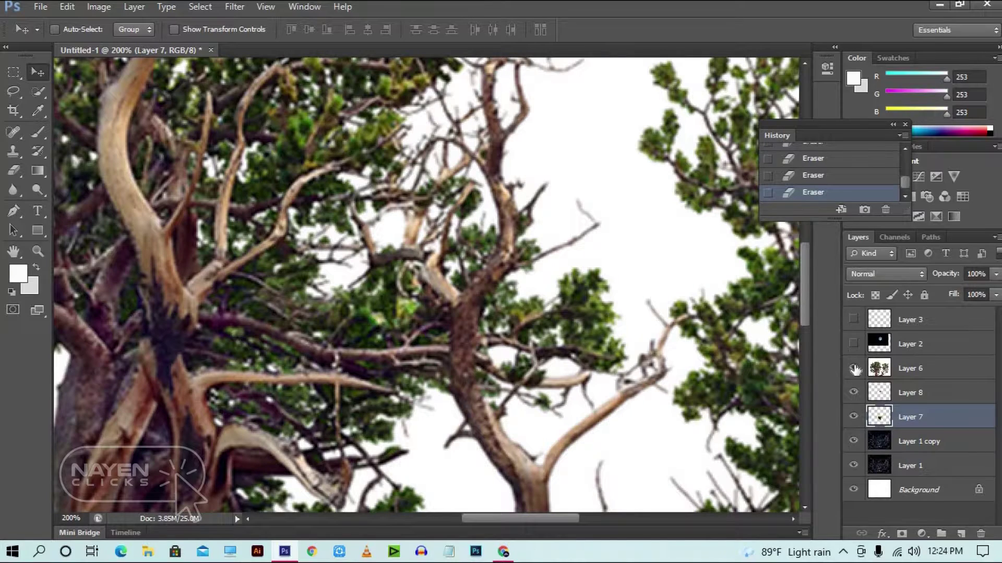
key(ctrl+minus)
key(ctrl+minus)
key(ctrl+minus)
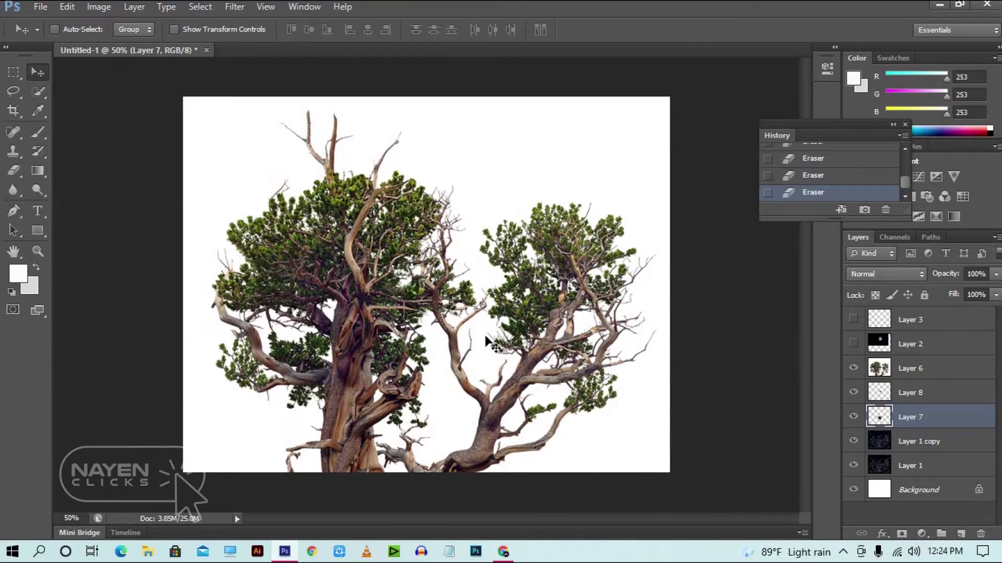
Scale the tree layer (Layer 6) to about 50.6% with Free Transform and move it up so the whole tree fits the canvas
key(ctrl+t)
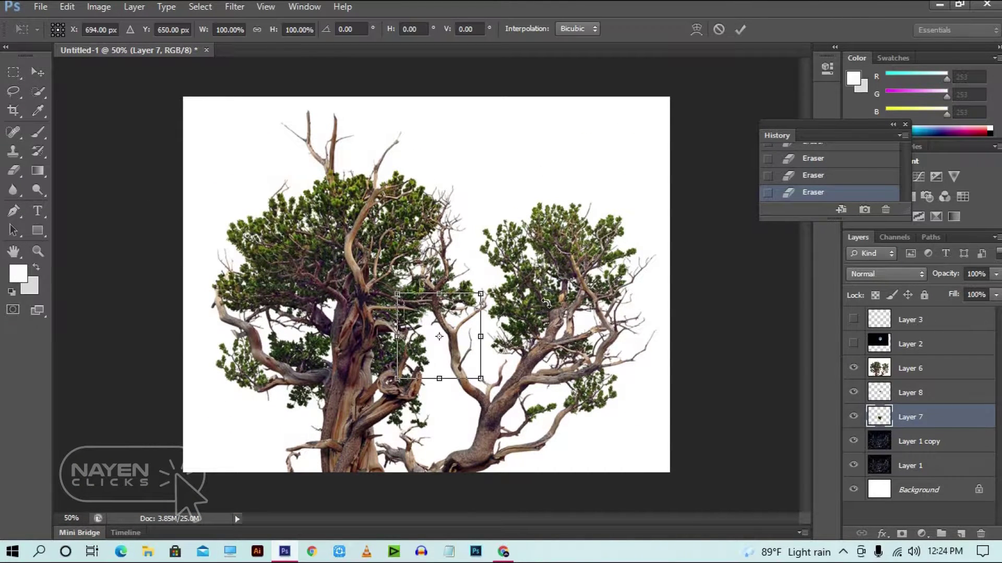
key(Return)
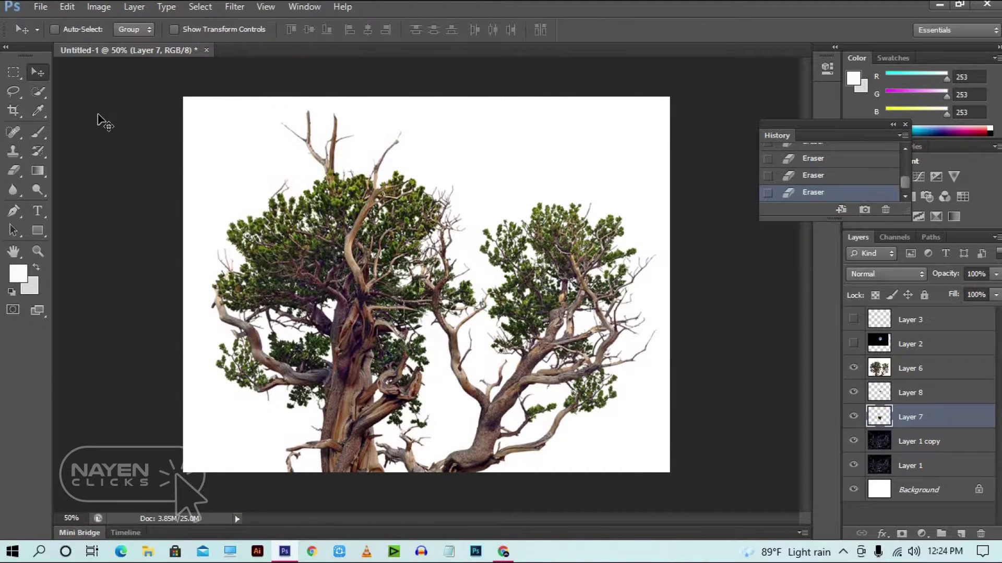
click(931, 376)
key(ctrl+t)
drag(679, 97, 566, 245)
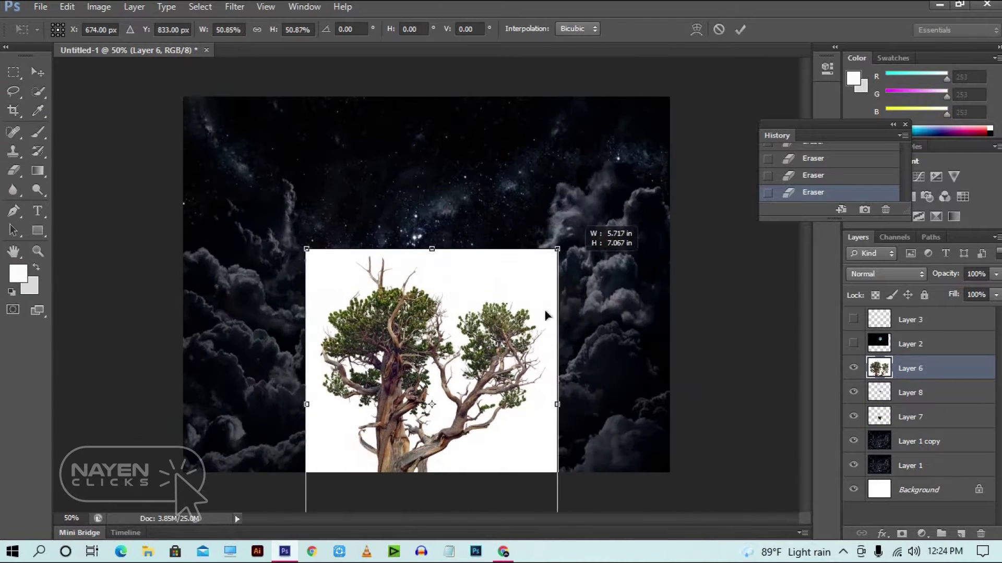
drag(511, 359, 475, 225)
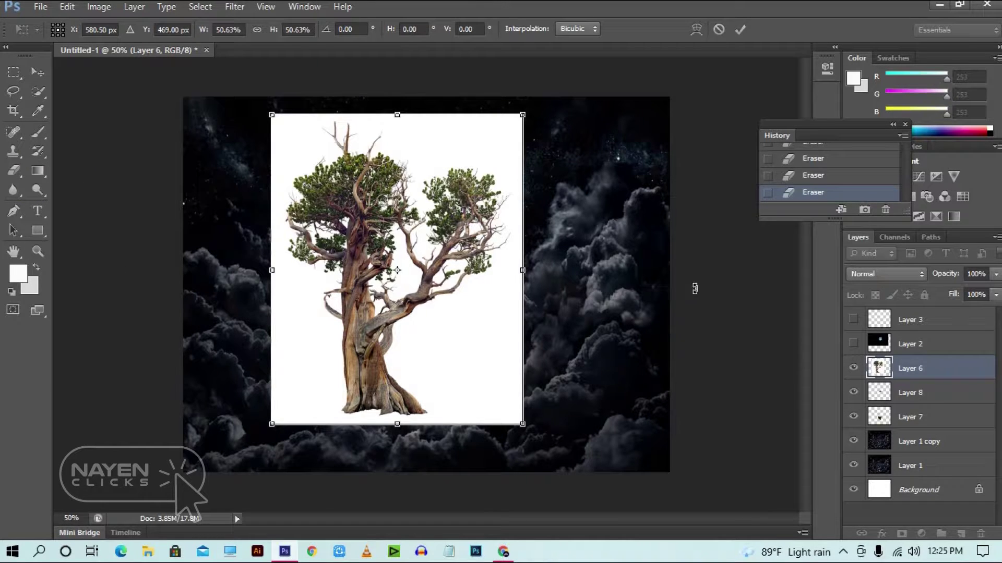
key(Return)
Swap the foreground and background colours and sample the tree picture's white backdrop as the background colour
click(36, 266)
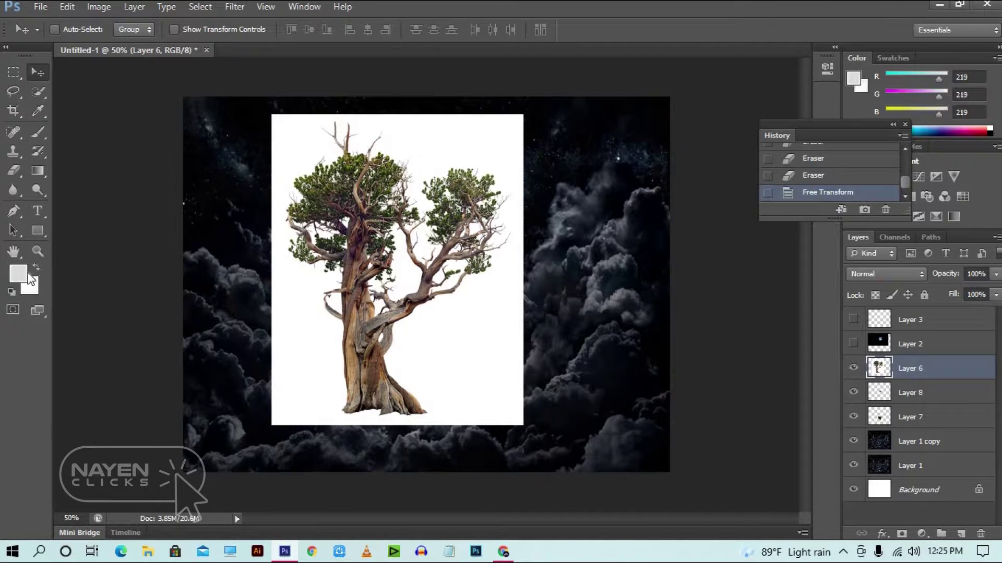
click(33, 287)
click(411, 141)
click(757, 207)
Remove the white backdrop around the tree with the Background Eraser at 140 px and 100% tolerance, sampling once
right_click(13, 170)
click(114, 182)
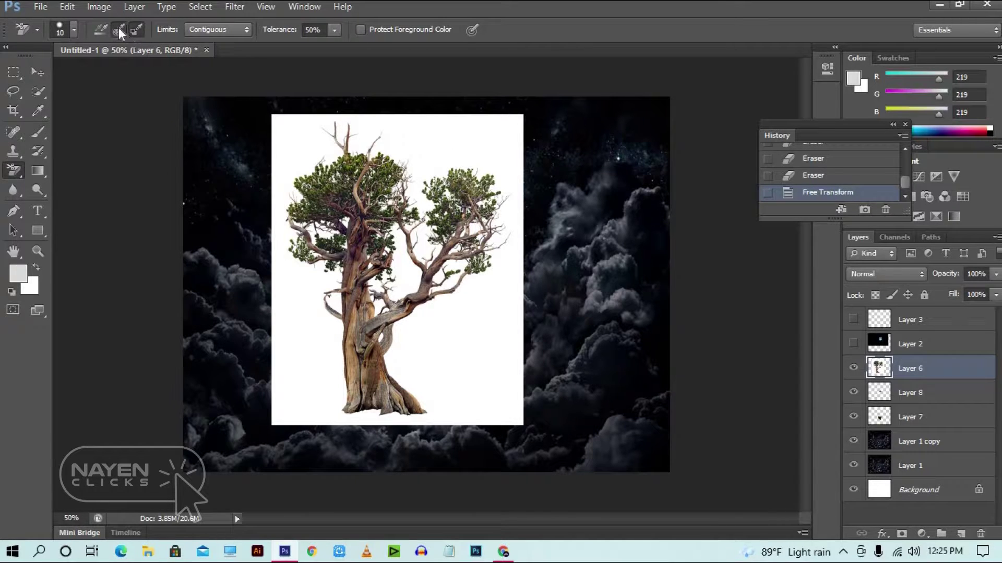
right_click(293, 155)
click(396, 184)
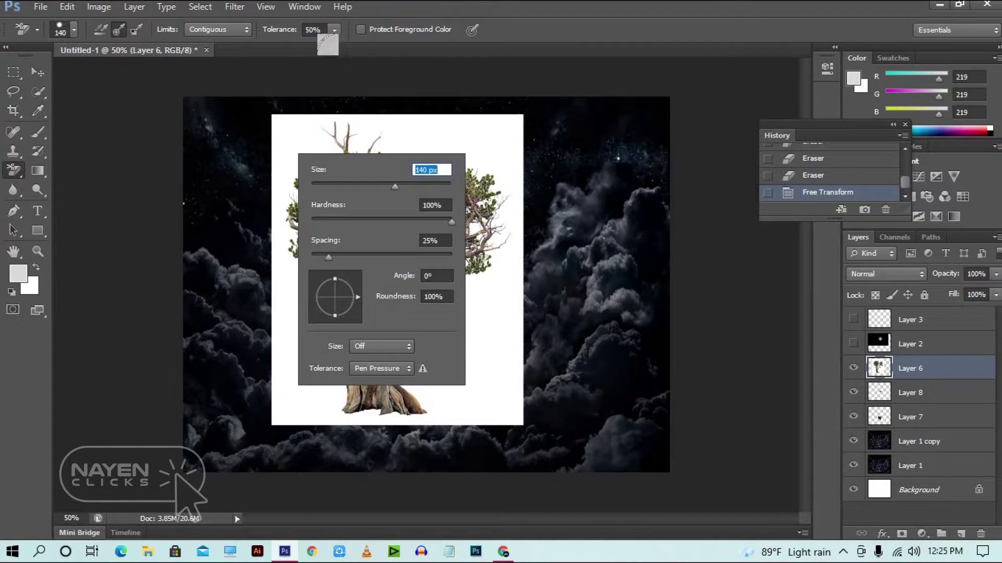
click(334, 31)
mouse_move(415, 127)
mouse_down()
mouse_move(394, 170)
mouse_move(458, 149)
mouse_move(413, 215)
mouse_move(470, 186)
mouse_move(484, 119)
mouse_move(440, 112)
mouse_up()
mouse_move(270, 139)
mouse_down()
mouse_move(317, 172)
mouse_move(325, 146)
mouse_move(373, 190)
mouse_move(361, 221)
mouse_move(398, 188)
mouse_move(410, 222)
mouse_move(448, 216)
mouse_move(419, 276)
mouse_move(437, 292)
mouse_move(497, 208)
mouse_move(508, 256)
mouse_move(494, 397)
mouse_move(410, 332)
mouse_move(349, 338)
mouse_move(413, 400)
mouse_move(432, 404)
mouse_move(381, 357)
mouse_move(271, 316)
mouse_move(328, 235)
mouse_move(278, 210)
mouse_move(268, 271)
mouse_move(262, 210)
mouse_move(388, 253)
mouse_move(464, 193)
mouse_move(419, 272)
mouse_move(357, 341)
mouse_move(338, 233)
mouse_up()
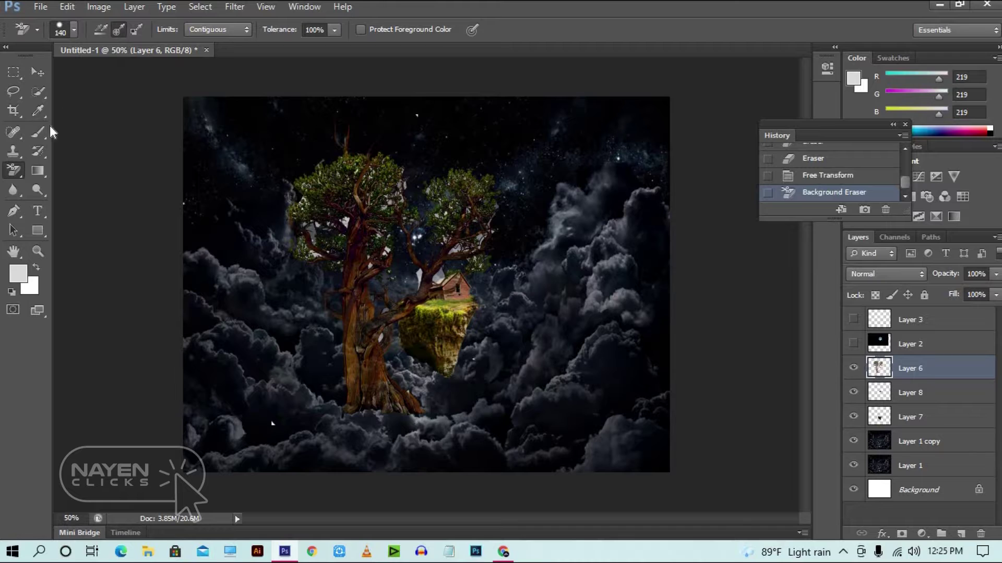
Sample the grey between the branches, swap the colours, and try the Background Eraser on the larger crown's edge, undoing the stroke
click(37, 110)
click(349, 222)
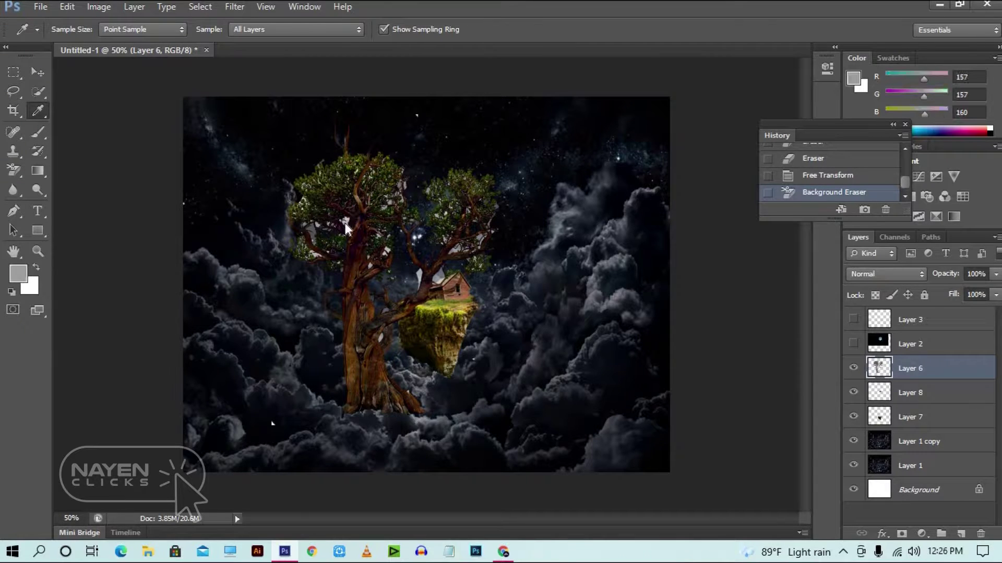
click(37, 268)
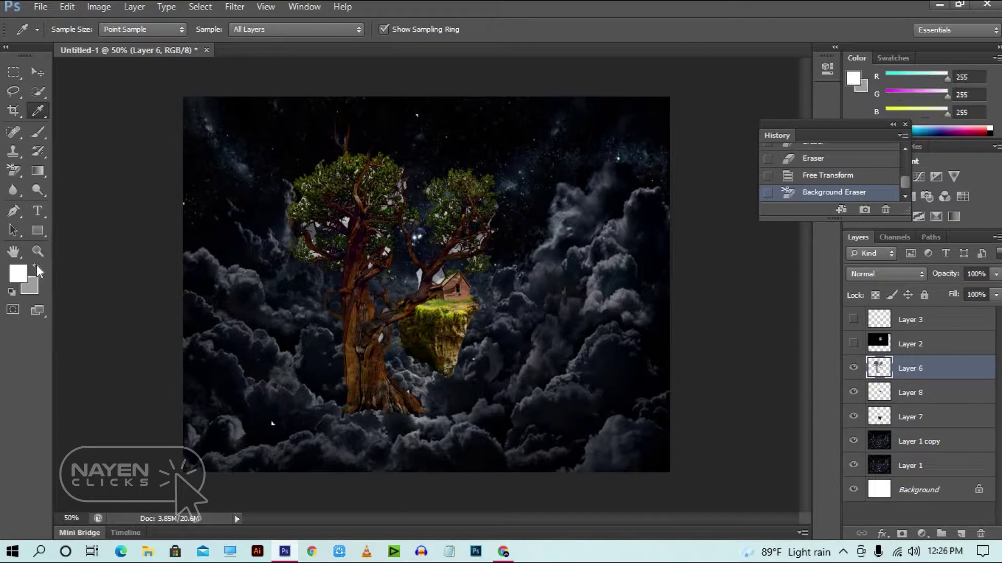
click(14, 170)
click(400, 193)
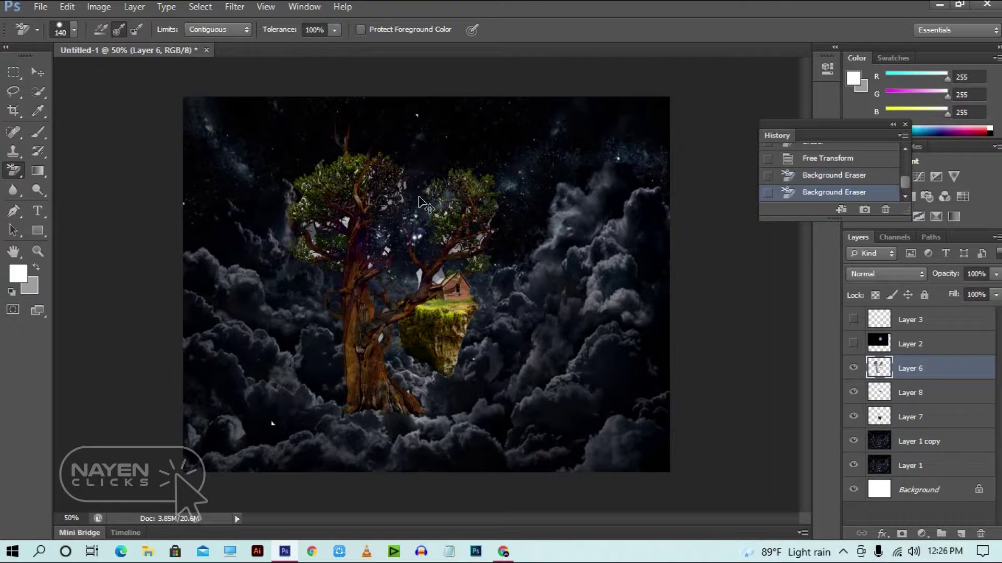
key(ctrl+z)
Set the Background Eraser size to 30 px and erase the grey and white remnants around the tree's smaller crown
key(ctrl+plus)
key(ctrl+plus)
right_click(452, 261)
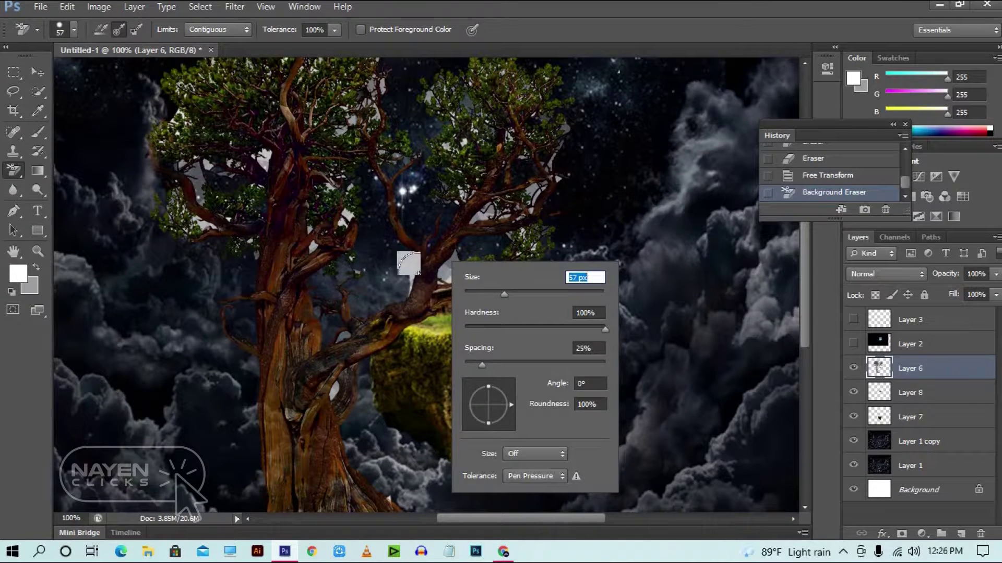
text(30)
key(Return)
drag(458, 260, 438, 287)
drag(471, 322, 452, 386)
mouse_move(458, 282)
mouse_down()
mouse_move(492, 260)
mouse_move(481, 282)
mouse_move(502, 279)
mouse_move(524, 253)
mouse_move(508, 273)
mouse_move(520, 268)
mouse_move(545, 209)
mouse_move(536, 230)
mouse_move(531, 198)
mouse_move(547, 196)
mouse_move(519, 178)
mouse_up()
mouse_move(472, 205)
mouse_down()
mouse_move(507, 155)
mouse_move(499, 142)
mouse_move(525, 144)
mouse_move(511, 158)
mouse_move(476, 135)
mouse_move(485, 139)
mouse_move(452, 153)
mouse_move(451, 145)
mouse_move(435, 189)
mouse_move(411, 167)
mouse_move(435, 160)
mouse_up()
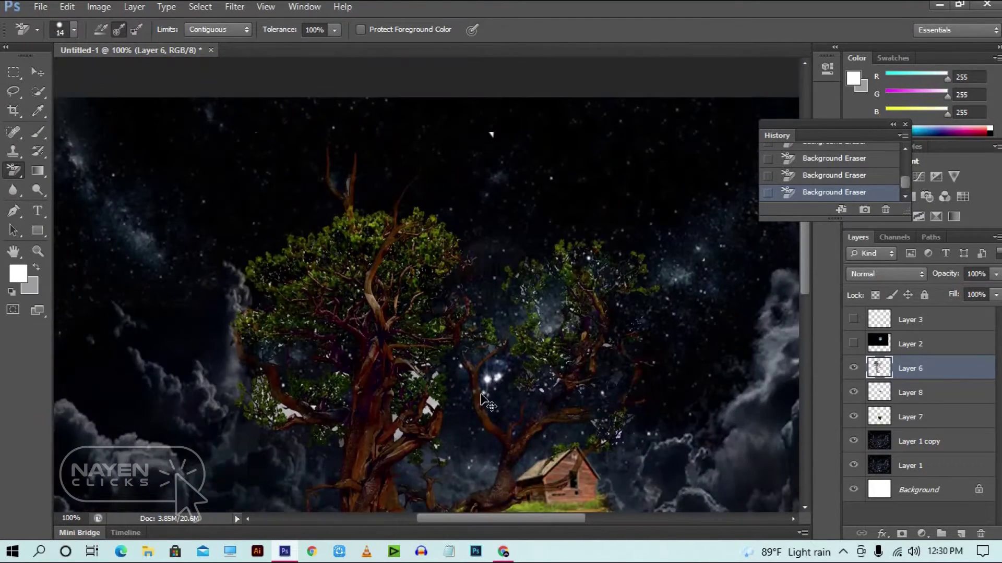
Erase the white gaps between the trunk, twigs and foliage below the larger crown with the 14 px Background Eraser
scroll(482, 402, up, 2)
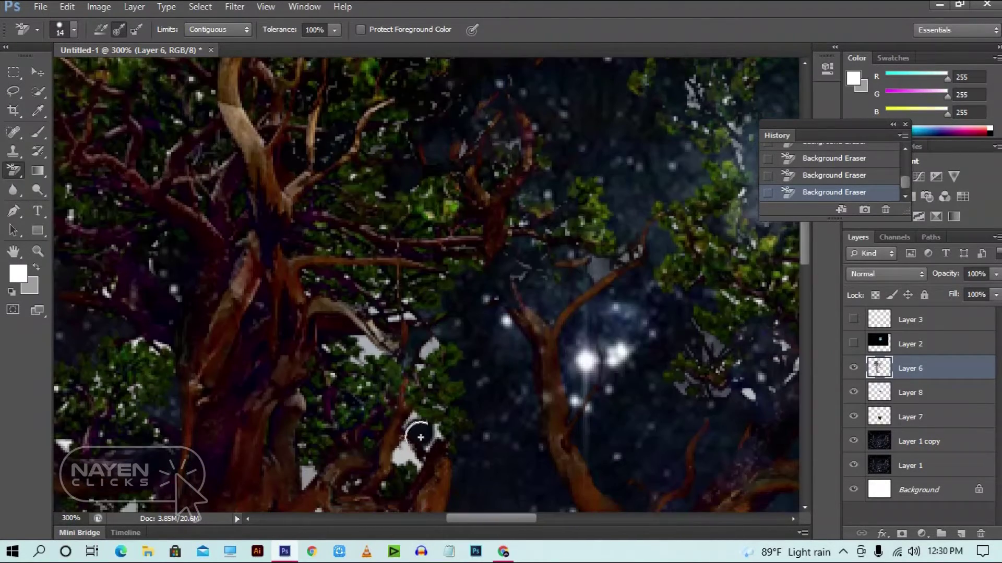
drag(426, 345, 415, 384)
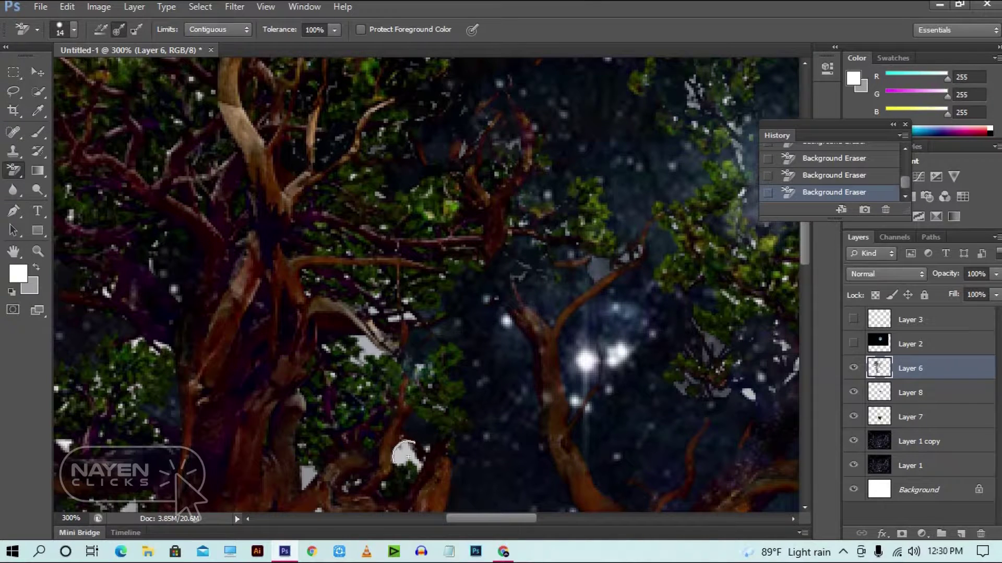
drag(409, 457, 420, 467)
drag(408, 426, 431, 386)
click(392, 306)
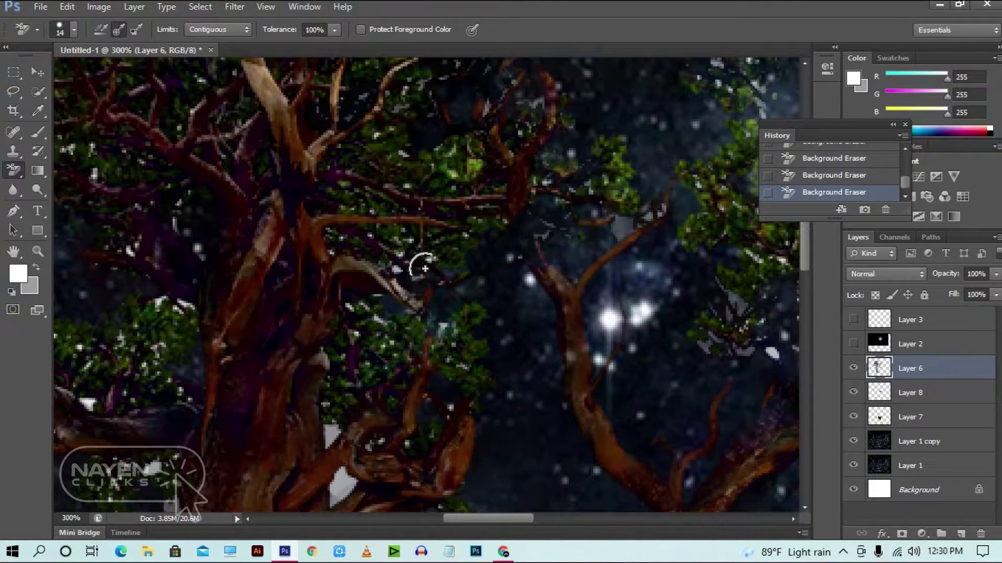
click(333, 434)
mouse_move(341, 472)
mouse_down()
mouse_move(433, 369)
mouse_move(480, 294)
mouse_up()
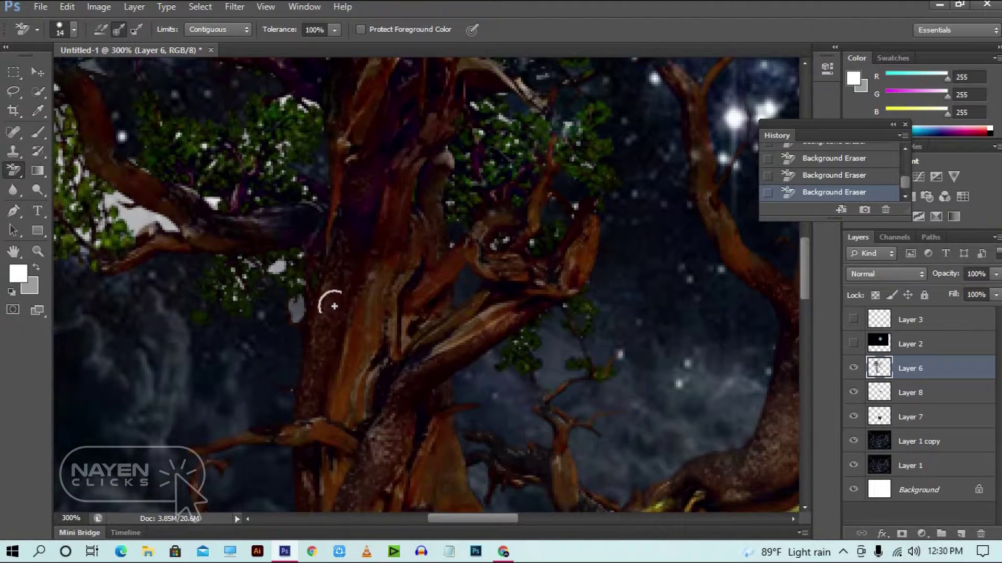
Erase the white patches around the tree's lower left branch and its foliage, undoing the last stroke
mouse_move(334, 306)
mouse_down()
mouse_move(248, 264)
mouse_move(301, 257)
mouse_move(299, 283)
mouse_move(155, 215)
mouse_move(121, 215)
mouse_move(157, 246)
mouse_move(162, 221)
mouse_move(197, 206)
mouse_move(134, 151)
mouse_move(303, 112)
mouse_move(253, 169)
mouse_move(158, 160)
mouse_up()
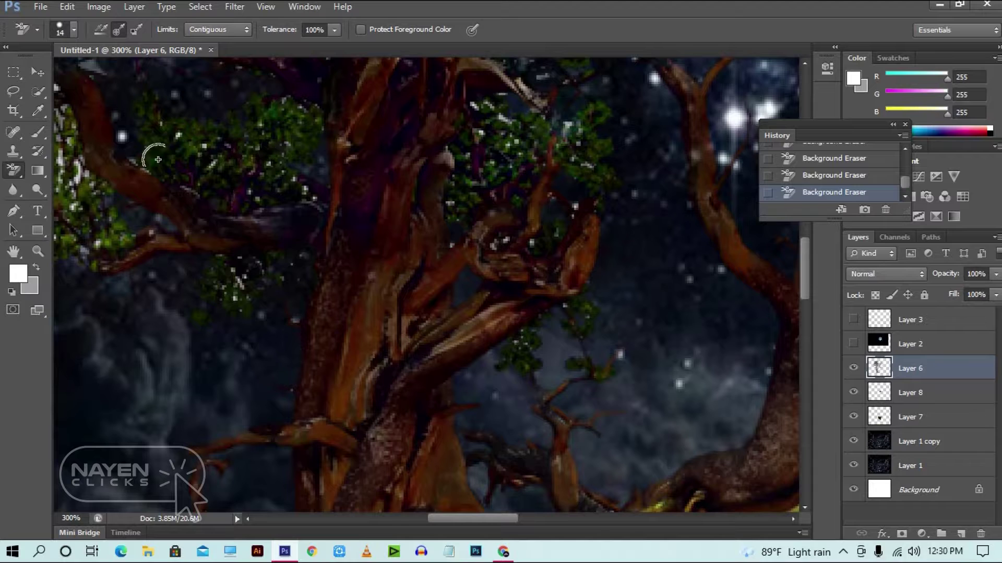
drag(122, 194, 424, 253)
mouse_move(345, 234)
mouse_down()
mouse_move(349, 181)
mouse_move(357, 300)
mouse_up()
key(ctrl+z)
Clear the white remnants inside the outermost leaf cluster on the tree's left side, undoing the first attempt
key(ctrl+plus)
key(ctrl+plus)
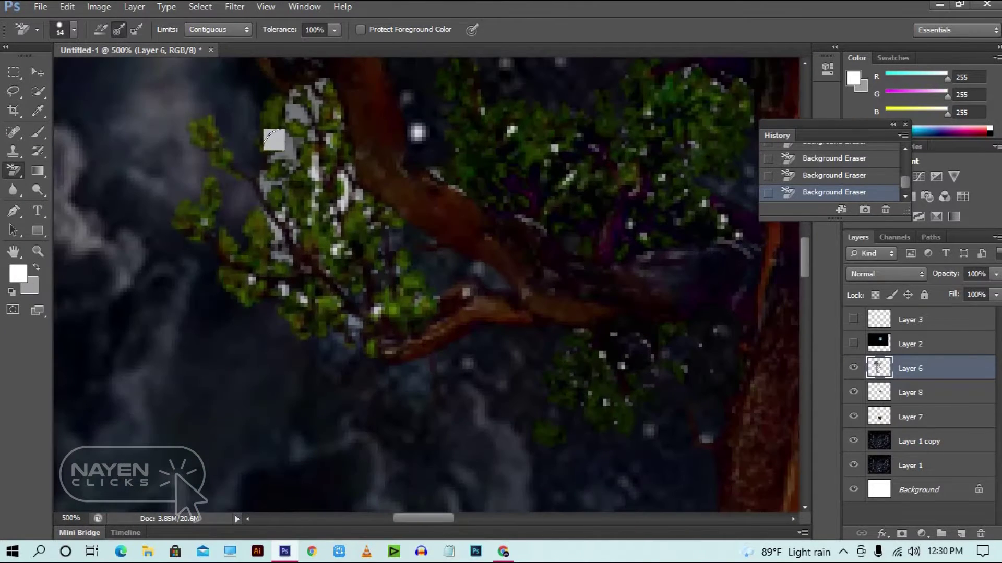
drag(289, 150, 313, 102)
key(ctrl+z)
mouse_move(299, 159)
mouse_down()
mouse_move(339, 179)
mouse_move(323, 216)
mouse_move(271, 202)
mouse_move(273, 138)
mouse_move(304, 75)
mouse_move(319, 128)
mouse_move(265, 227)
mouse_move(301, 281)
mouse_move(286, 284)
mouse_move(271, 281)
mouse_move(257, 172)
mouse_move(267, 191)
mouse_move(338, 205)
mouse_move(394, 266)
mouse_move(409, 120)
mouse_move(420, 159)
mouse_move(510, 206)
mouse_up()
drag(512, 295, 405, 381)
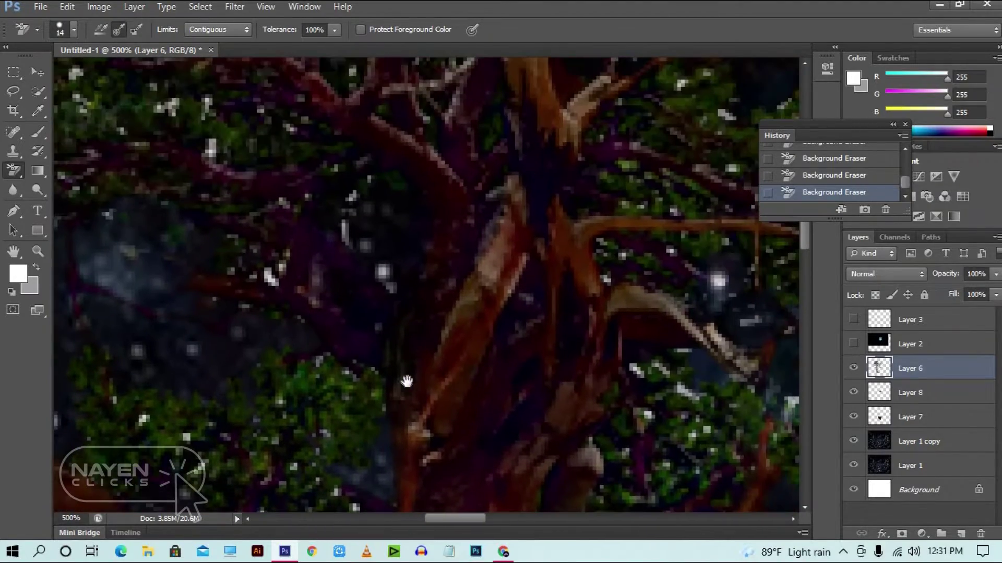
Erase the grey patches between the branches on the right side of the tree, below the smaller crown
key(ctrl+minus)
key(ctrl+minus)
key(ctrl+minus)
key(ctrl+minus)
key(ctrl+plus)
key(ctrl+plus)
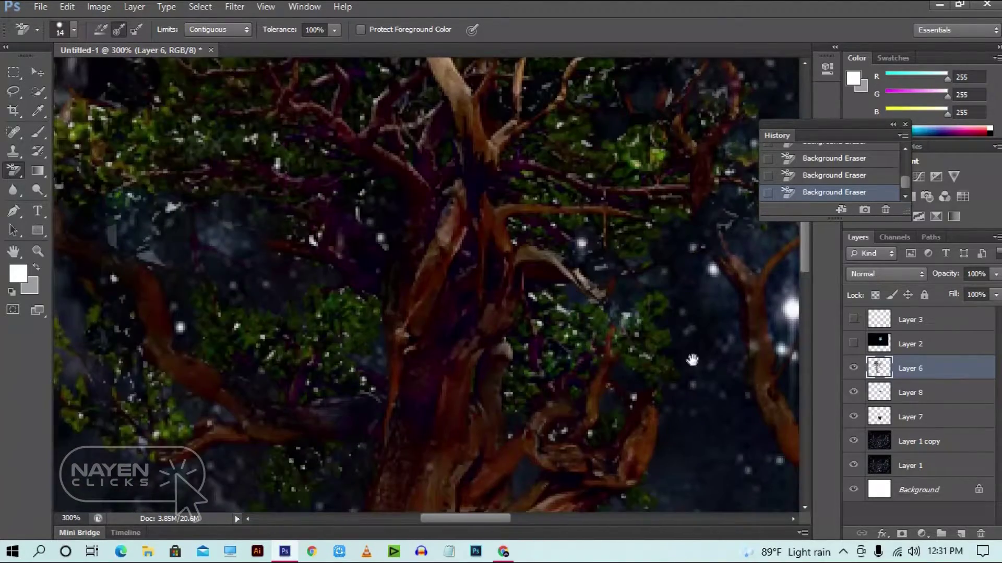
drag(678, 349, 365, 331)
mouse_move(612, 271)
mouse_down()
mouse_move(664, 264)
mouse_move(653, 221)
mouse_move(720, 257)
mouse_move(664, 215)
mouse_move(516, 267)
mouse_up()
drag(670, 243, 695, 229)
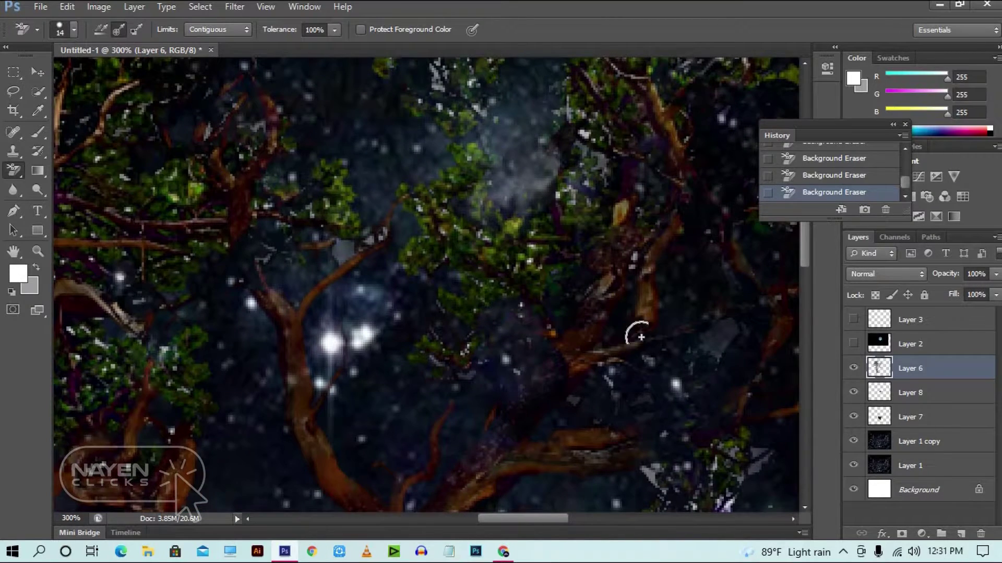
mouse_move(720, 340)
mouse_down()
mouse_move(538, 344)
mouse_move(545, 307)
mouse_up()
Remove the grey specks between the leaves at the top of the smaller crown with the Background Eraser
mouse_move(625, 171)
mouse_down()
mouse_move(523, 308)
mouse_move(520, 349)
mouse_up()
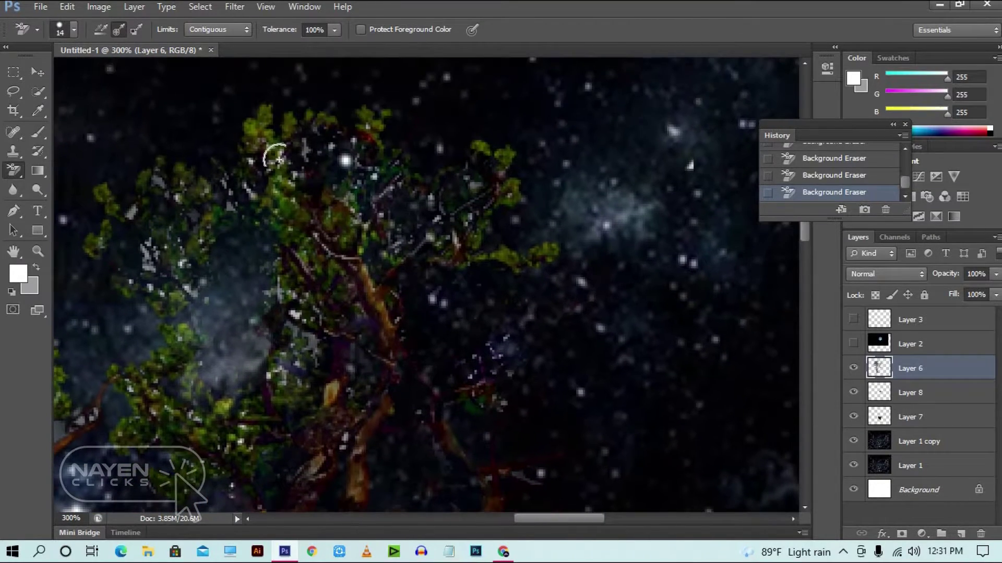
drag(274, 155, 249, 159)
drag(485, 257, 444, 313)
scroll(443, 313, down, 4)
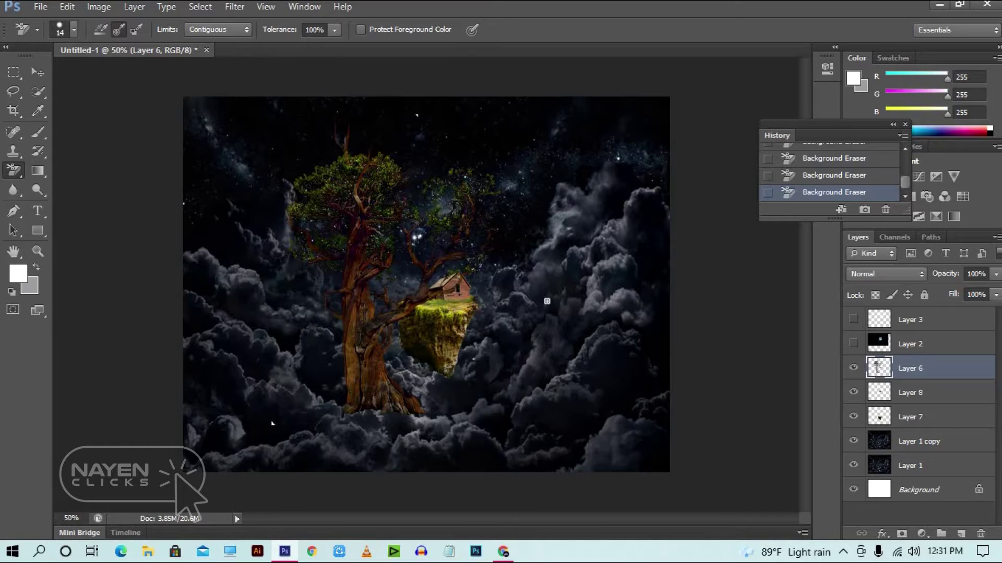
Shrink the tree with Free Transform to about 21%, reduce it again to about 69.7%, and stand it on the rock's left edge
key(ctrl+t)
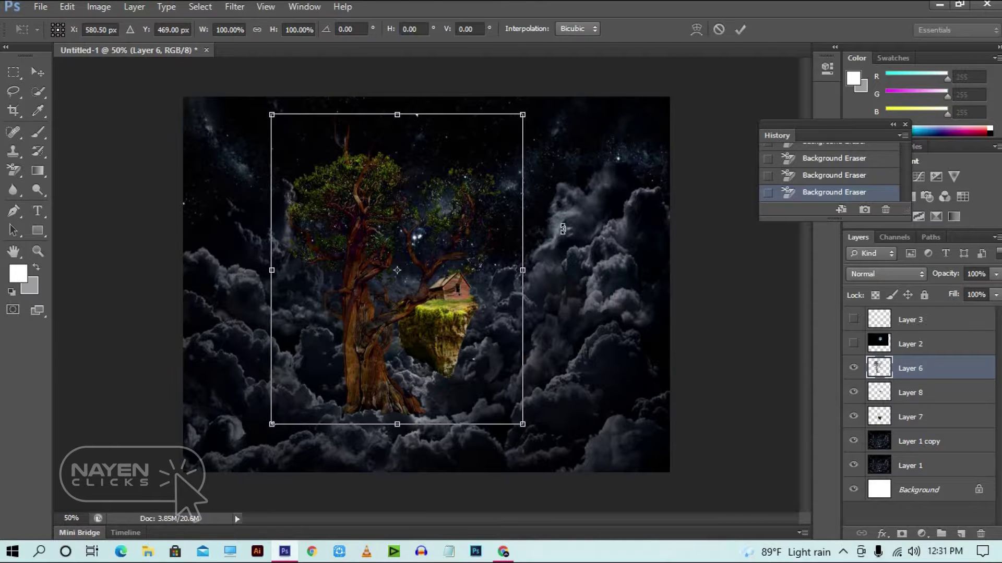
drag(523, 115, 476, 234)
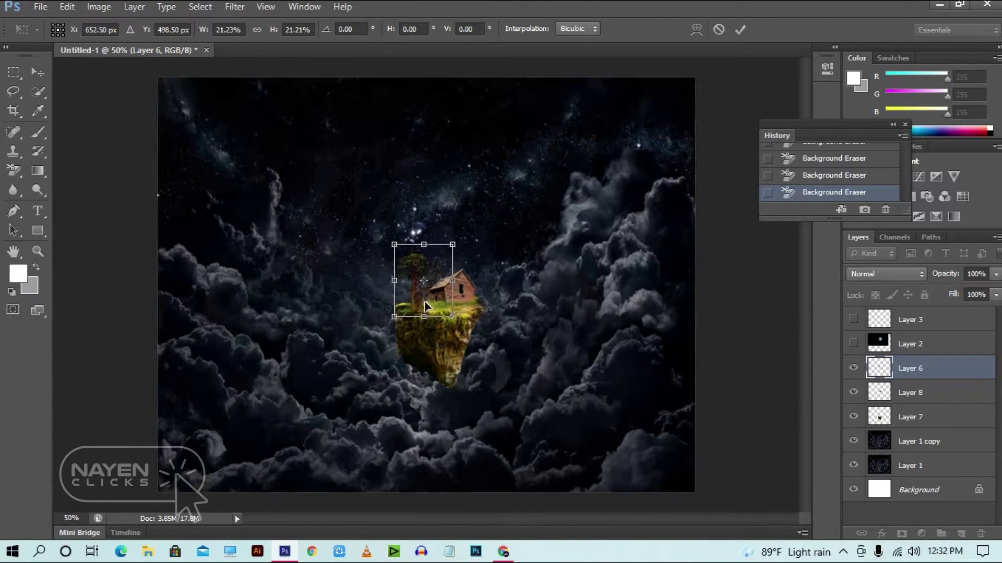
scroll(425, 307, up, 5)
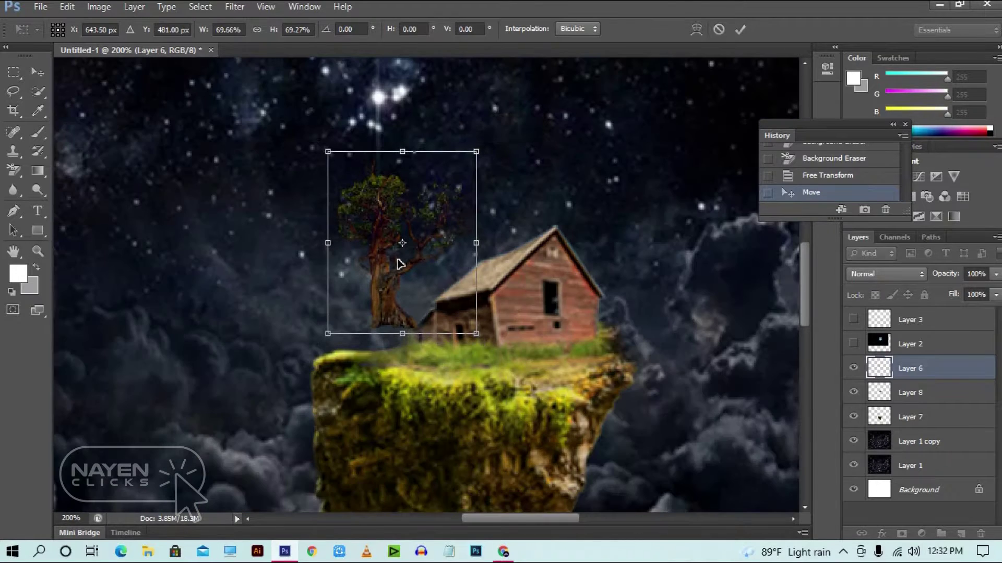
drag(400, 263, 385, 306)
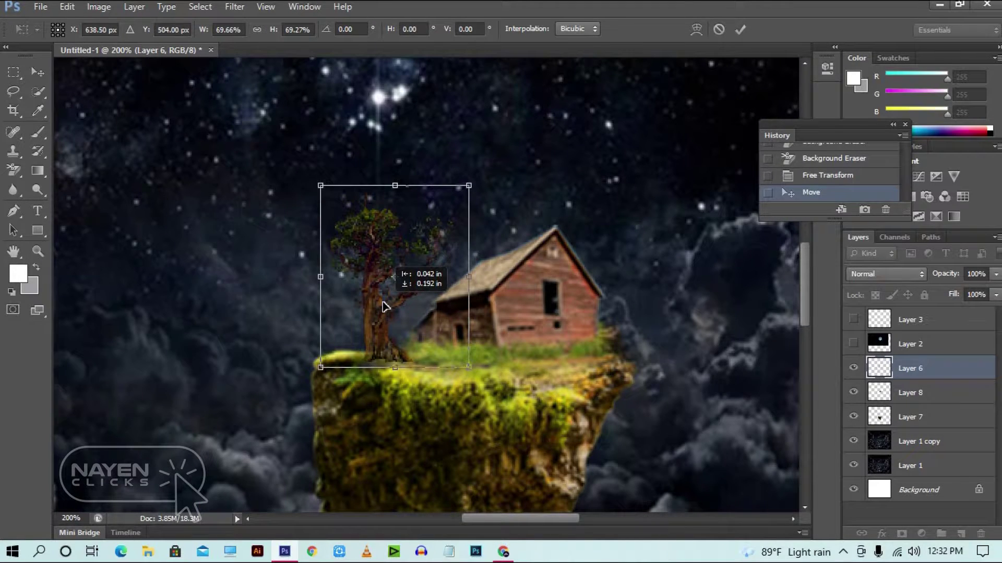
click(37, 72)
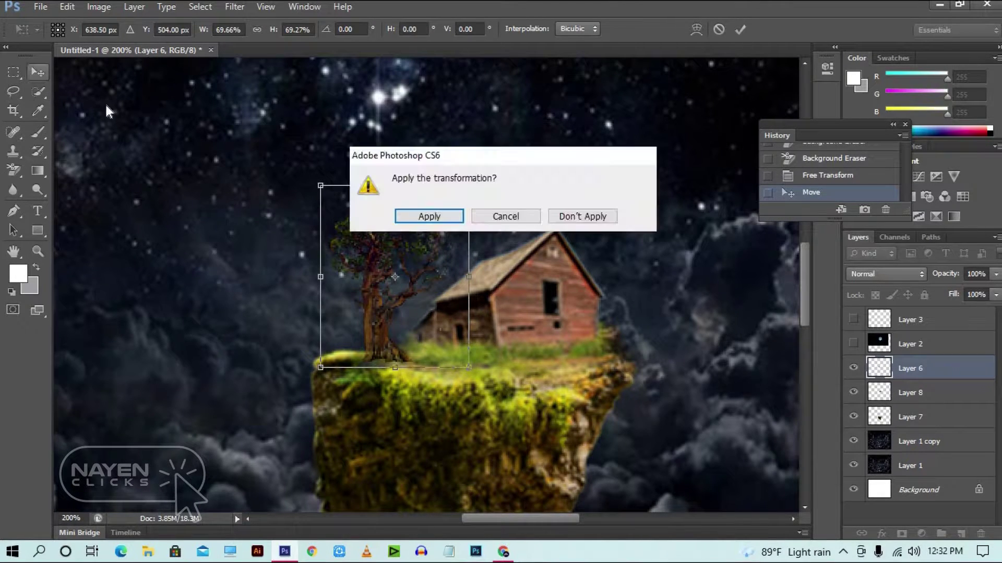
click(430, 215)
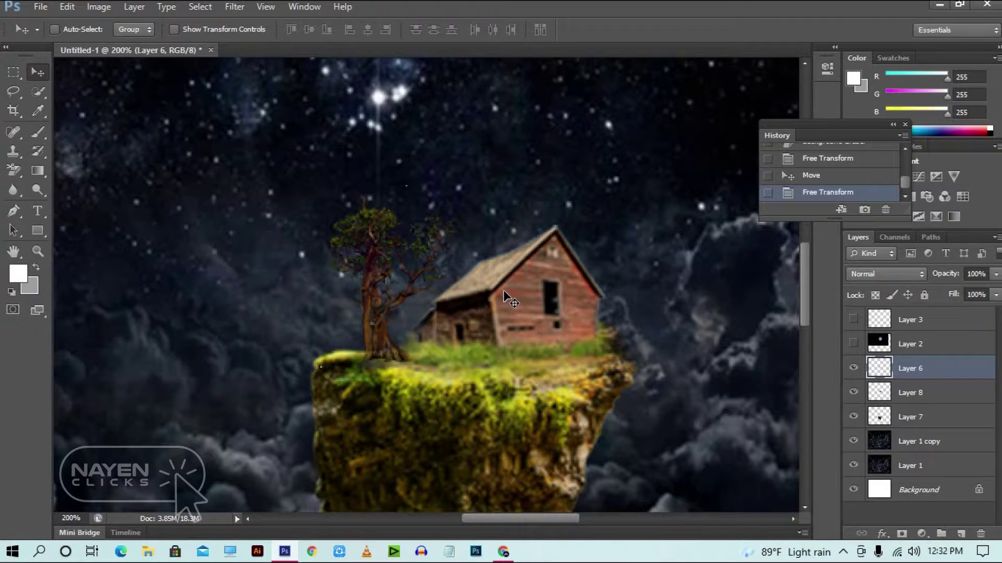
Shift the tree slightly toward the barn and enlarge it to about 172% with Free Transform, keeping its base on the rock
drag(376, 327, 385, 323)
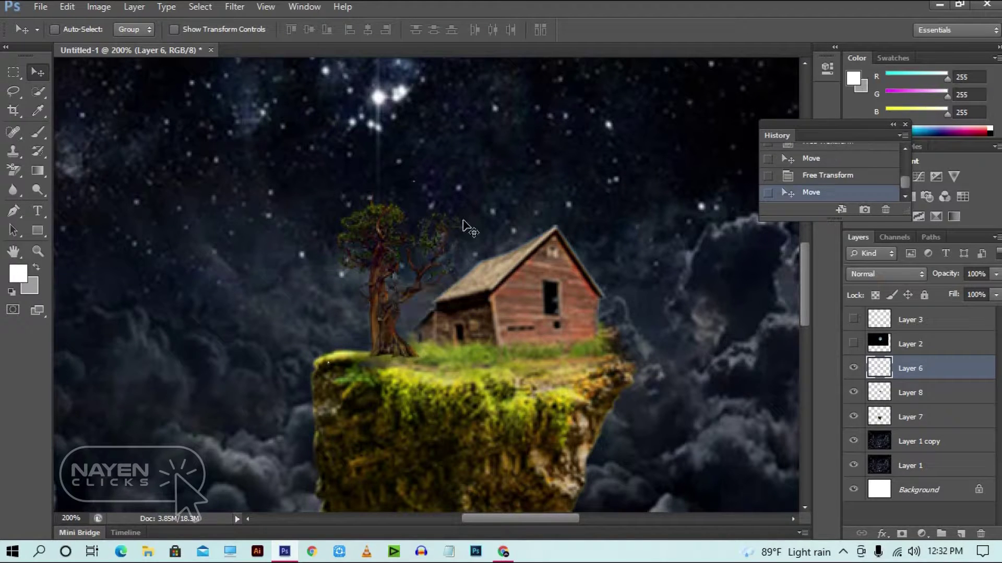
key(ctrl+t)
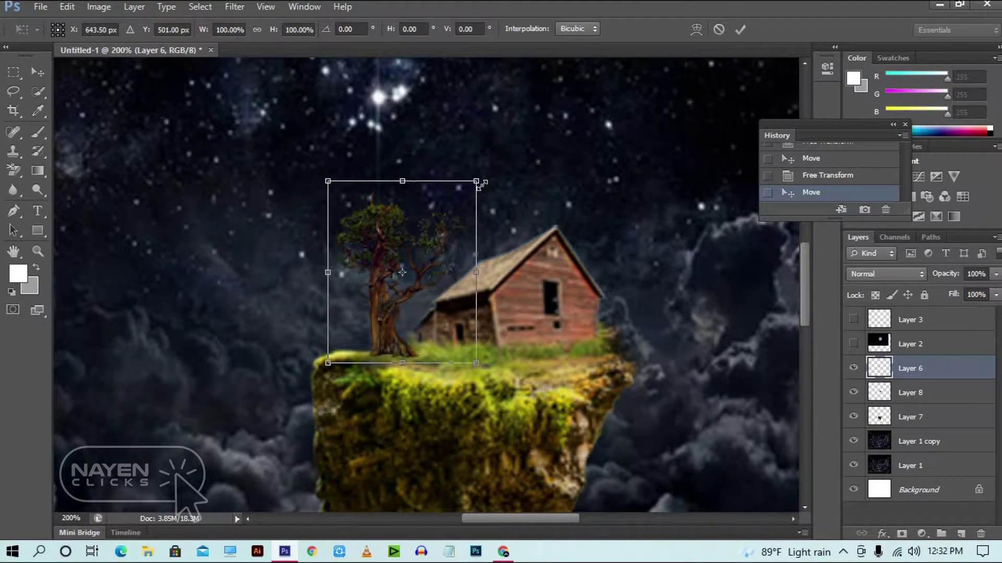
drag(481, 184, 528, 112)
drag(369, 351, 383, 303)
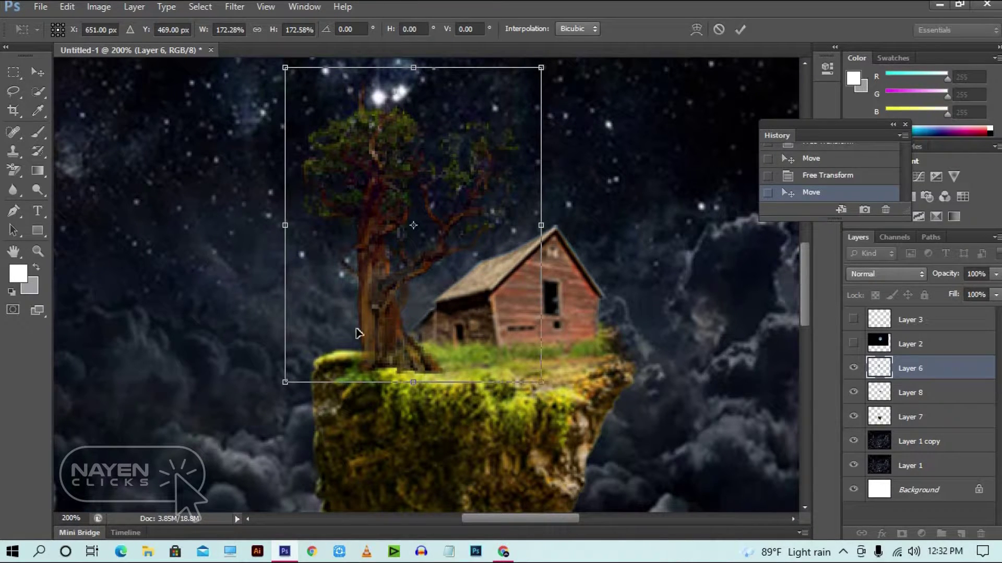
Nudge the enlarged tree horizontally to fine-tune its position beside the barn and apply the transformation
key(Right)
key(Right)
key(Right)
key(Right)
key(Right)
key(Right)
key(Right)
key(Left)
key(Left)
key(Left)
key(Left)
key(Left)
key(Left)
key(Left)
key(Left)
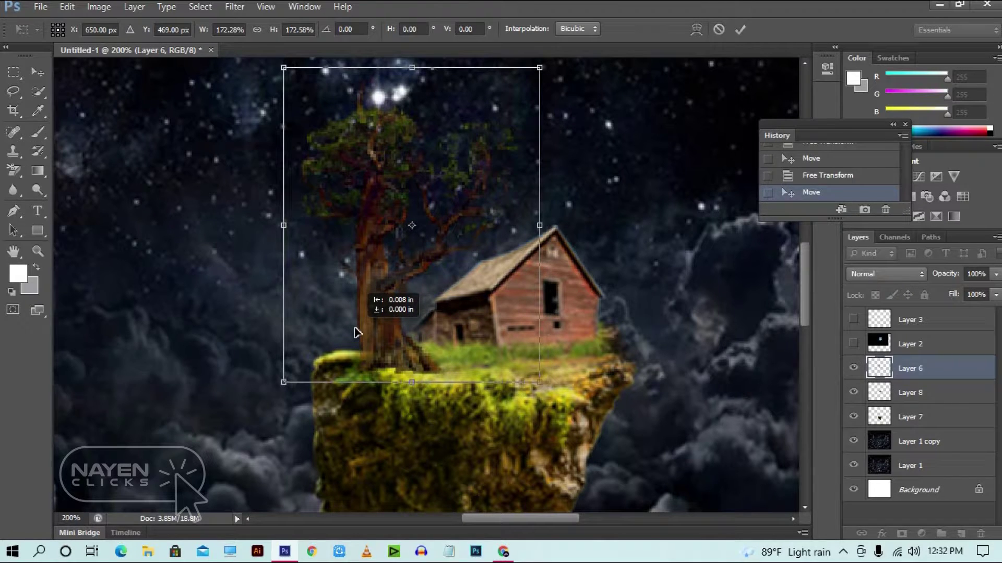
click(37, 71)
key(Return)
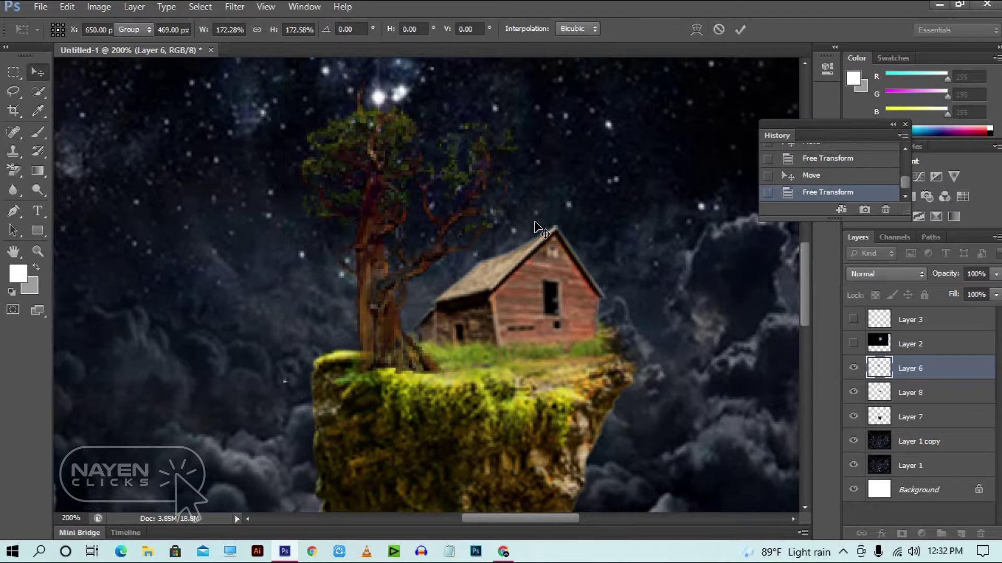
Inspect the composite at several magnifications and with the rock layer (Layer 7) temporarily hidden
key(ctrl+minus)
key(ctrl+minus)
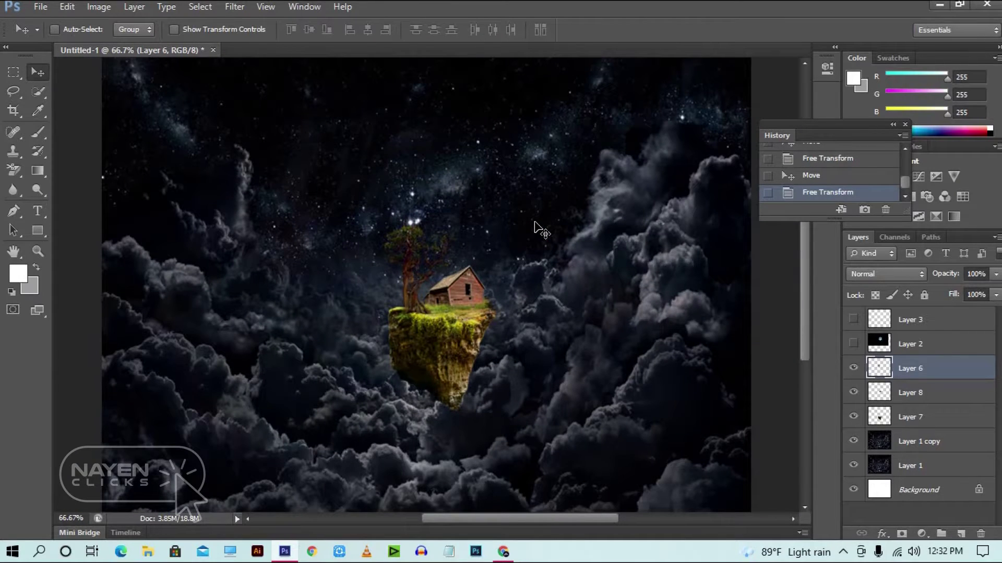
key(ctrl+plus)
key(ctrl+minus)
key(ctrl+plus)
key(ctrl+plus)
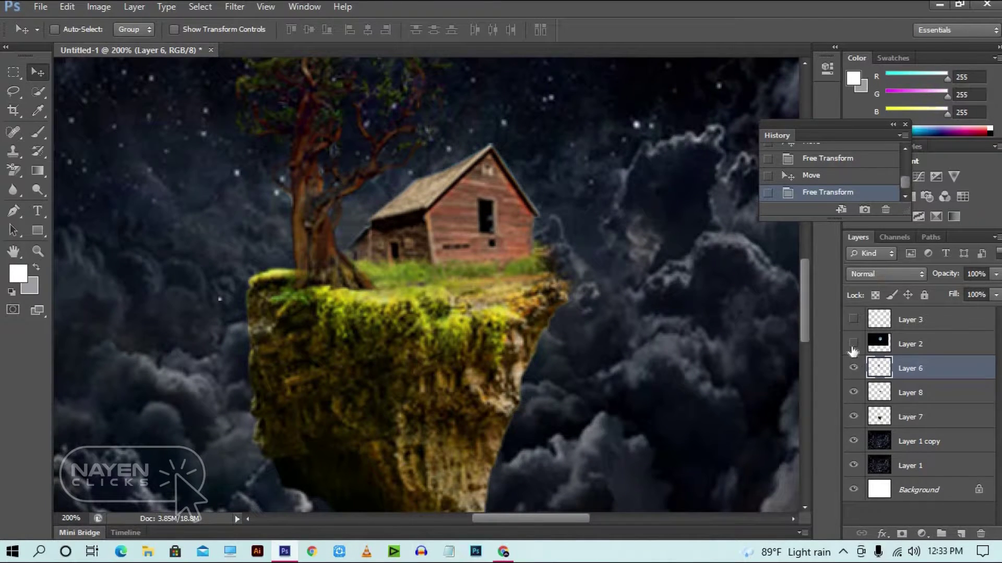
click(854, 416)
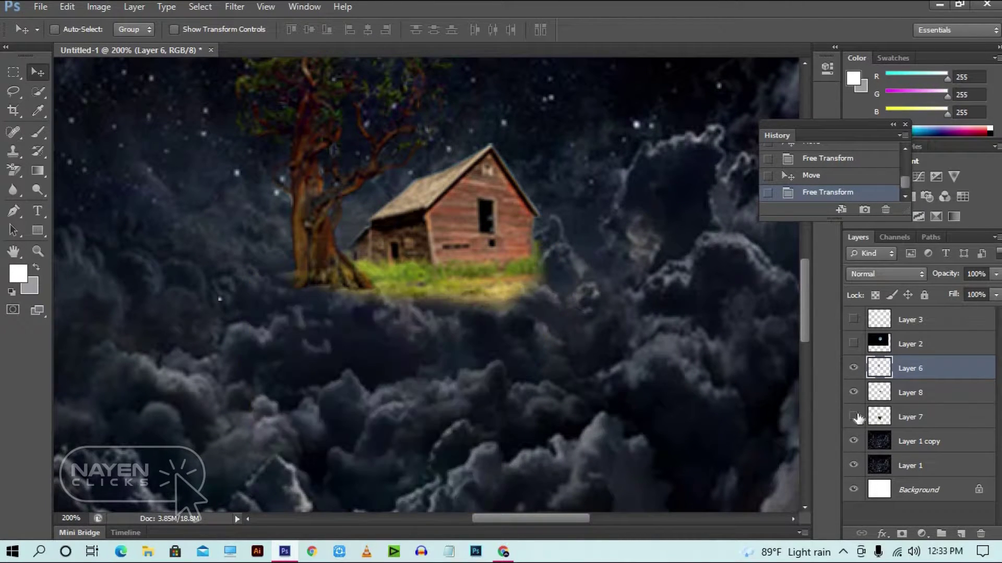
click(853, 416)
Darken the rock on Layer 7 with Levels, raising the black input level to about 7 and darkening the midtones
click(901, 418)
drag(651, 393, 637, 343)
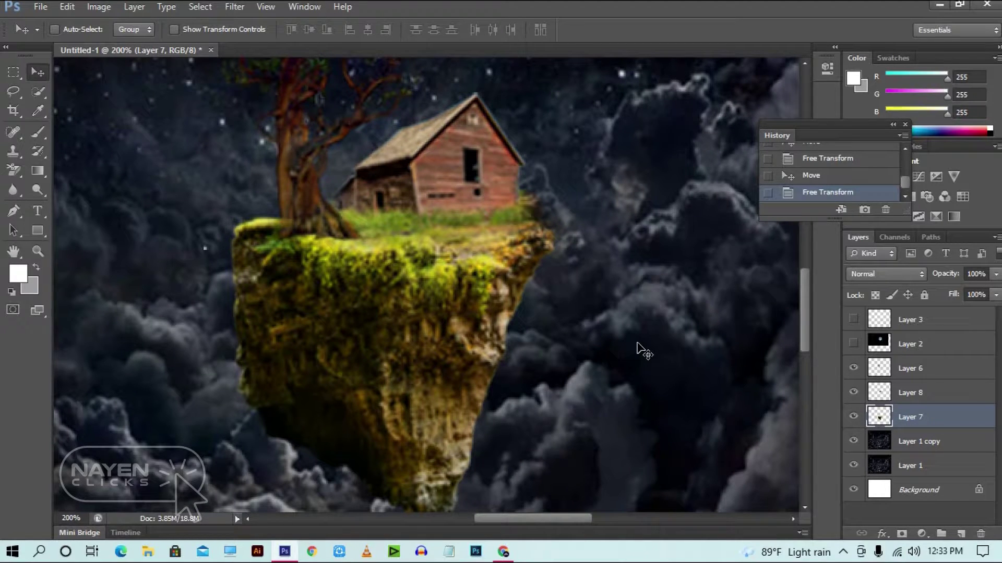
key(ctrl+l)
drag(518, 289, 528, 291)
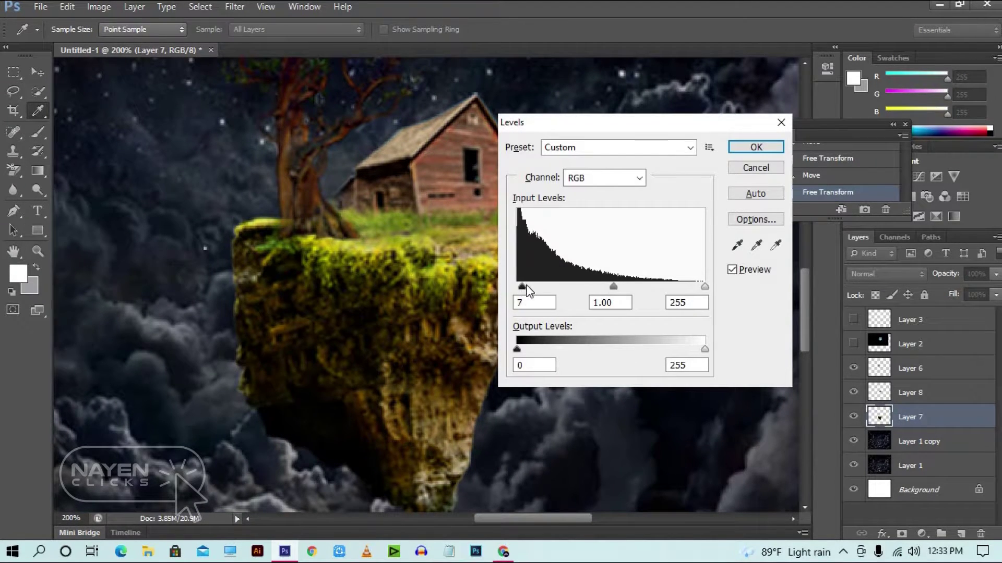
drag(613, 287, 626, 289)
click(756, 147)
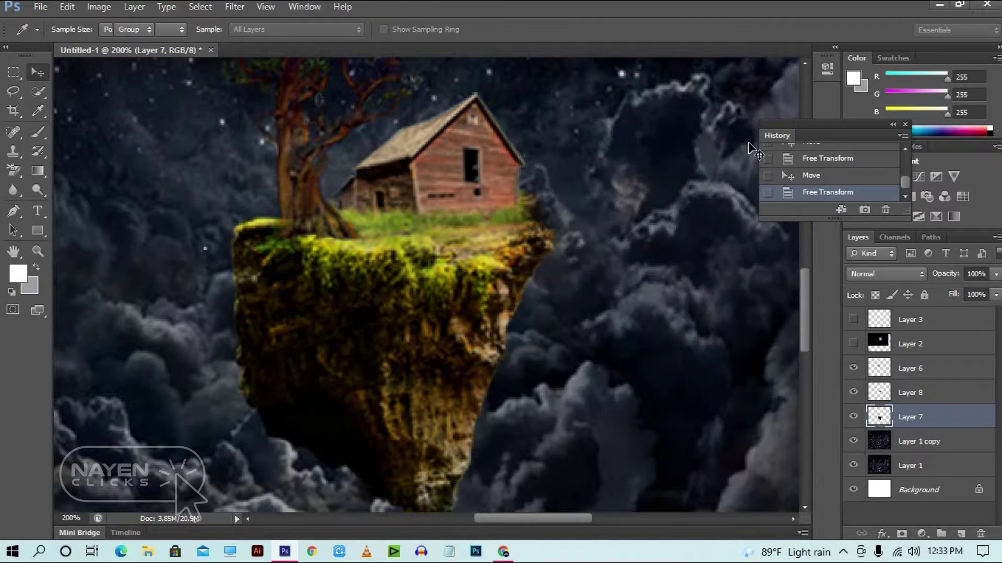
Desaturate the rock layer with Hue/Saturation, using saturation -51 and lightness -2
key(ctrl+u)
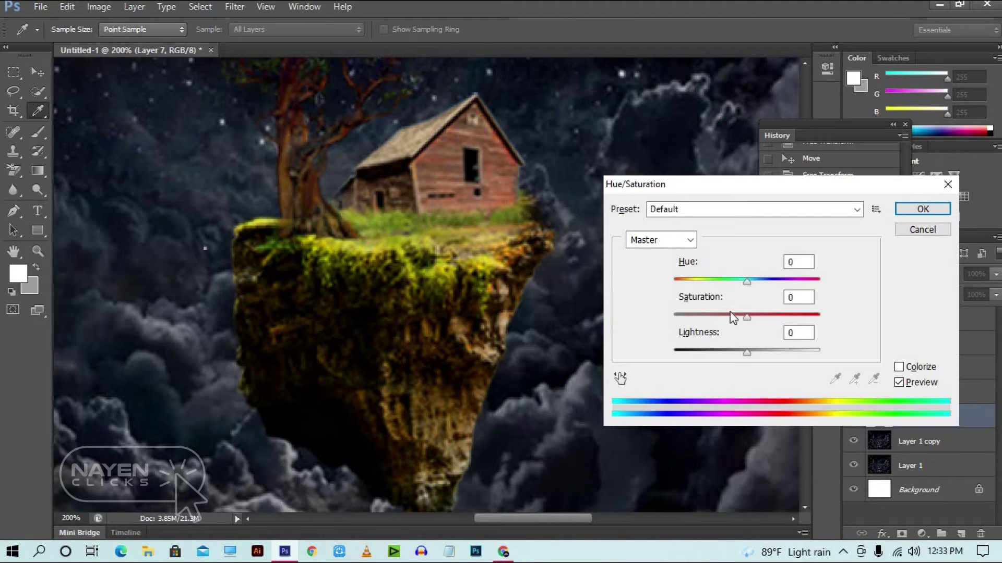
drag(745, 355, 744, 357)
drag(746, 317, 710, 326)
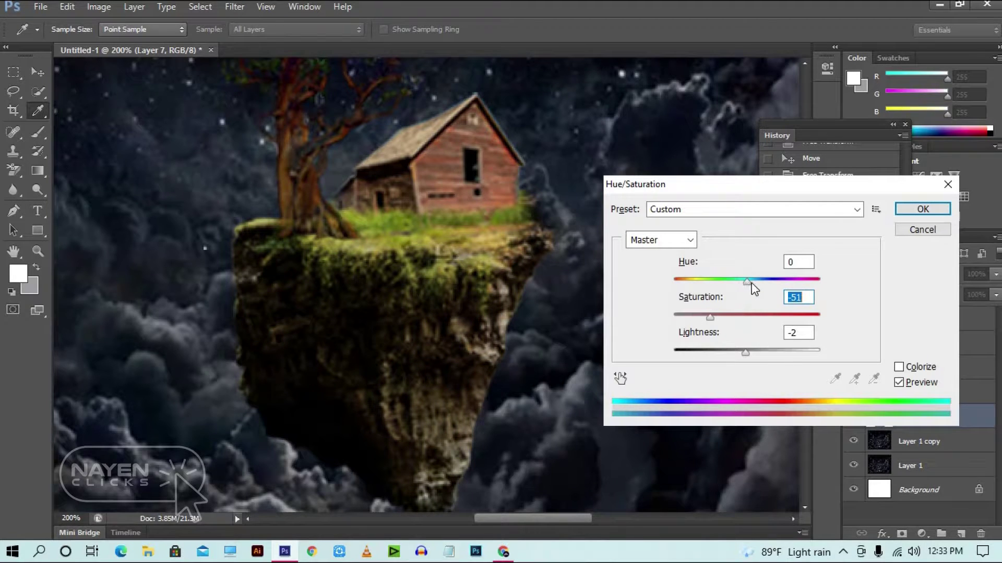
mouse_move(751, 283)
mouse_down()
mouse_move(769, 283)
mouse_move(747, 285)
mouse_up()
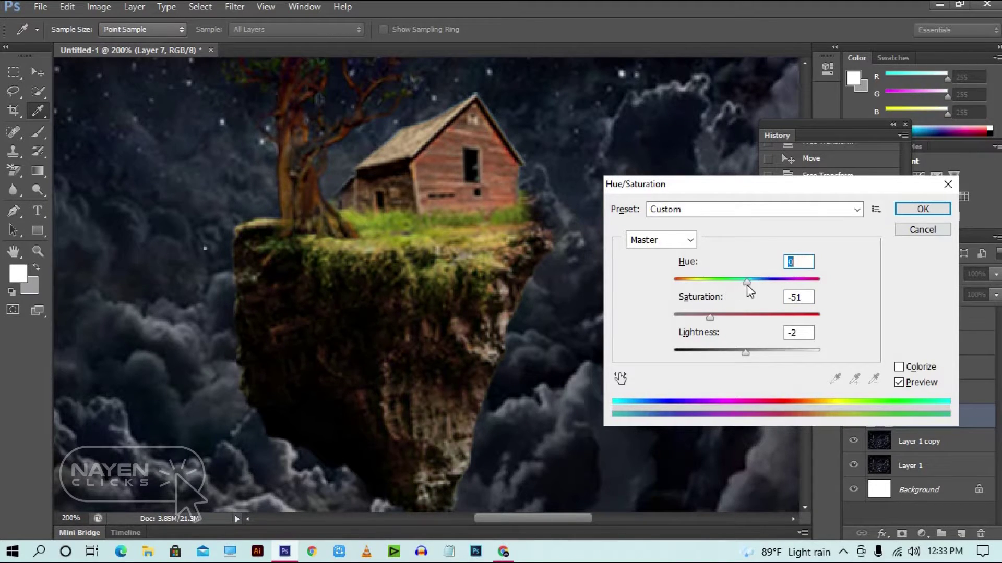
click(911, 212)
Darken the midtones of Layer 8 with Levels, setting the midtone input to 0.78
click(853, 392)
click(854, 392)
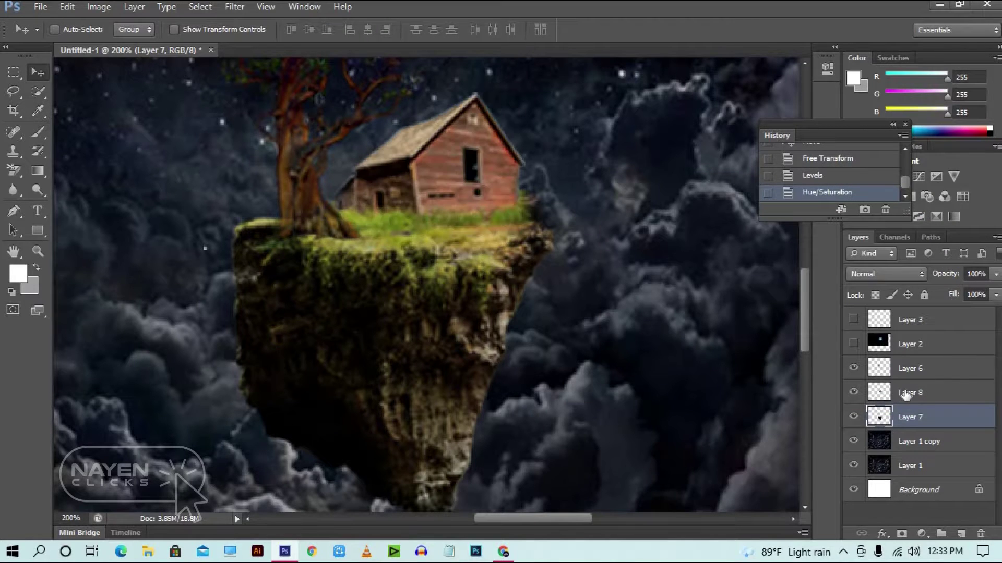
click(907, 394)
key(ctrl+l)
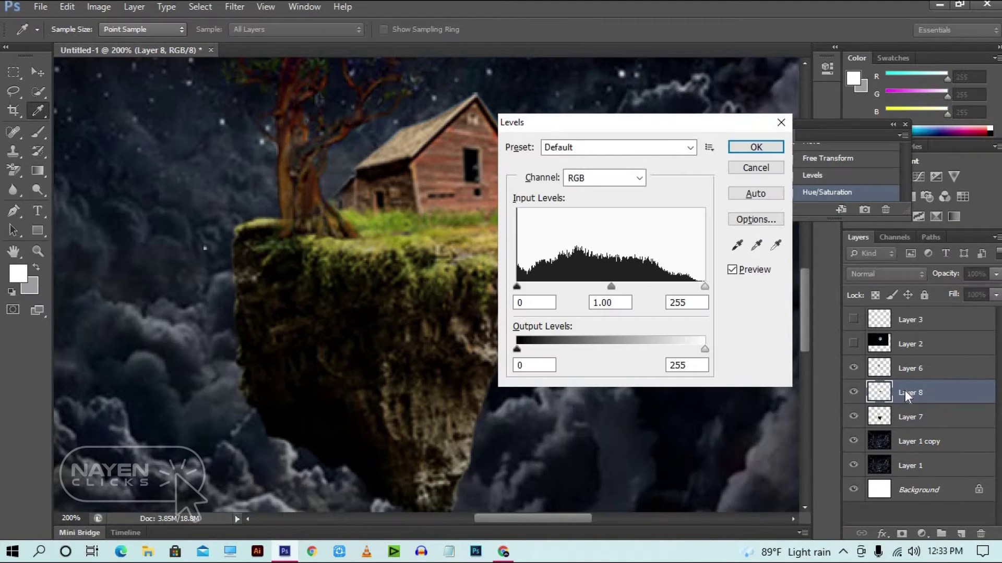
drag(604, 287, 626, 289)
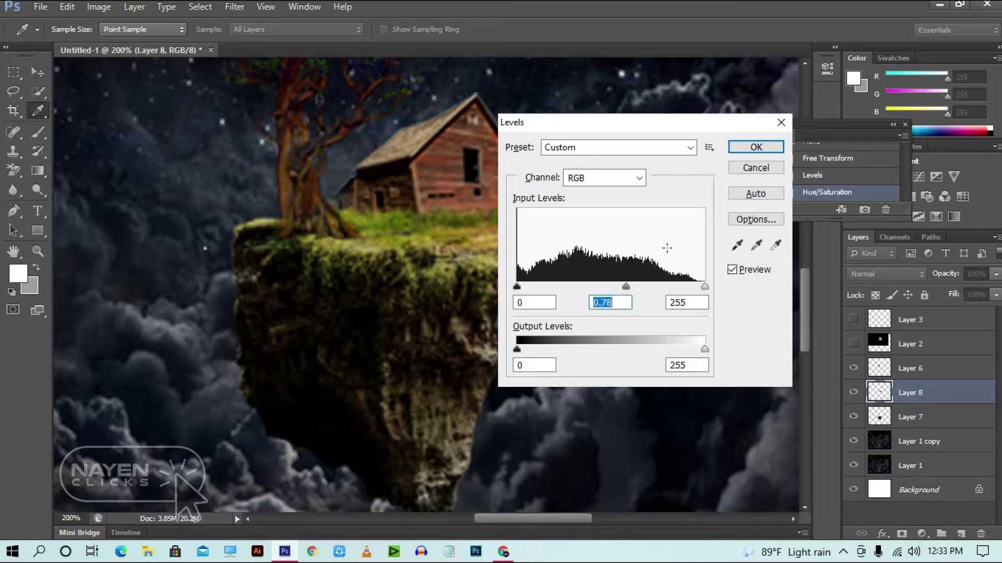
click(756, 147)
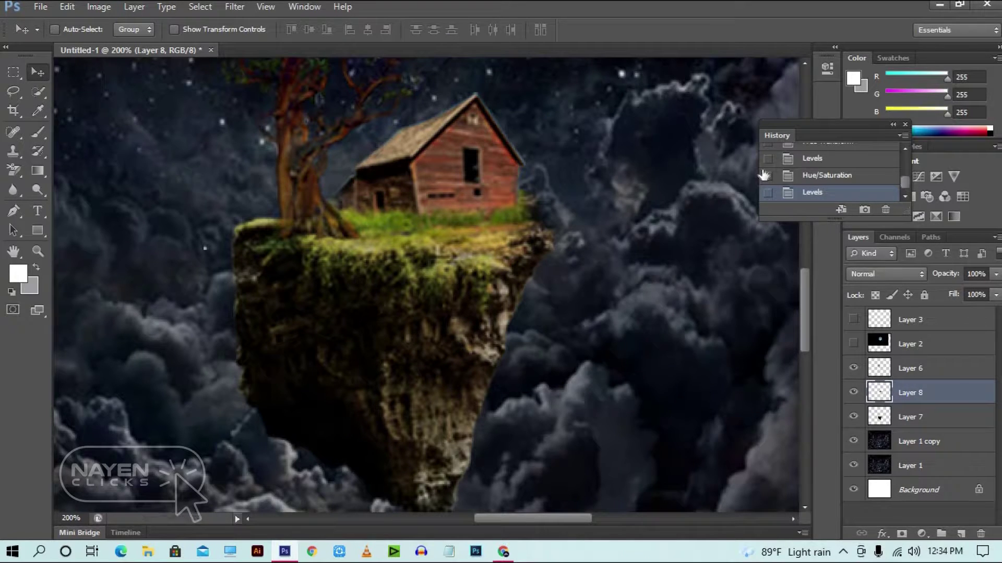
Desaturate Layer 8 with Hue/Saturation, using saturation -20 and lightness -2
key(ctrl+u)
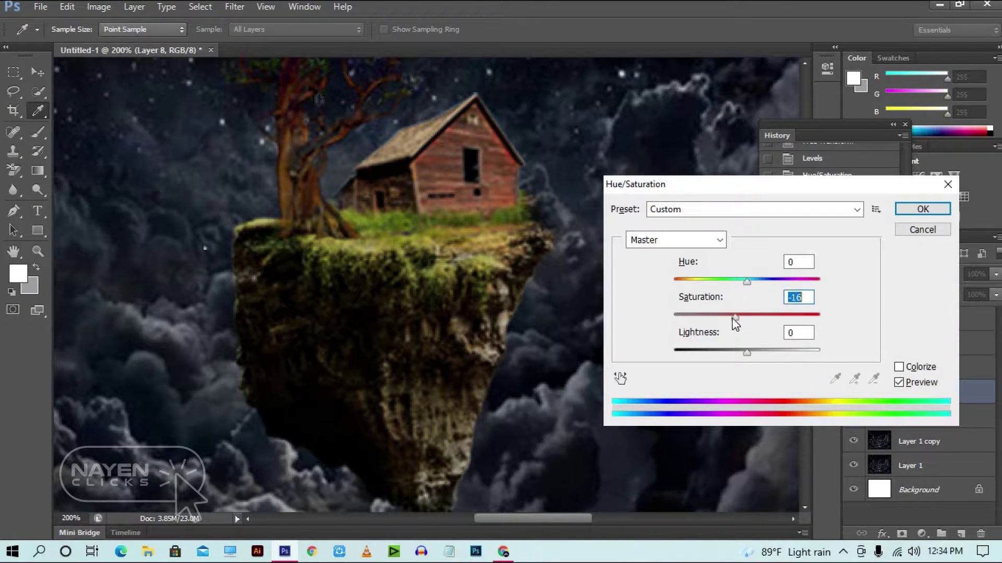
drag(747, 355, 743, 352)
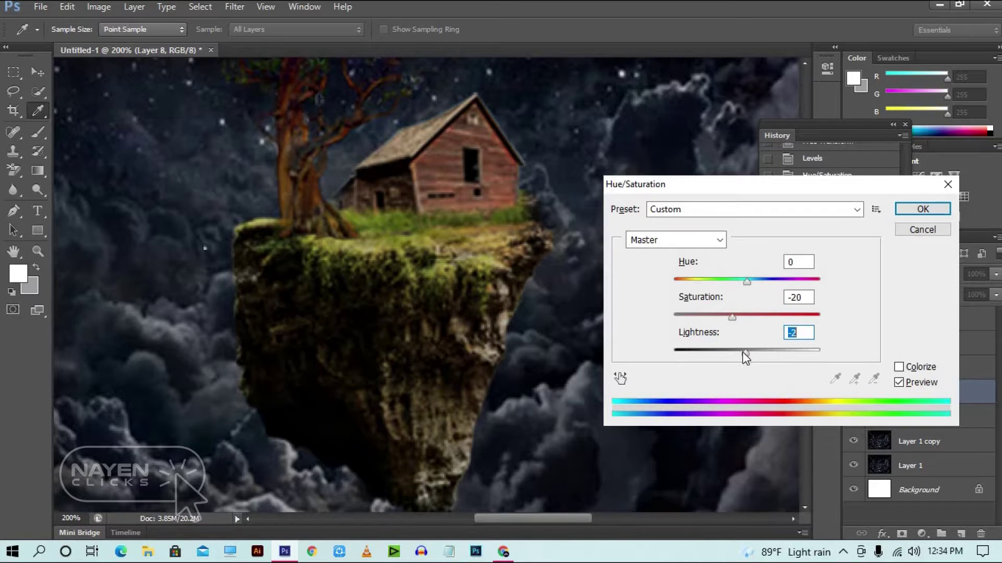
click(919, 211)
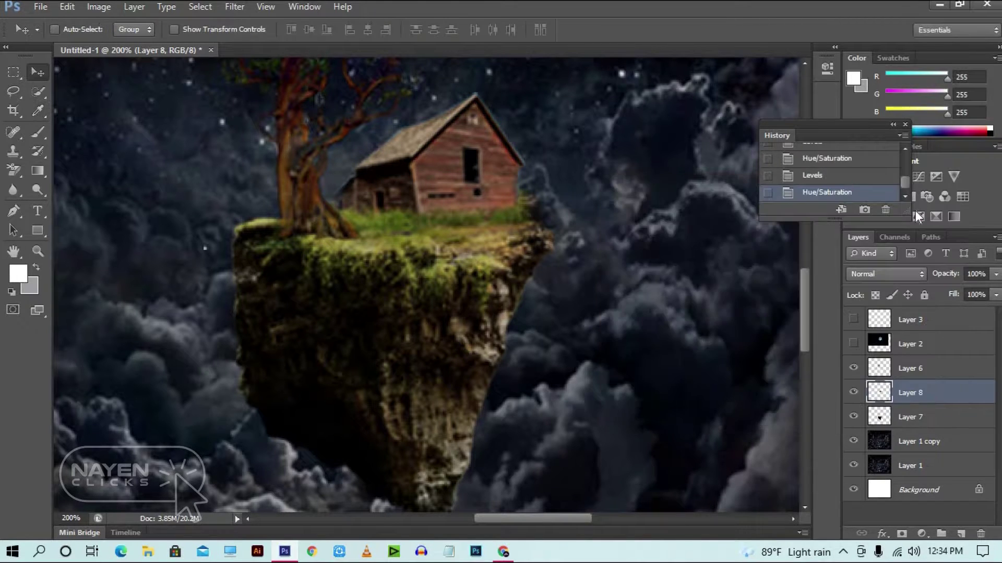
key(ctrl+minus)
key(ctrl+minus)
key(ctrl+minus)
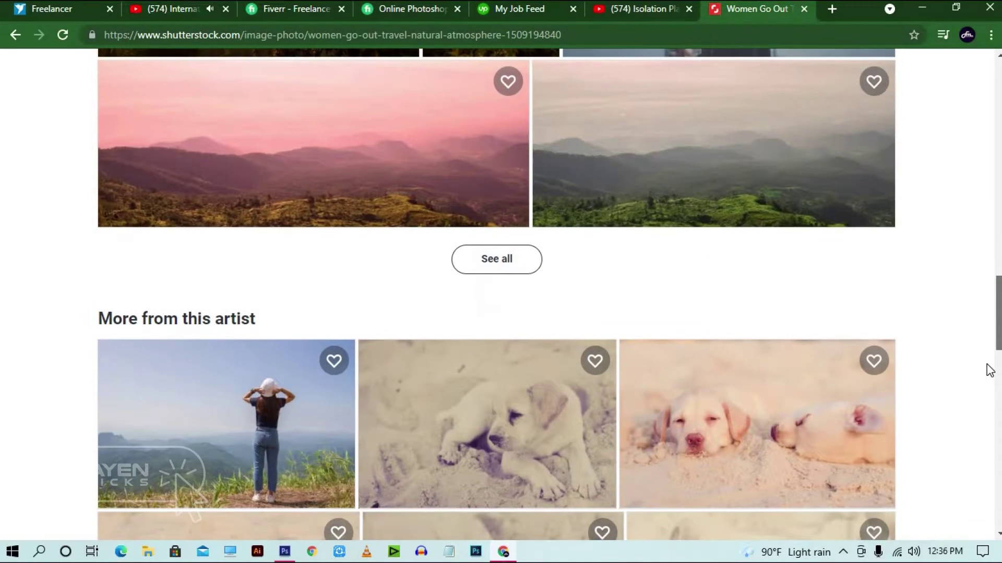
Find the Shutterstock photo of the woman in a white hat, paste it into the Photoshop composite and hide the tree on Layer 6
scroll(989, 368, down, 6)
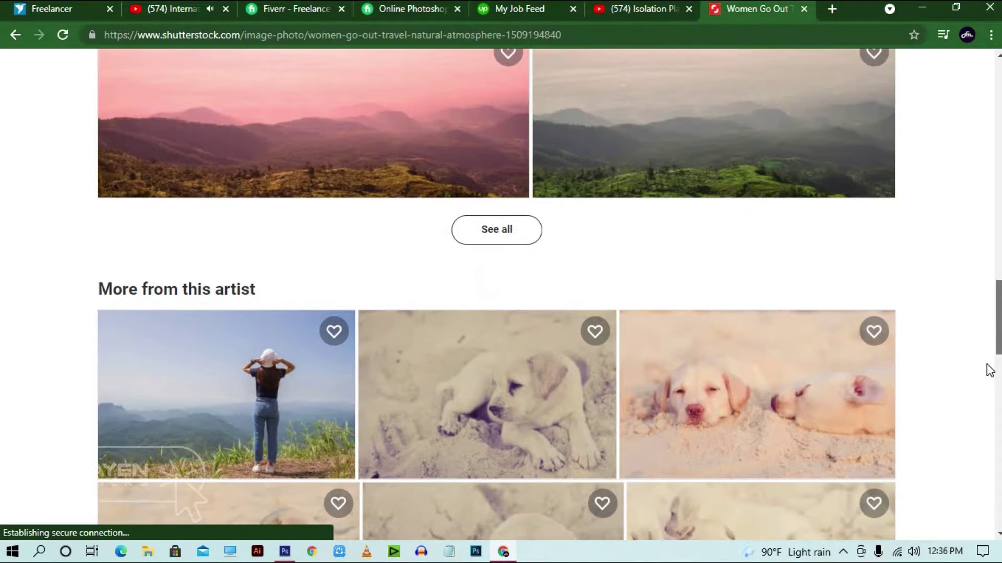
scroll(980, 417, up, 15)
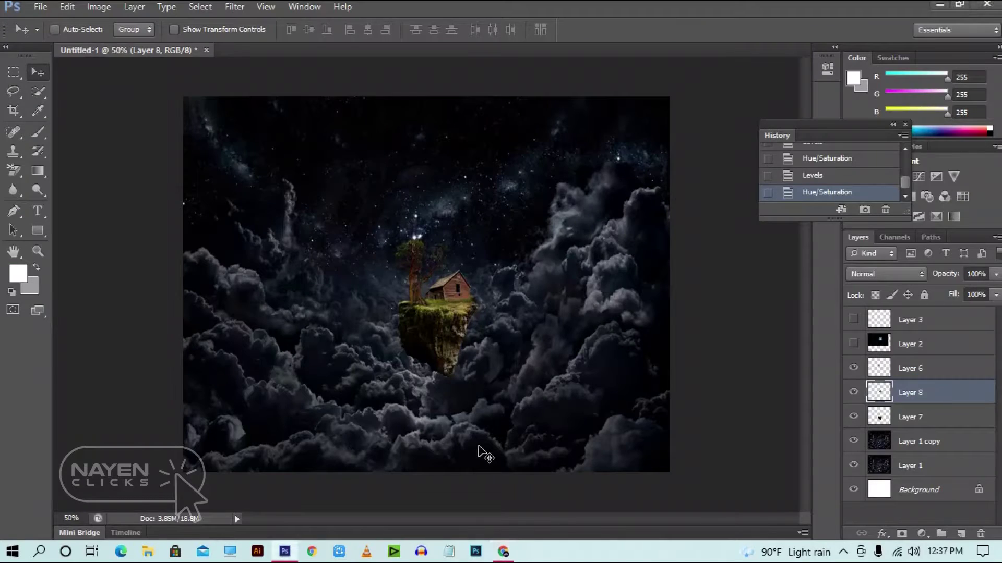
key(ctrl+v)
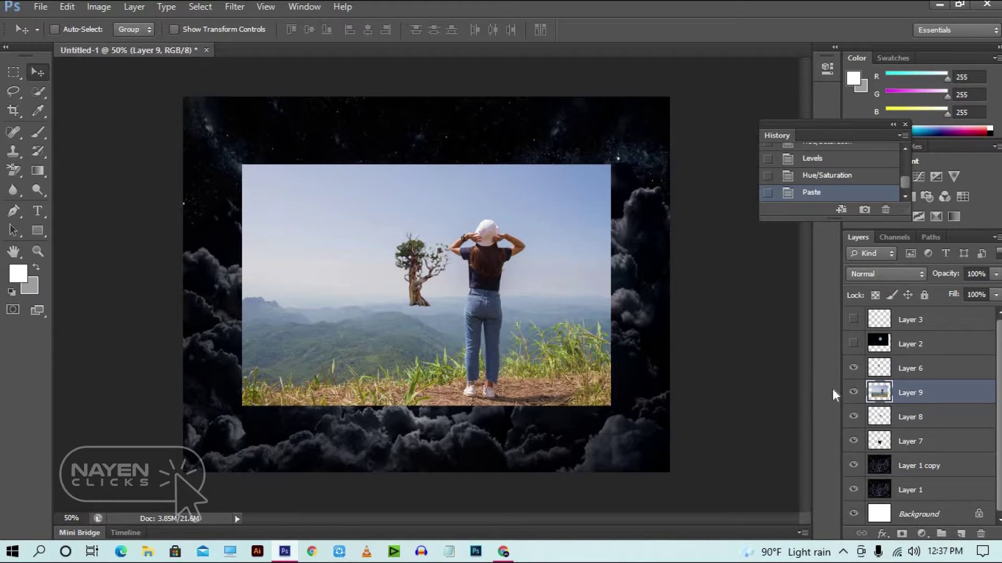
click(853, 369)
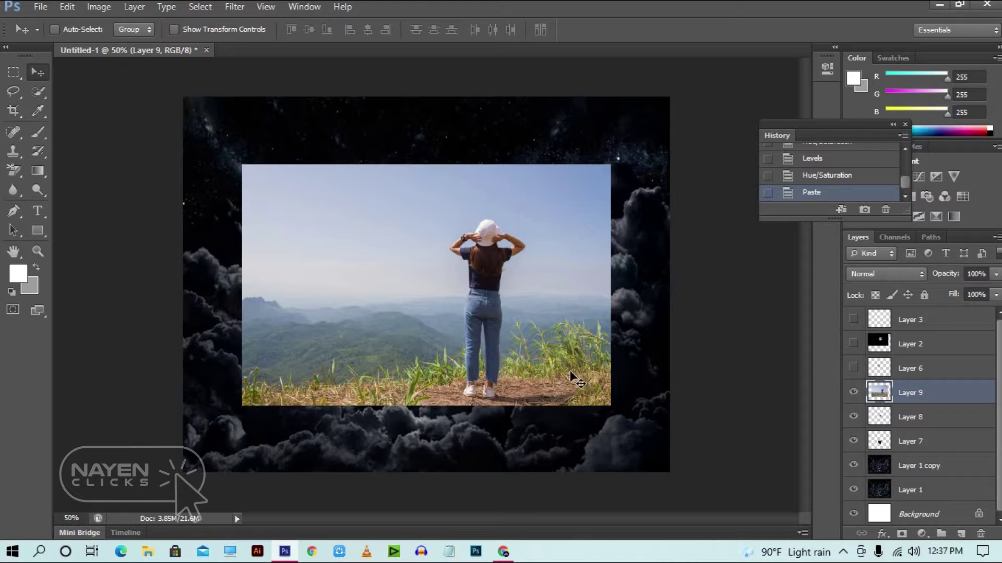
Select the woman in the pasted photo from hat to shoes with the Quick Selection tool at brush size 10
key(ctrl+plus)
key(ctrl+plus)
key(ctrl+plus)
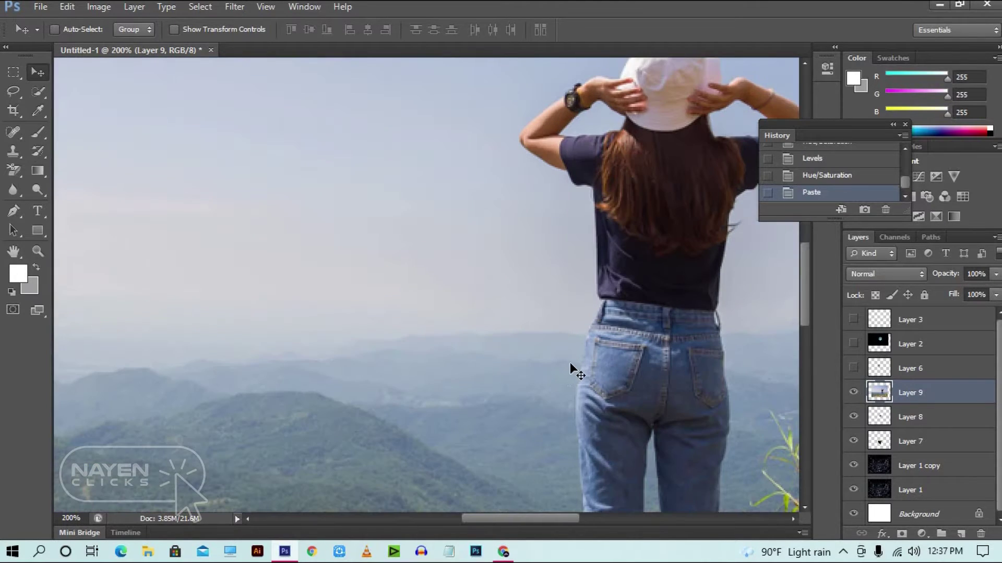
drag(563, 363, 367, 330)
key(ctrl+minus)
key(ctrl+minus)
key(ctrl+plus)
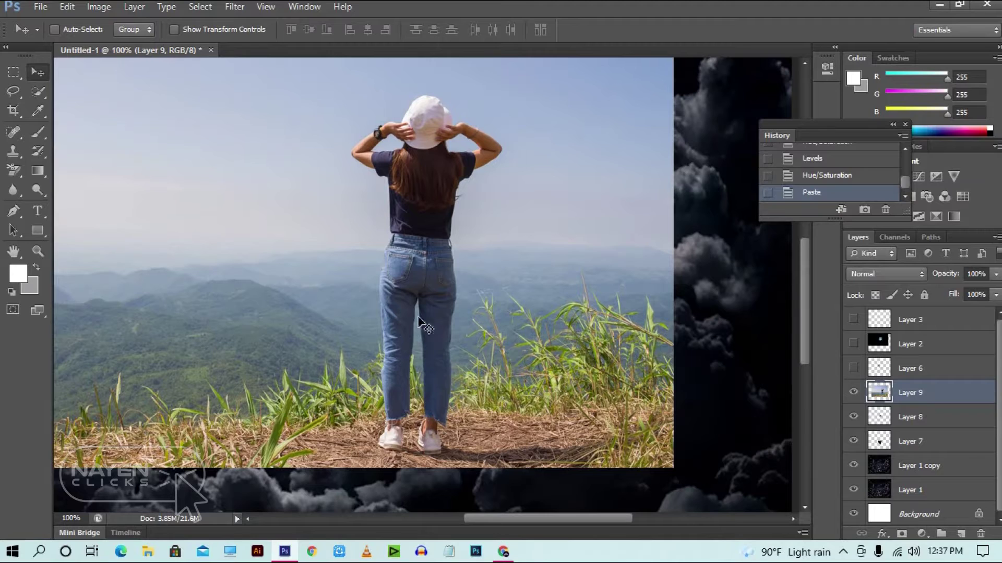
key(w)
mouse_move(417, 105)
mouse_down()
mouse_move(453, 147)
mouse_move(426, 209)
mouse_move(425, 436)
mouse_move(388, 450)
mouse_up()
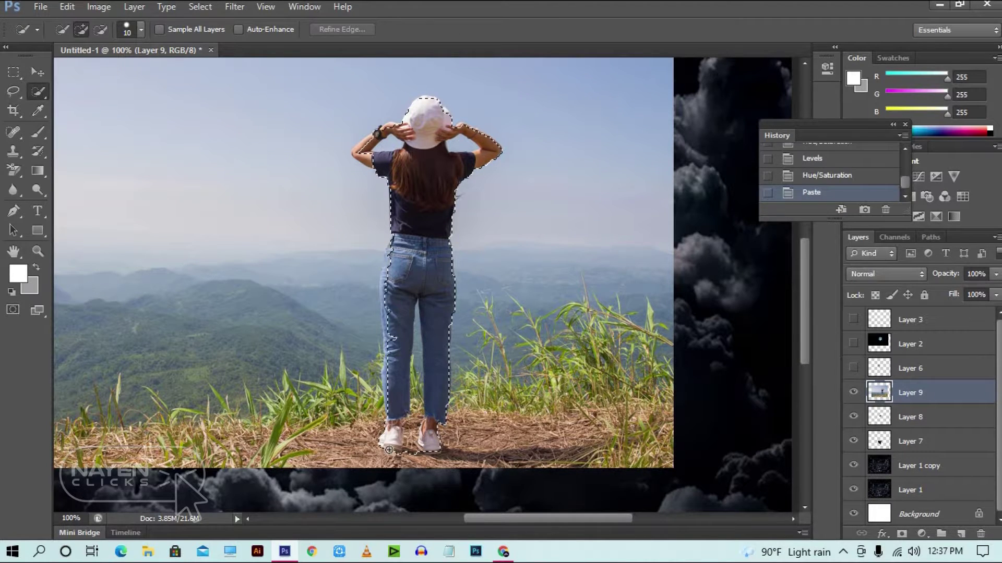
Extend the selection over the woman's legs and arm, and subtract the background beside her hip and between her legs and shoes
mouse_move(391, 342)
mouse_down()
mouse_move(385, 201)
mouse_move(361, 149)
mouse_move(373, 136)
mouse_up()
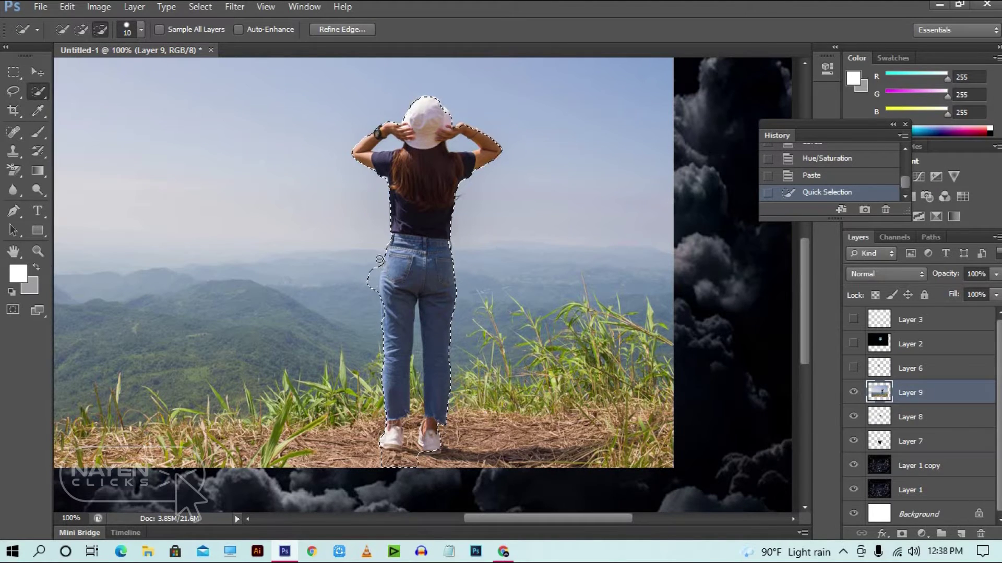
drag(416, 308, 415, 354)
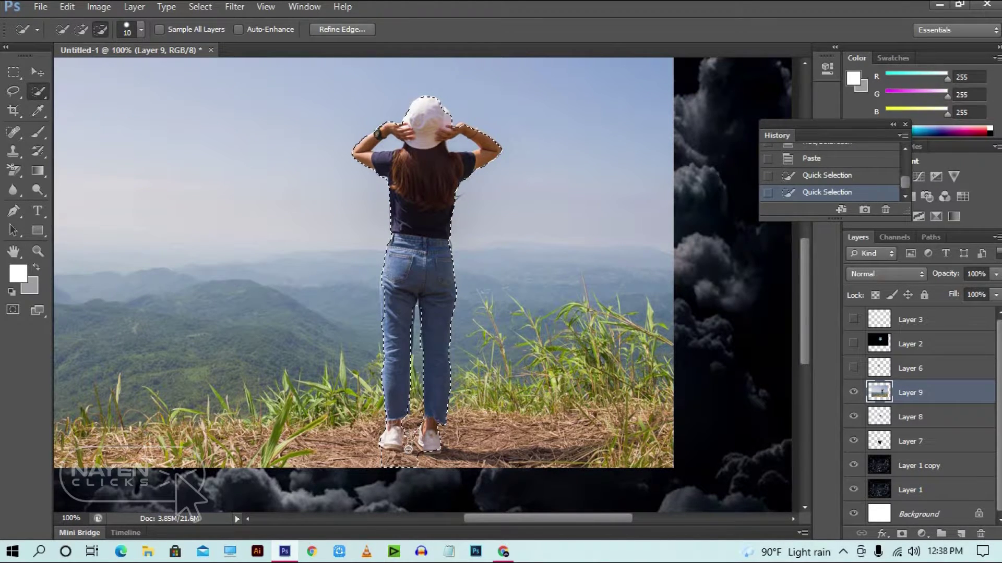
drag(409, 449, 428, 434)
Refine the selection along the woman's inner legs, jeans and shoes with a size 4 Quick Selection brush
scroll(425, 419, down, 5)
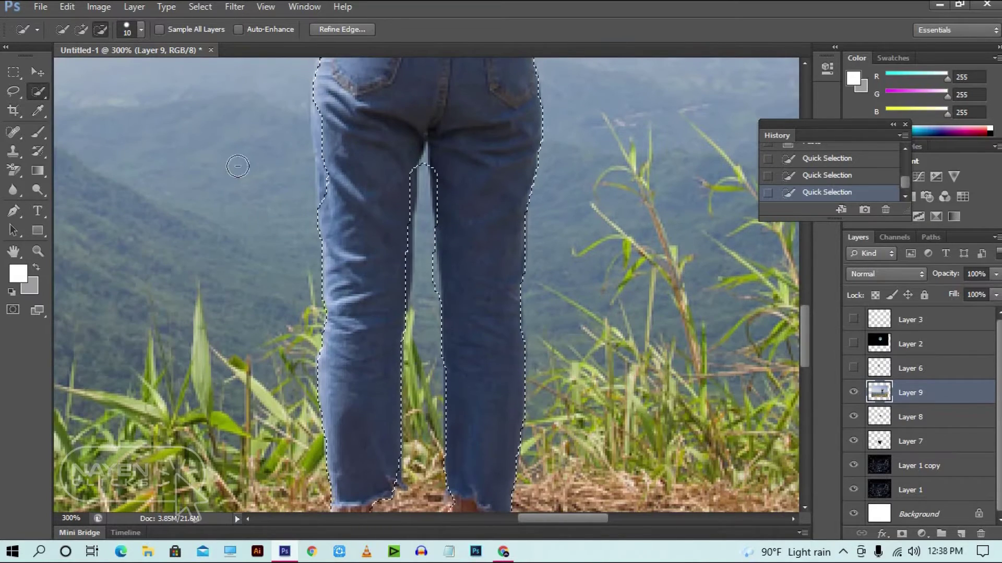
click(141, 30)
drag(65, 72, 61, 72)
drag(424, 179, 425, 150)
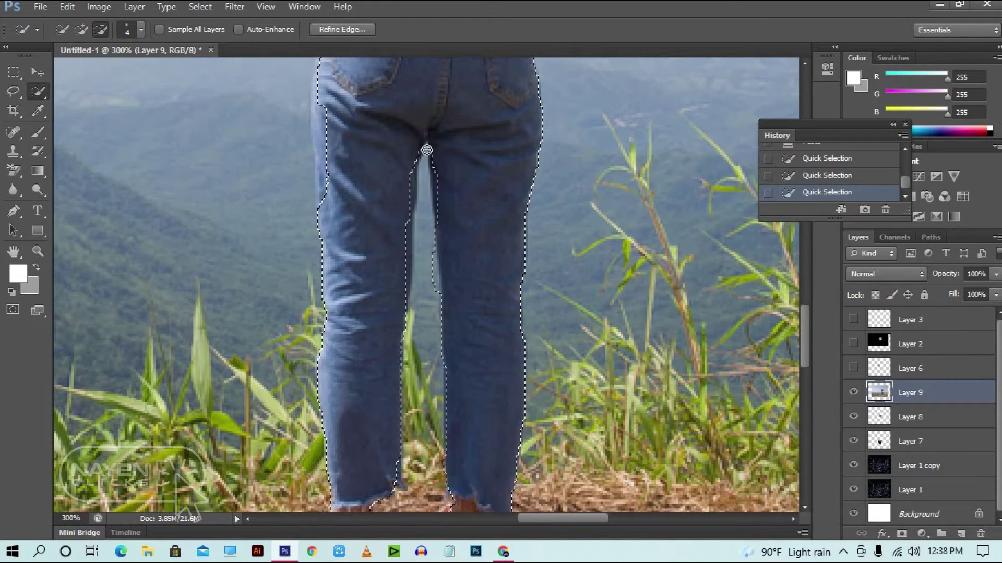
click(83, 32)
mouse_move(409, 189)
mouse_down()
mouse_move(404, 292)
mouse_move(438, 313)
mouse_move(434, 243)
mouse_up()
click(101, 29)
drag(518, 390, 542, 146)
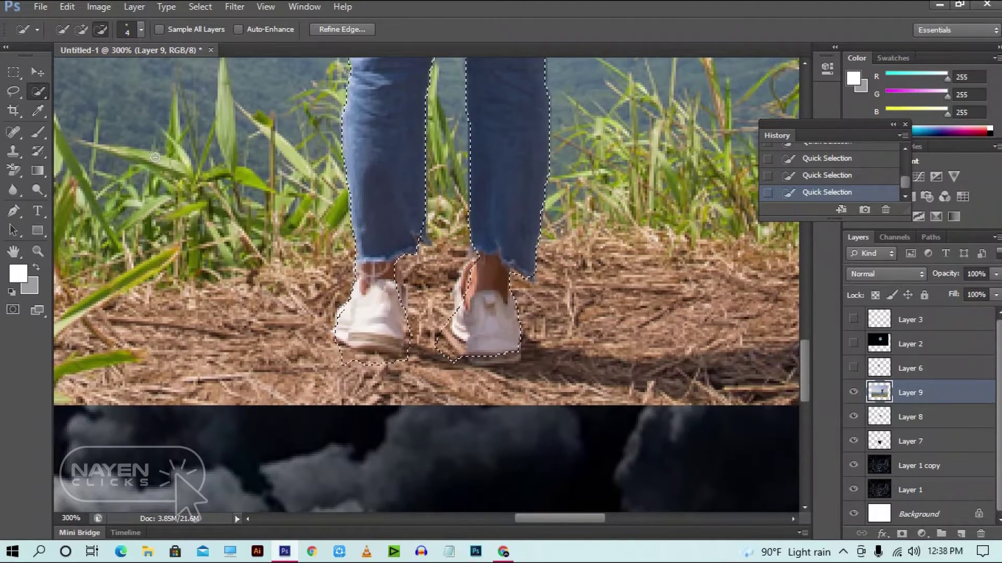
click(82, 30)
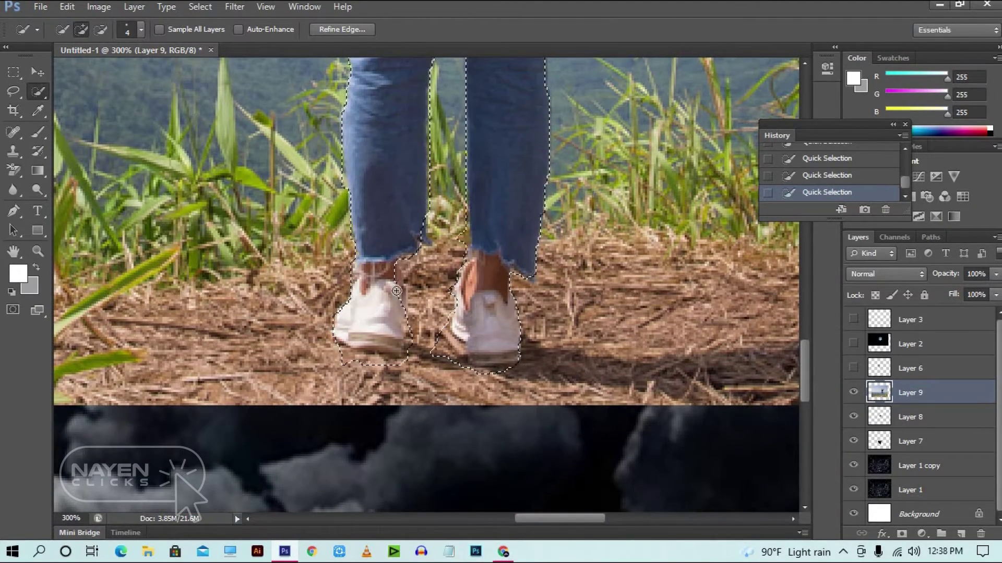
Correct the selection outline around the woman's shirt, raised arms and white hat
scroll(417, 246, up, 10)
scroll(387, 260, up, 3)
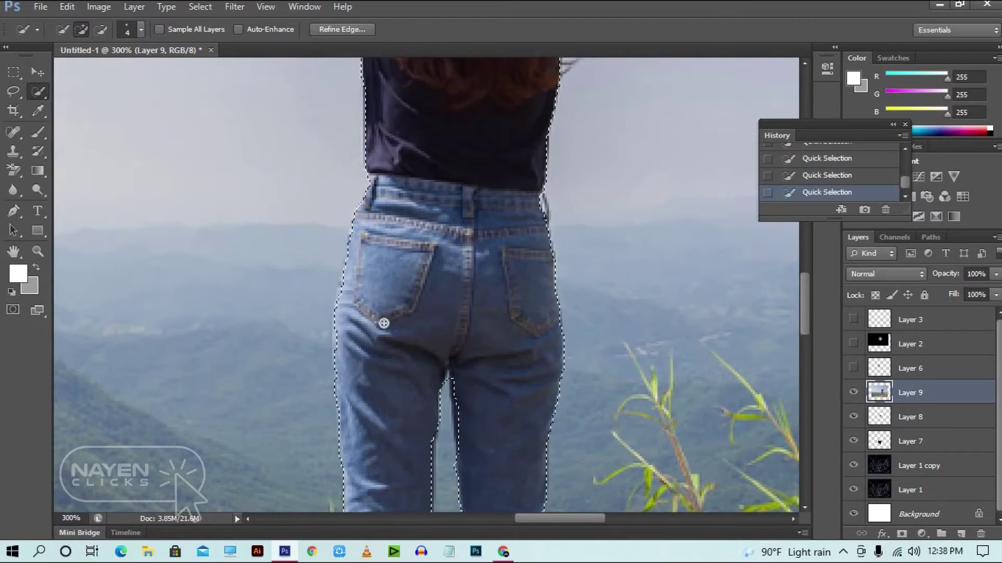
scroll(384, 324, up, 5)
key(alt)
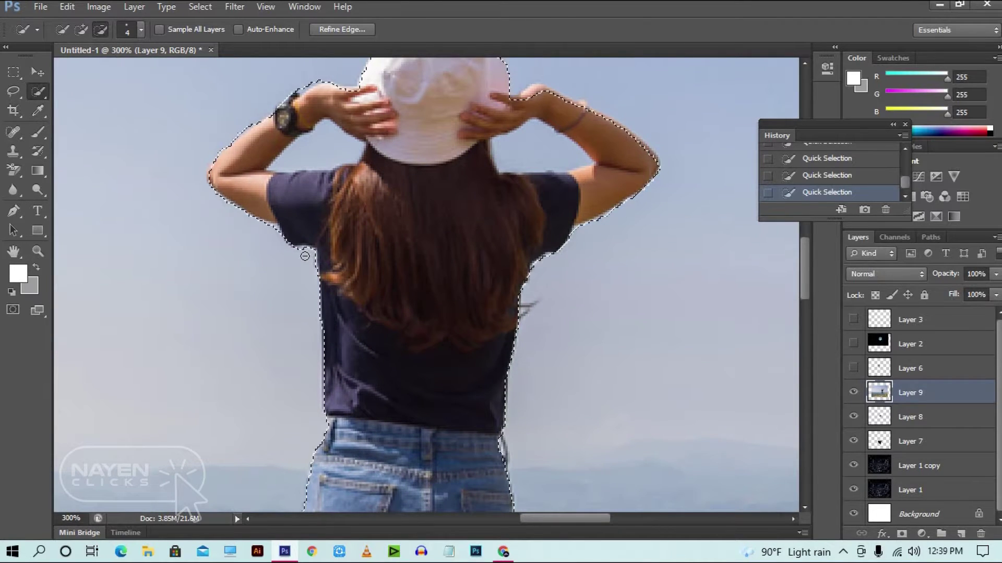
scroll(543, 261, up, 3)
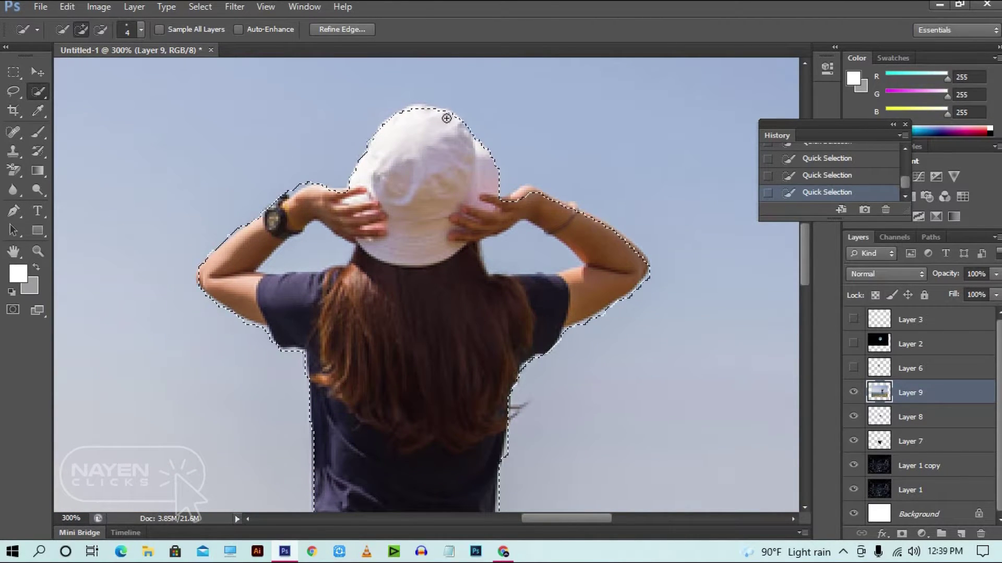
key(alt)
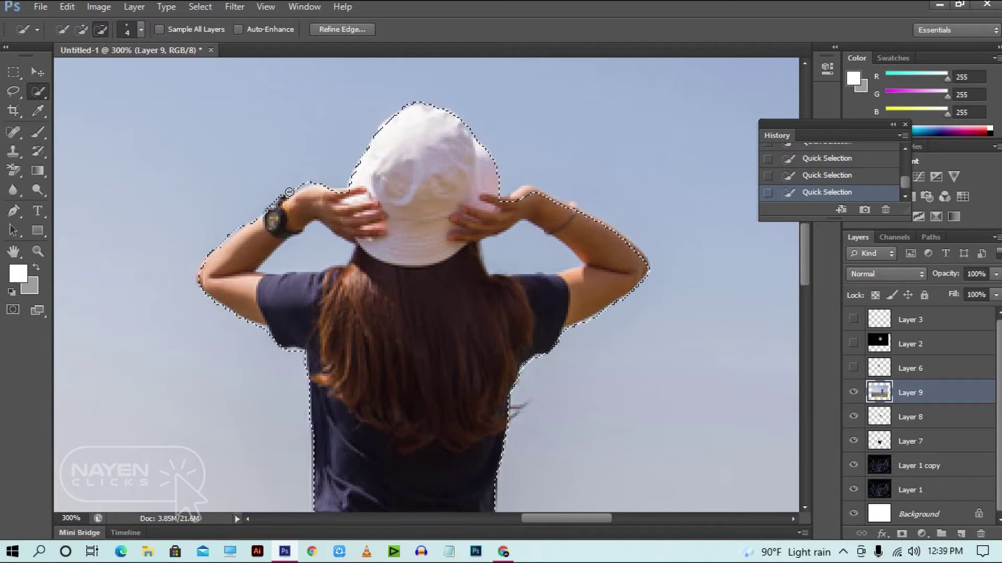
Subtract the sky enclosed between the woman's arms and head from the selection, keeping her shoulders and sleeves selected
click(79, 29)
key(alt)
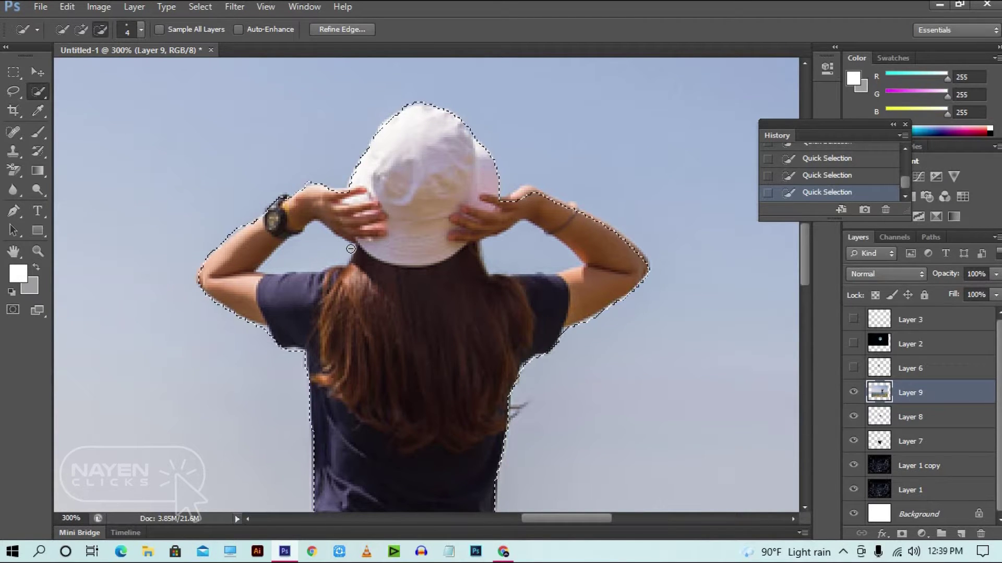
alt+click(315, 229)
mouse_move(575, 265)
mouse_down()
mouse_move(513, 258)
mouse_move(510, 235)
mouse_up()
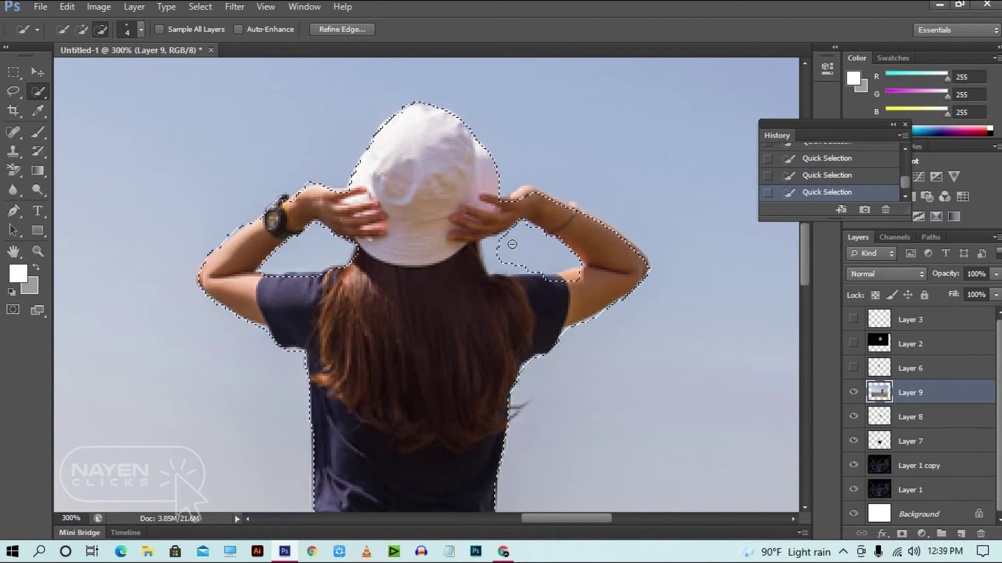
click(81, 29)
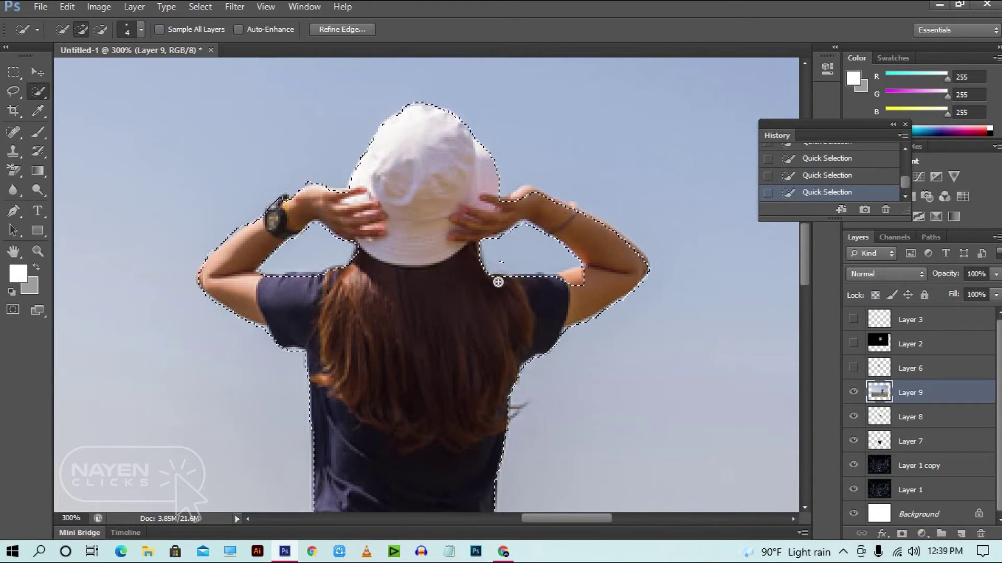
drag(498, 280, 583, 273)
click(101, 30)
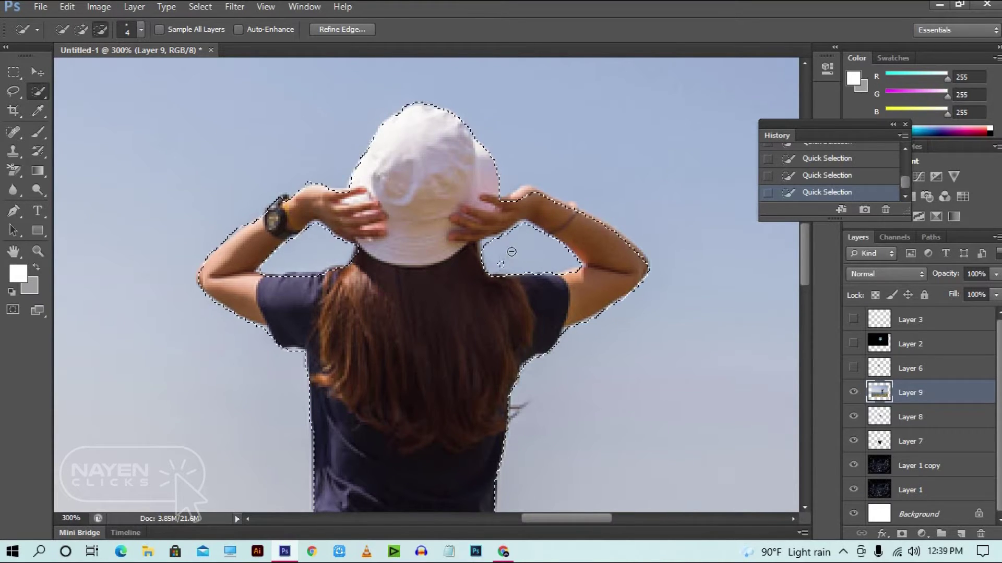
click(502, 263)
drag(499, 475, 497, 357)
scroll(500, 334, down, 15)
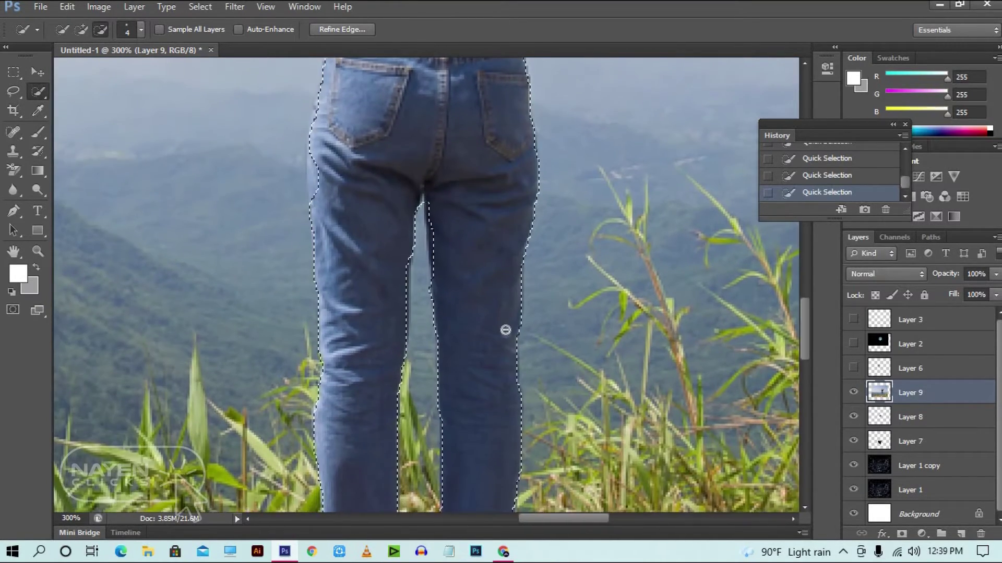
Apply Refine Edge to the woman's outline with the output set to Selection
right_click(469, 224)
click(519, 282)
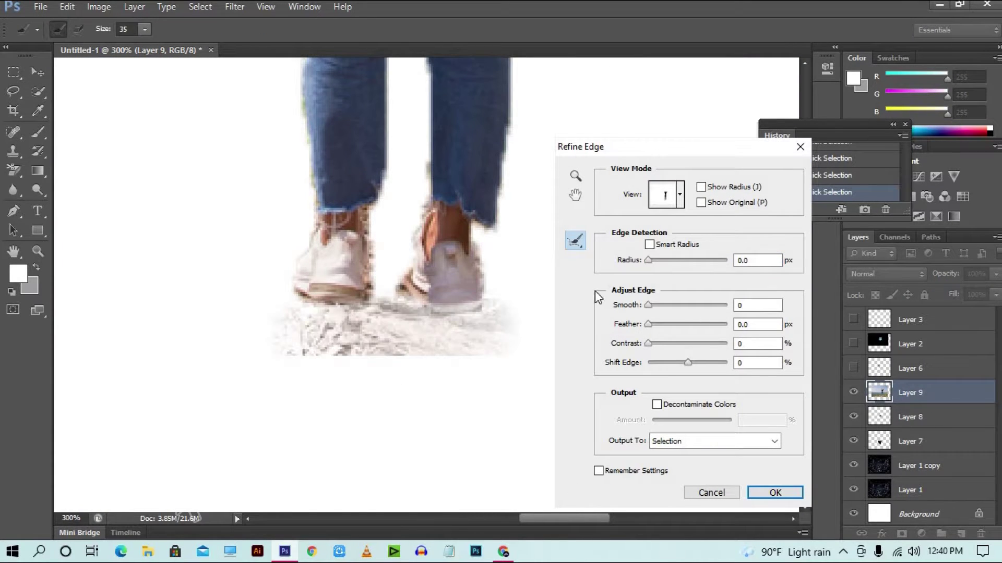
scroll(417, 224, up, 8)
scroll(412, 276, up, 8)
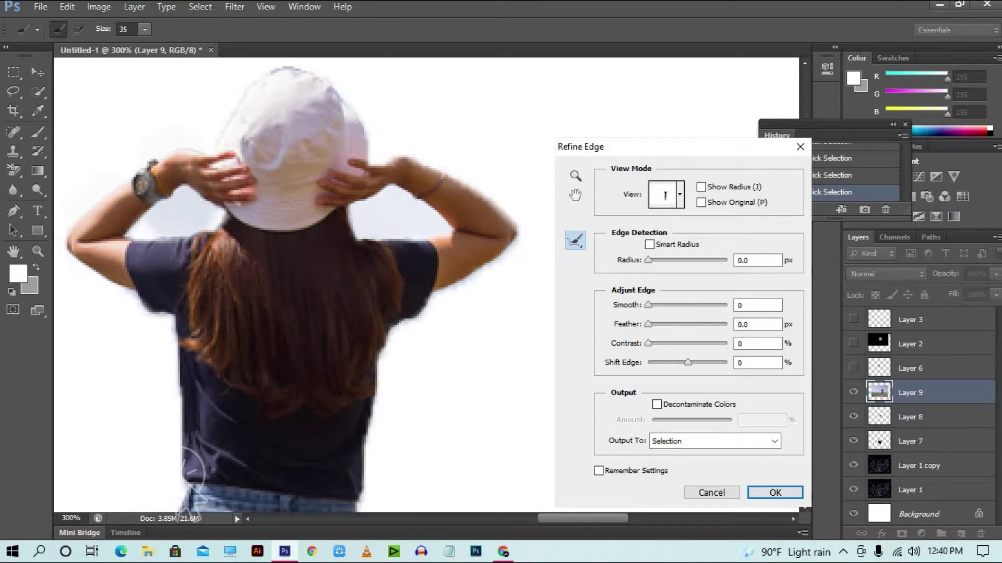
scroll(519, 190, down, 5)
click(775, 493)
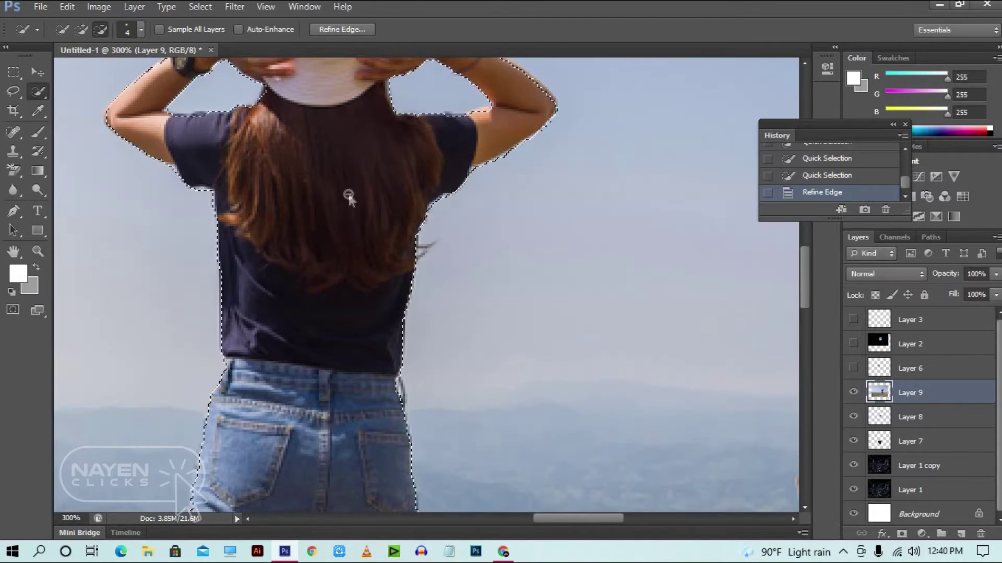
Cut the selected woman to a new layer and delete the leftover photo background on Layer 9
right_click(349, 195)
click(399, 328)
click(928, 425)
key(Delete)
key(ctrl+minus)
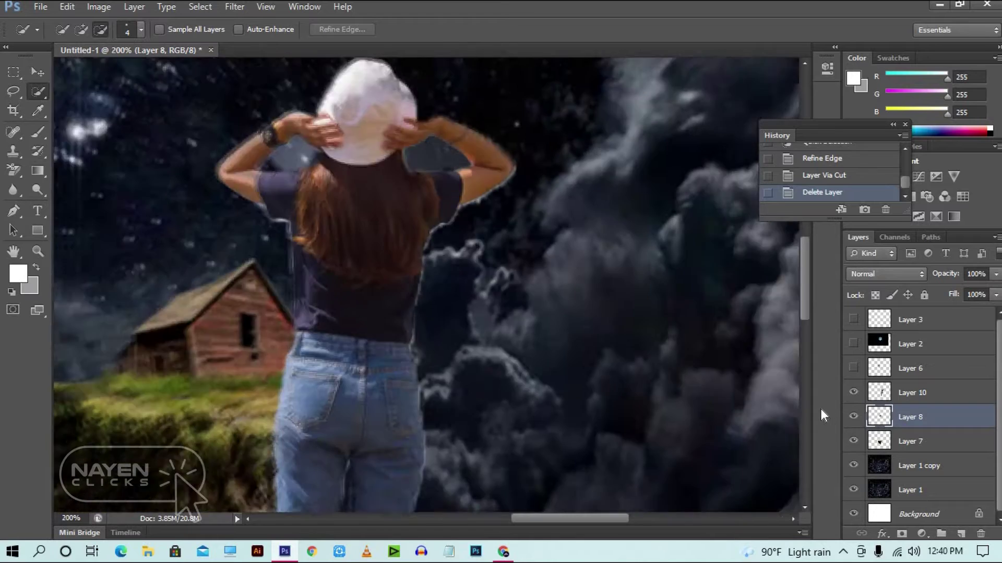
key(ctrl+plus)
key(i)
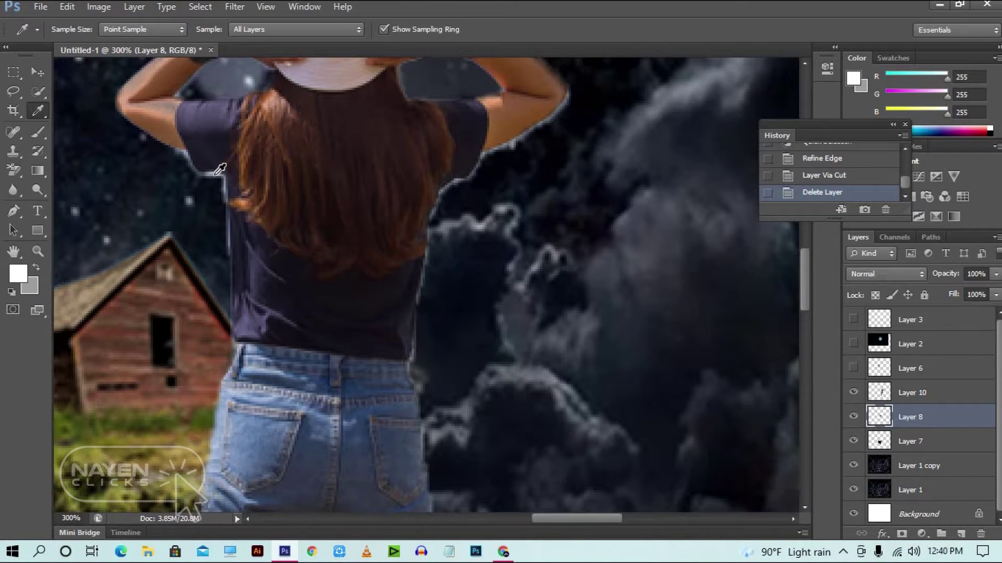
click(216, 174)
click(14, 170)
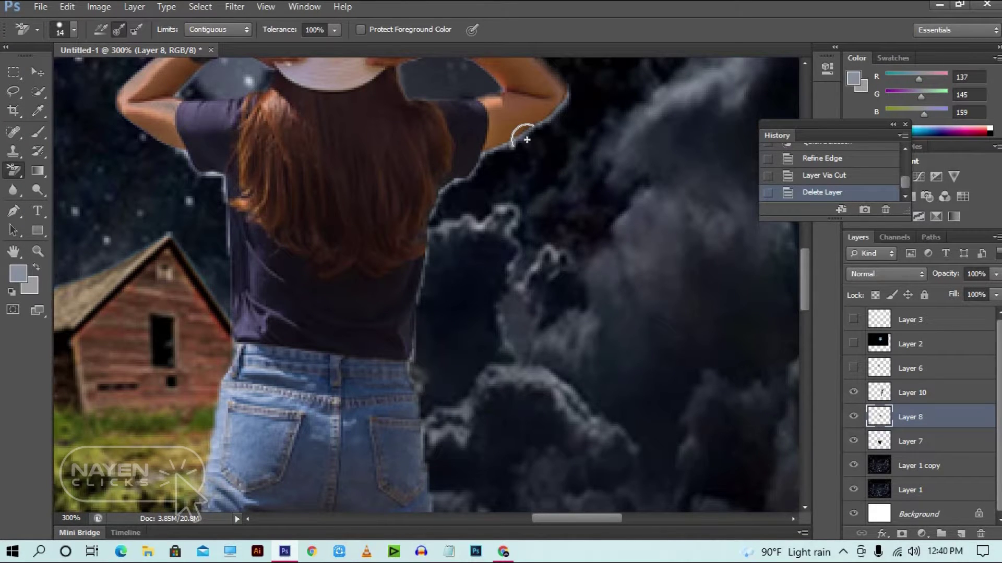
click(492, 159)
click(852, 417)
click(852, 417)
key(ctrl+alt+z)
click(492, 152)
key(ctrl+z)
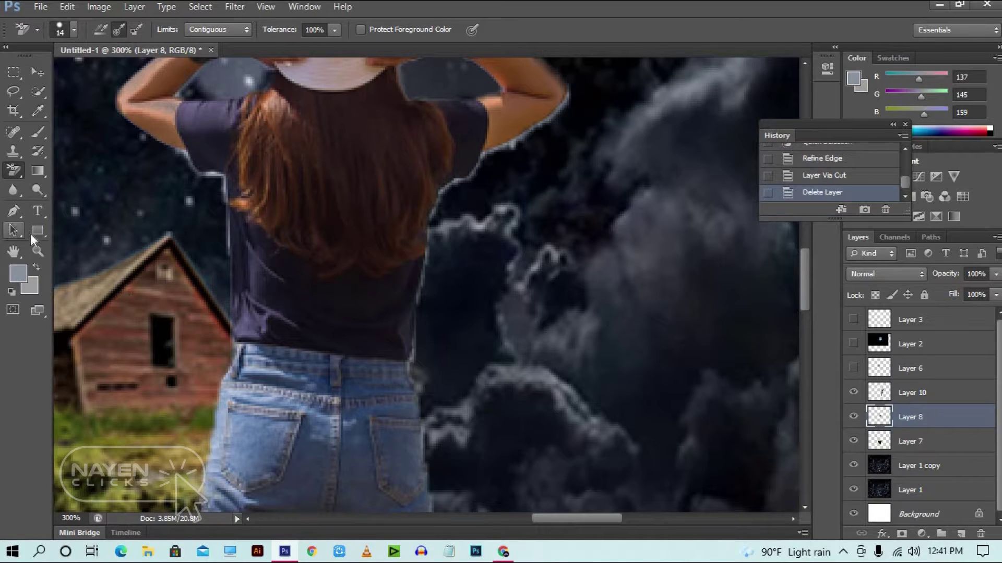
click(36, 268)
click(464, 175)
key(ctrl+z)
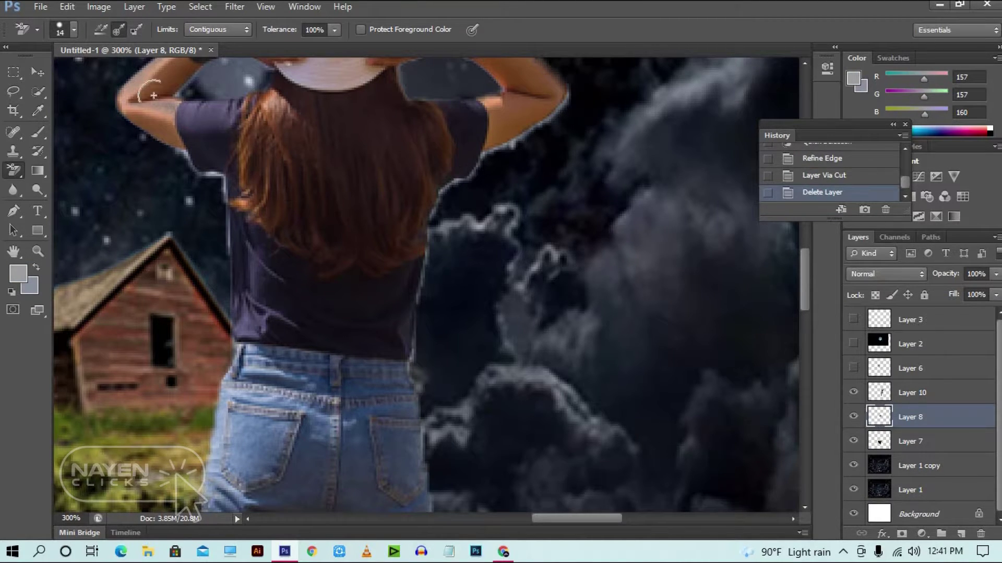
Try to erase the pale fringe beside the woman's right arm on Layer 8 with the Background Eraser, using a sampled edge colour
key(i)
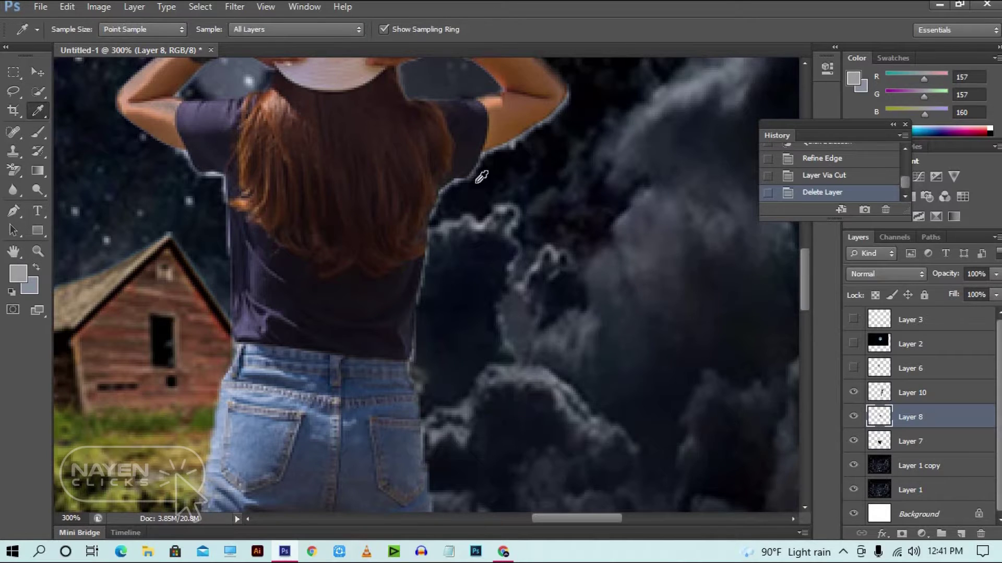
click(516, 138)
click(38, 136)
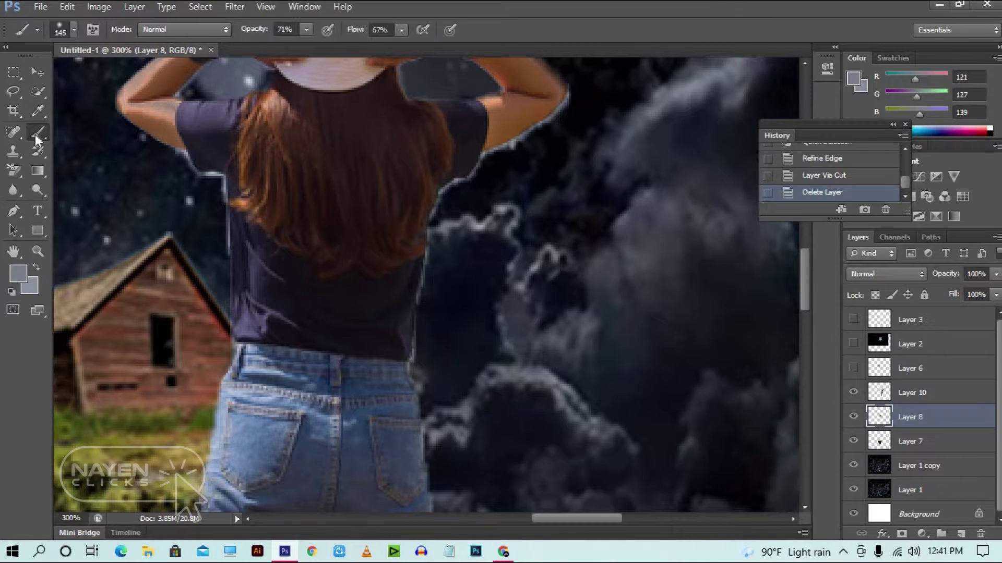
click(14, 171)
drag(488, 160, 542, 194)
click(853, 417)
click(853, 417)
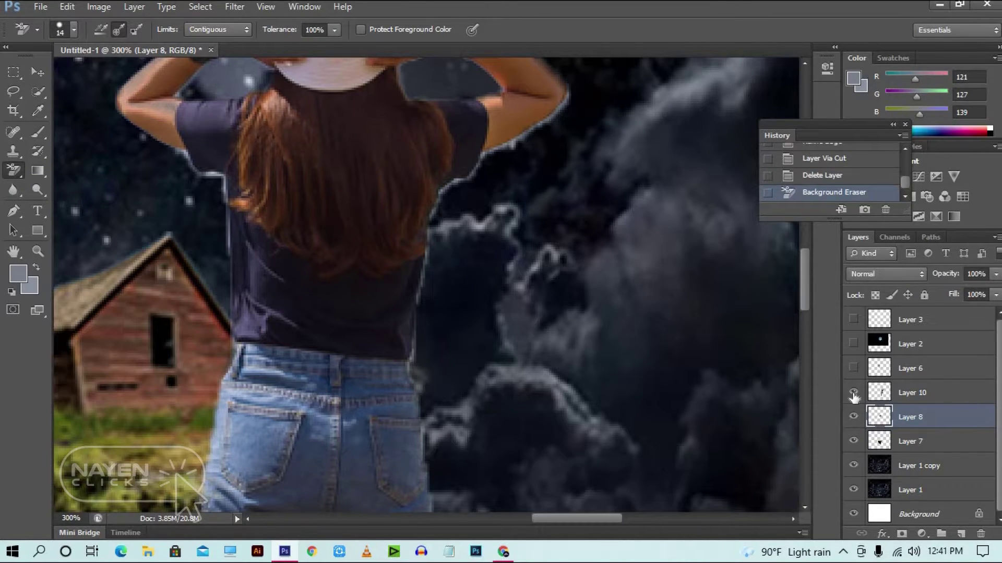
Make the woman's Layer 10 active and sample the pale fringe colour under her right arm for the Background Eraser
click(853, 392)
click(854, 392)
click(913, 393)
mouse_move(562, 112)
mouse_down()
mouse_move(507, 153)
mouse_move(562, 102)
mouse_up()
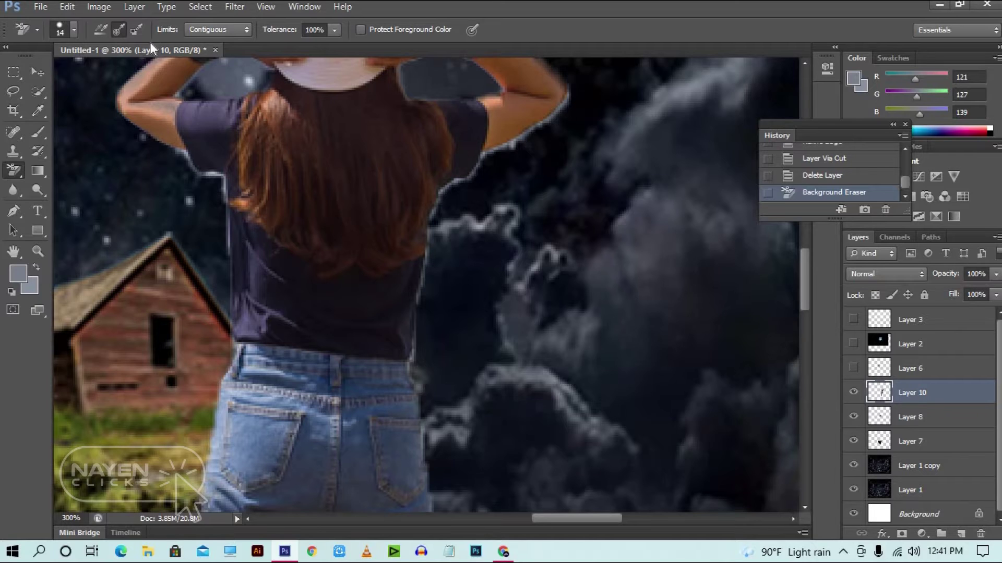
click(39, 112)
click(510, 147)
click(17, 172)
Erase the pale fringe along the woman's right arm, sleeve and side with the Background Eraser at brush size 8
scroll(532, 230, up, 2)
drag(535, 131, 462, 251)
right_click(487, 249)
drag(509, 284, 504, 284)
mouse_move(514, 146)
mouse_down()
mouse_move(487, 190)
mouse_move(353, 277)
mouse_move(285, 406)
mouse_move(269, 473)
mouse_up()
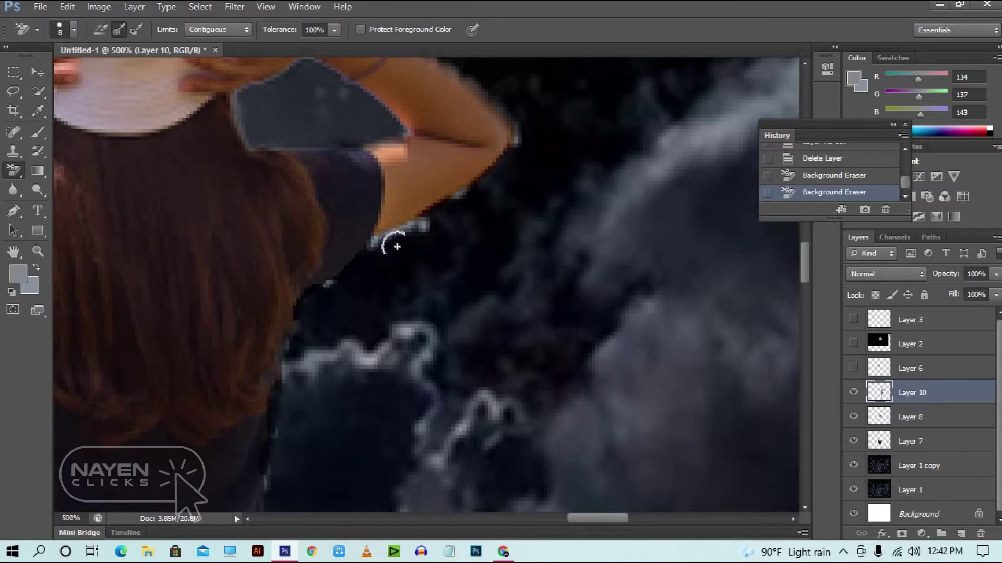
drag(398, 246, 449, 215)
Erase the fringe along the woman's left arm and sleeve with the Background Eraser
mouse_move(364, 132)
mouse_down()
mouse_move(617, 298)
mouse_move(627, 282)
mouse_up()
mouse_move(240, 249)
mouse_down()
mouse_move(209, 261)
mouse_move(224, 242)
mouse_move(285, 268)
mouse_move(225, 294)
mouse_move(184, 269)
mouse_up()
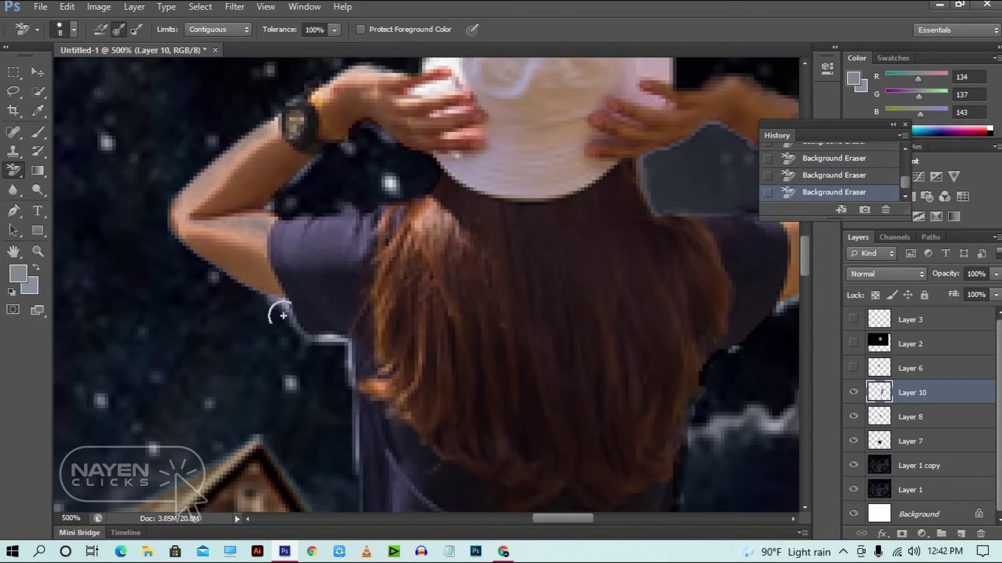
drag(444, 263, 447, 267)
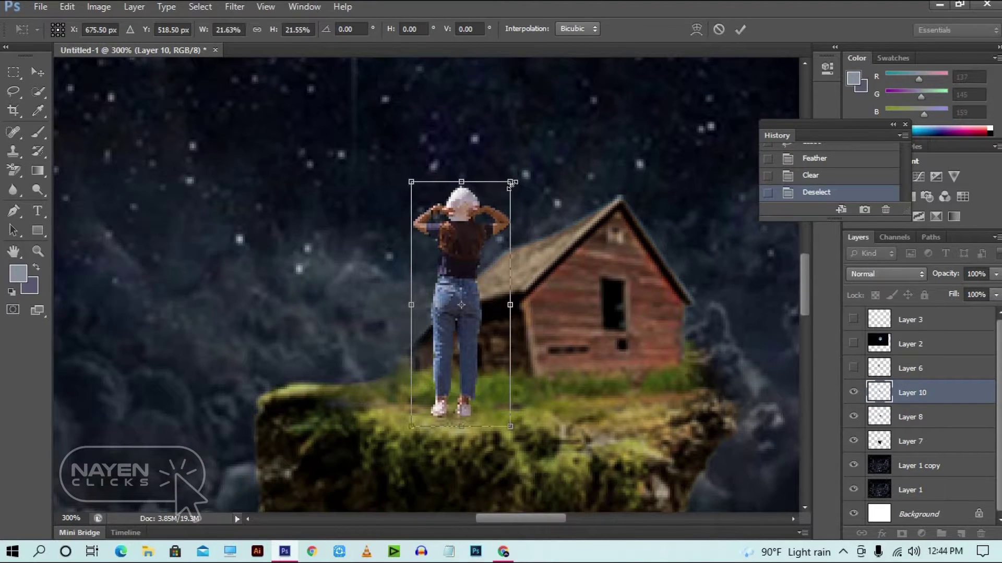
Scale the woman down to about 8.6% and stand her on the rock's grass in front of the barn, applying the transform
drag(510, 183, 481, 257)
drag(471, 291, 468, 353)
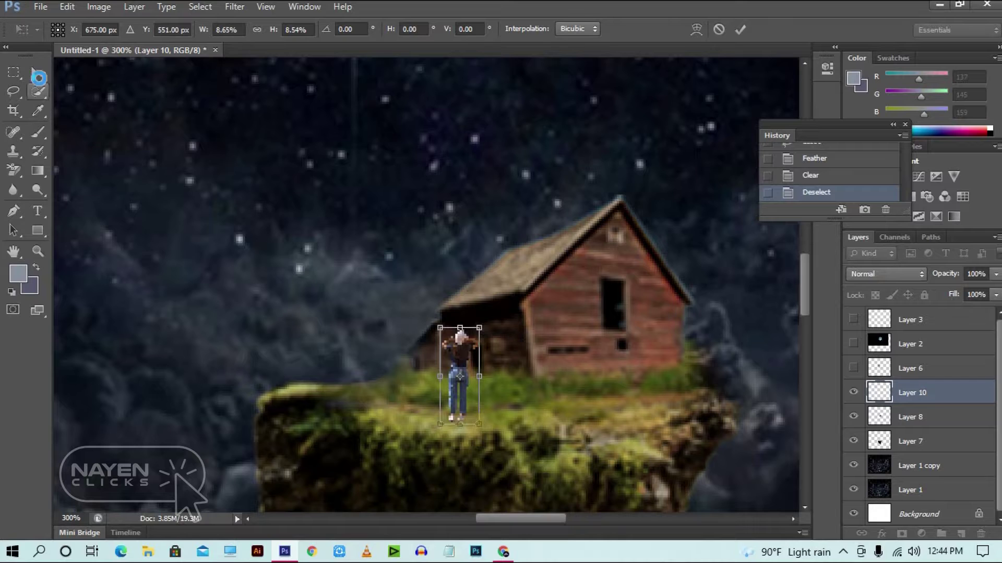
click(37, 71)
click(432, 214)
key(ctrl+minus)
key(ctrl+minus)
key(ctrl+minus)
key(ctrl+minus)
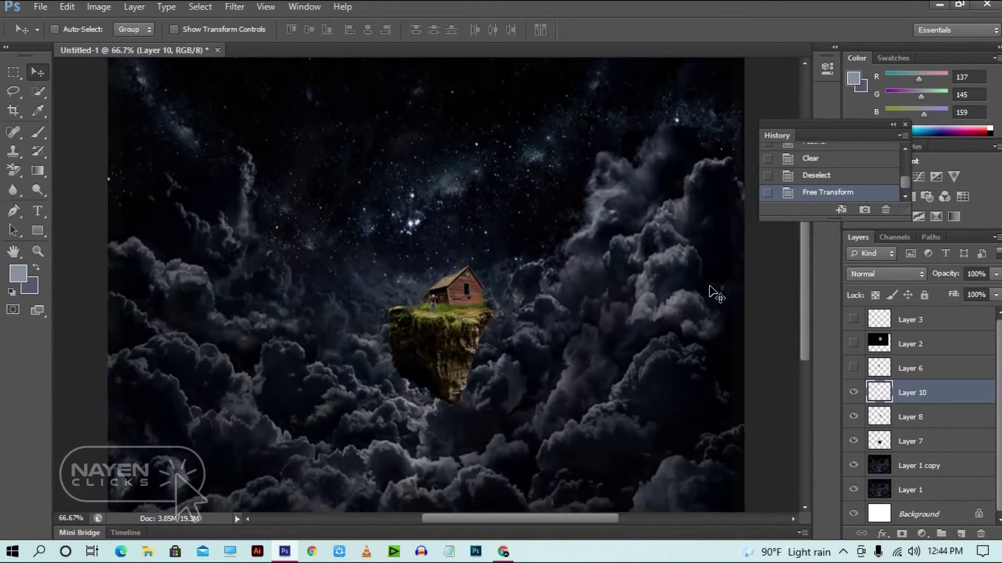
Show the tree on Layer 6 and check what Layers 6 and 8 contain by toggling their visibility
click(853, 369)
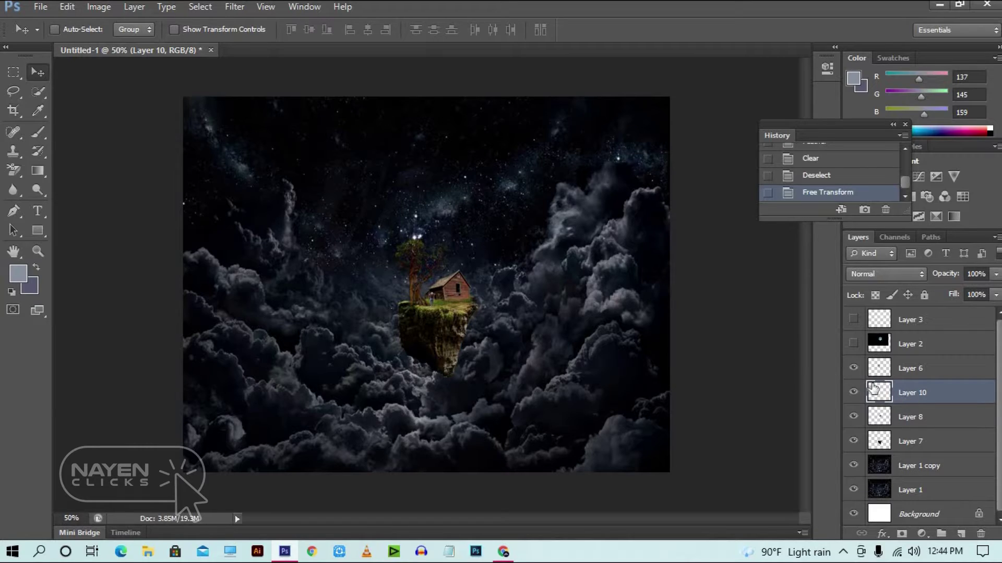
click(853, 368)
click(853, 367)
click(854, 417)
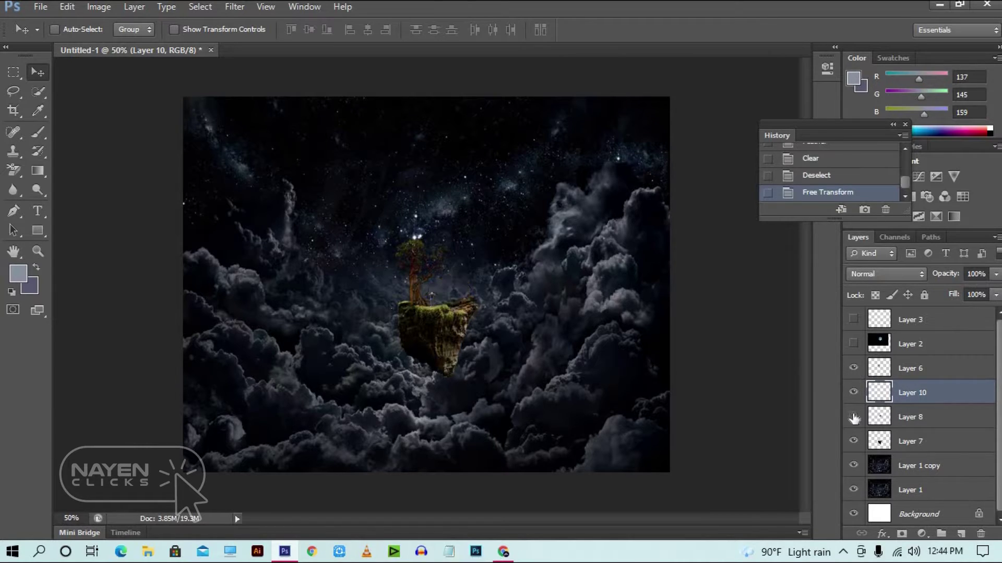
click(854, 417)
Scale Layers 6, 10, 8 and 7 together to about 168% and reposition the floating island group near the canvas centre
click(896, 442)
shift+click(907, 374)
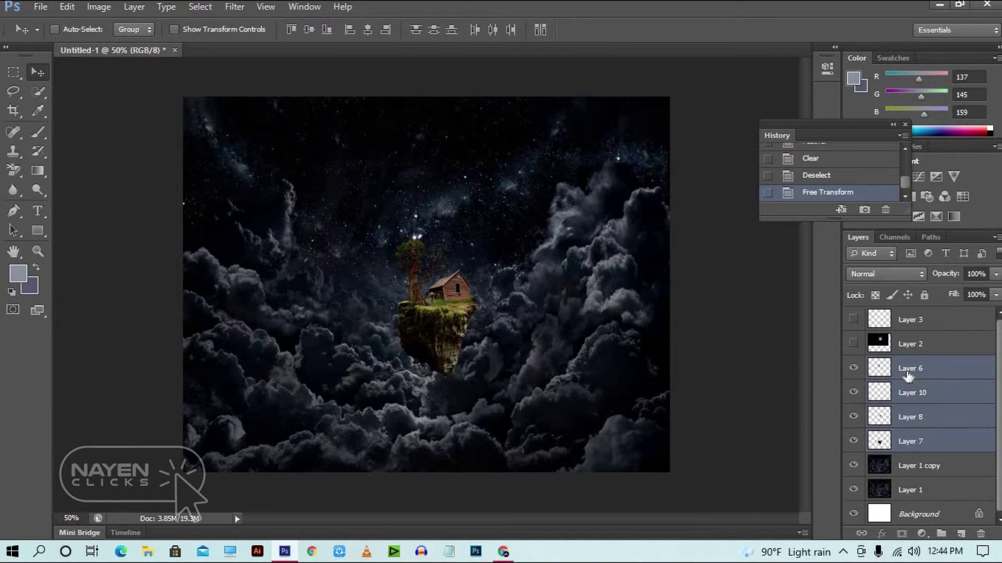
key(ctrl+t)
drag(484, 380, 539, 415)
drag(480, 343, 474, 336)
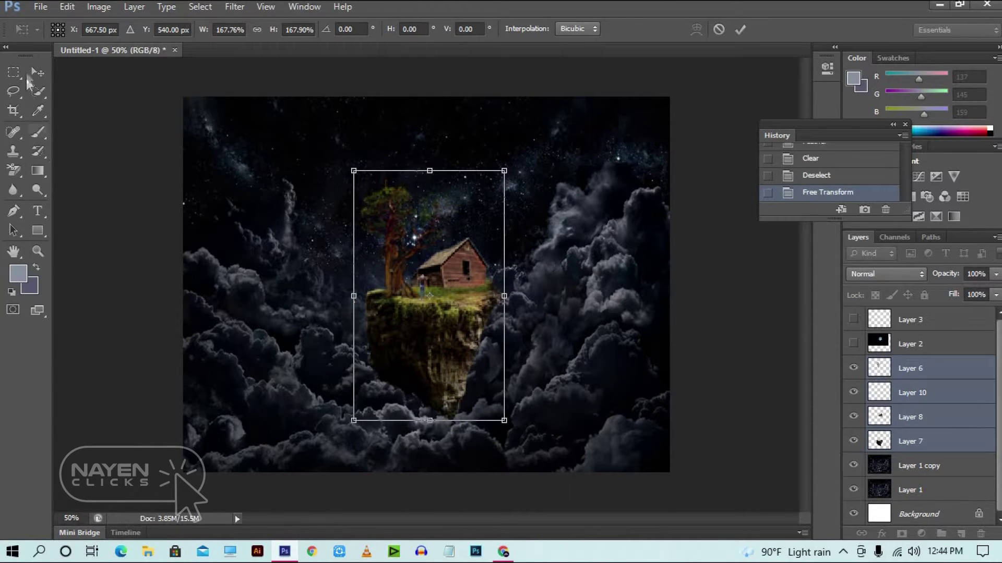
click(36, 73)
click(418, 214)
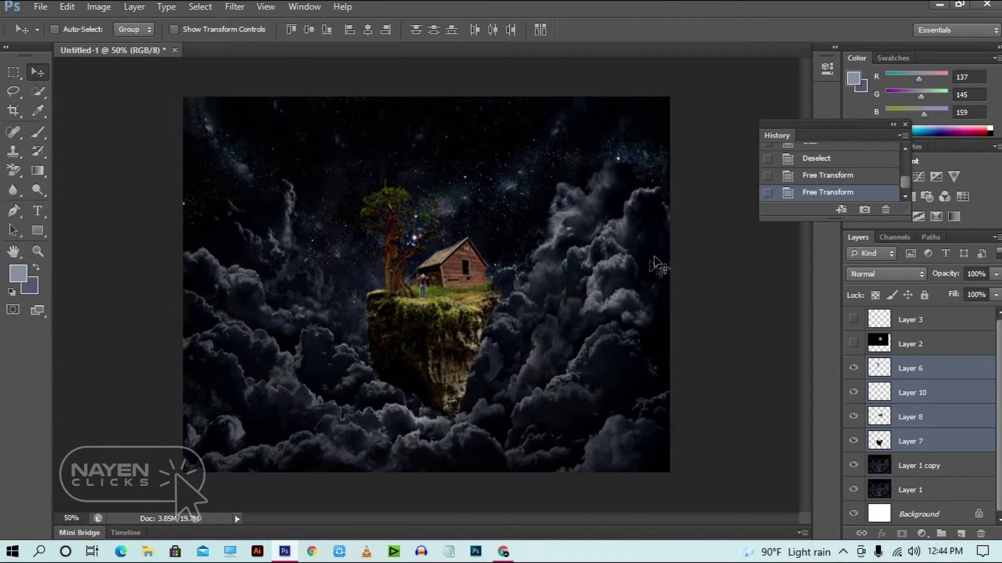
Identify the tree's Layer 6 by toggling its visibility and apply a Free Transform to it
click(882, 370)
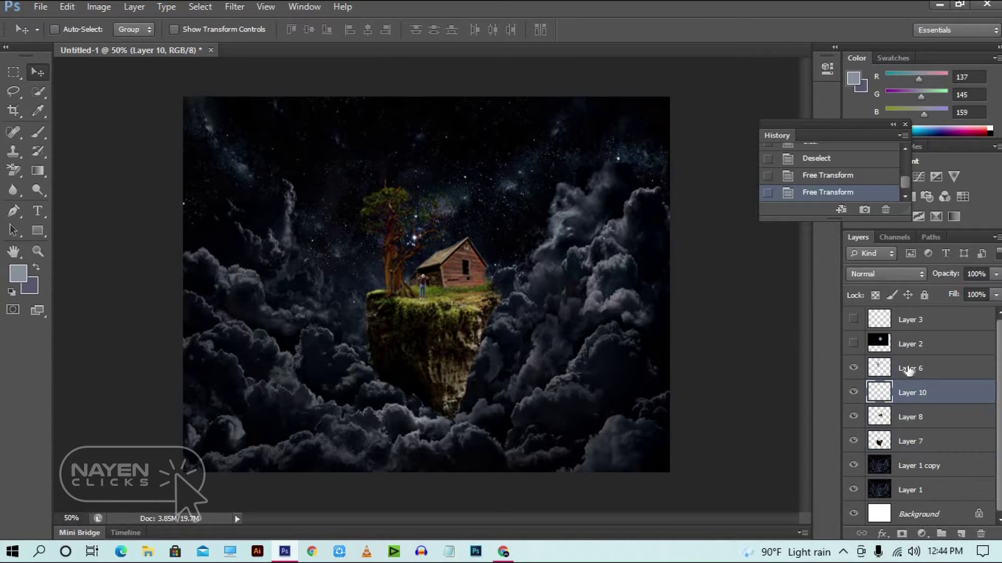
click(854, 369)
click(854, 369)
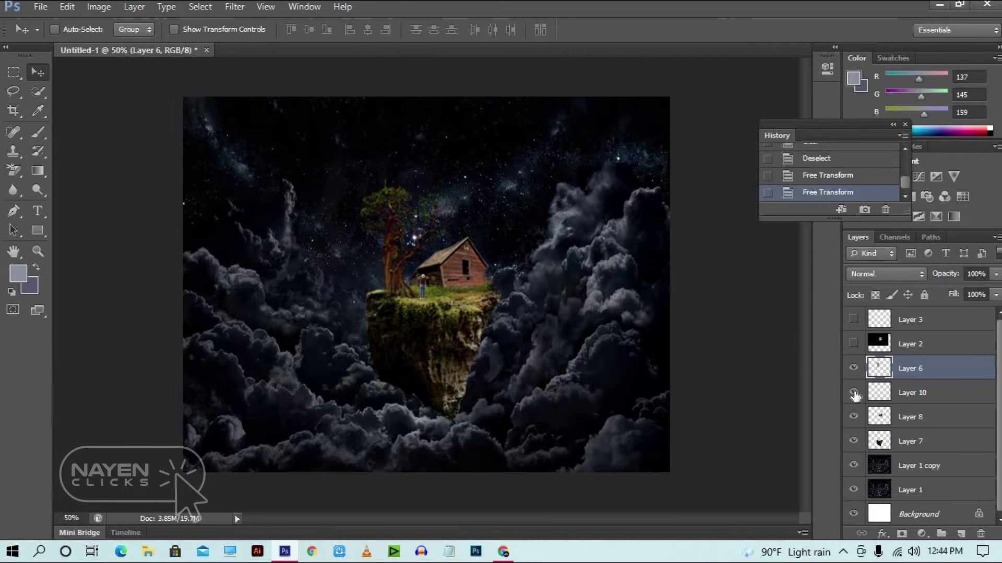
key(ctrl+t)
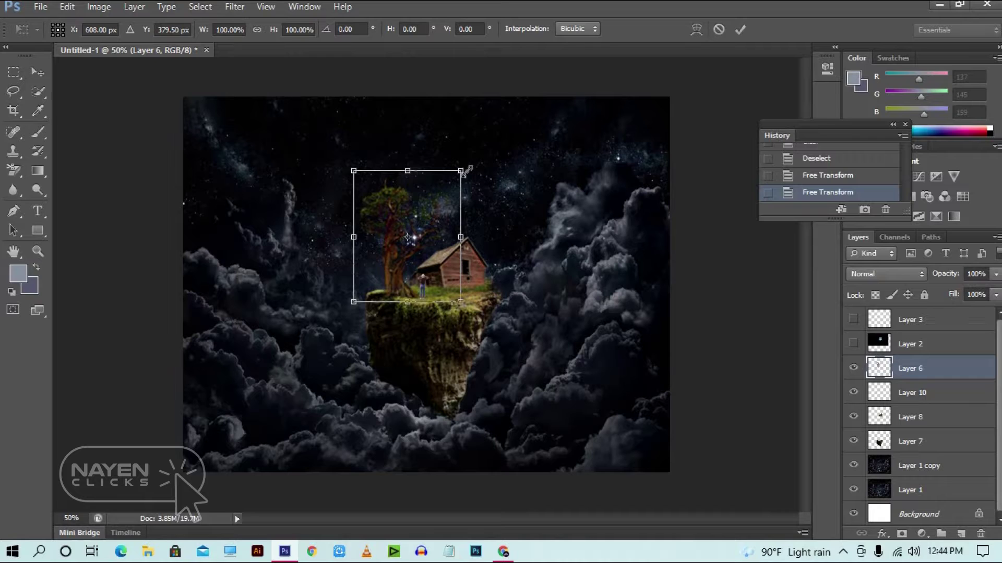
key(Return)
Move the woman on Layer 10 next to the tree trunk and place her layer above the tree's Layer 6
click(867, 397)
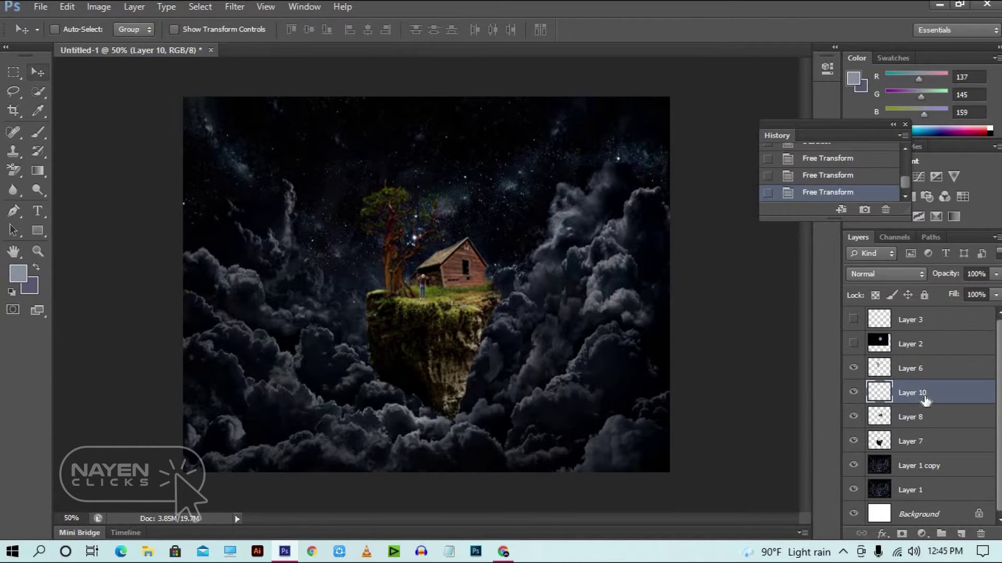
key(ctrl+t)
drag(436, 269, 413, 288)
key(Return)
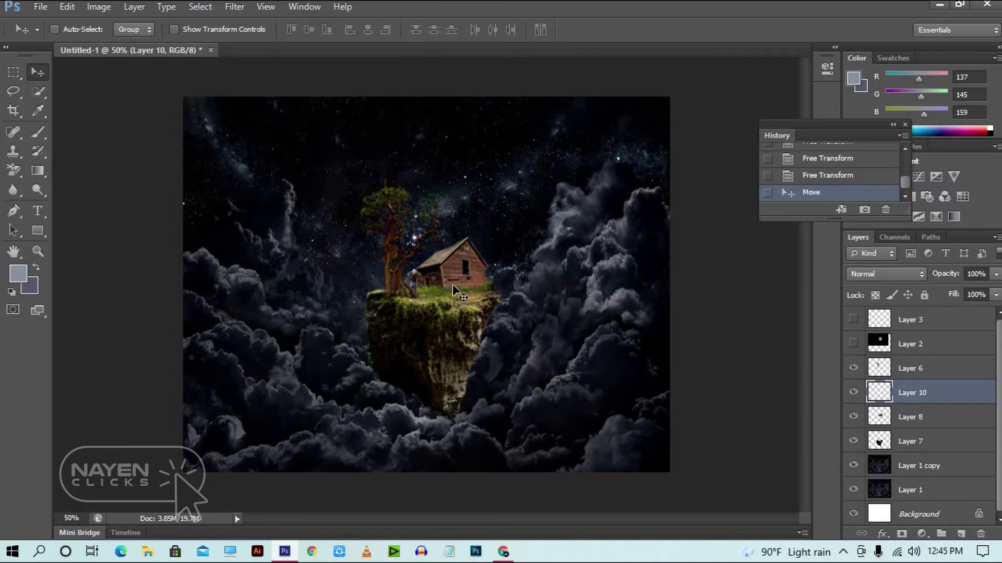
drag(918, 365, 919, 366)
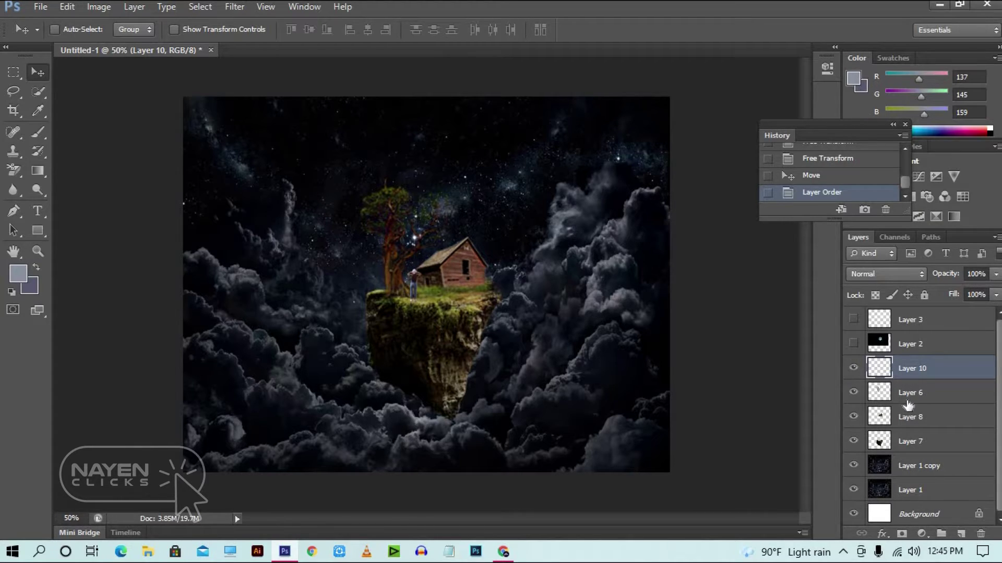
Try to brighten the rock with Dodge tool strokes at Midtones and 50% exposure while Layer 10 is active
click(37, 190)
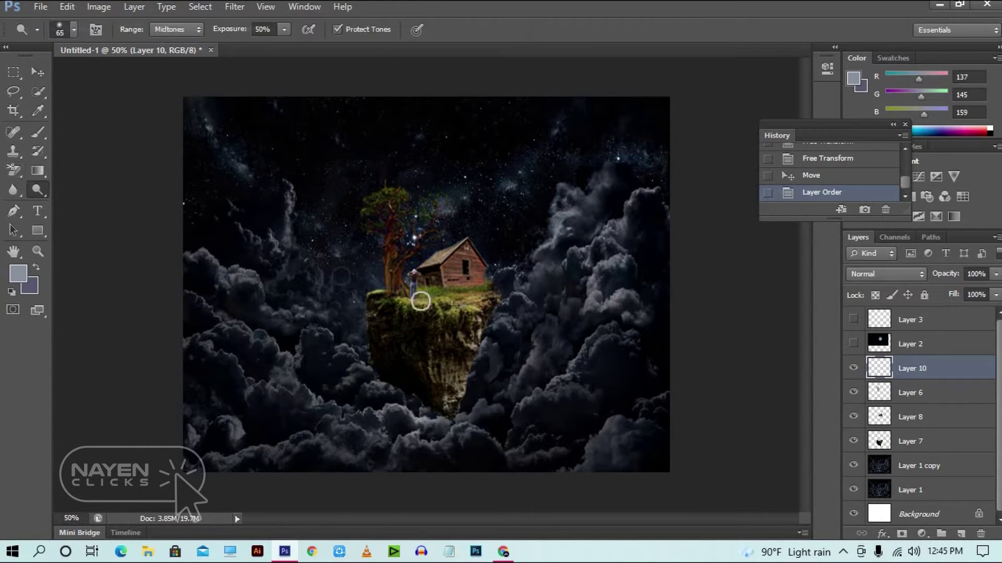
click(444, 364)
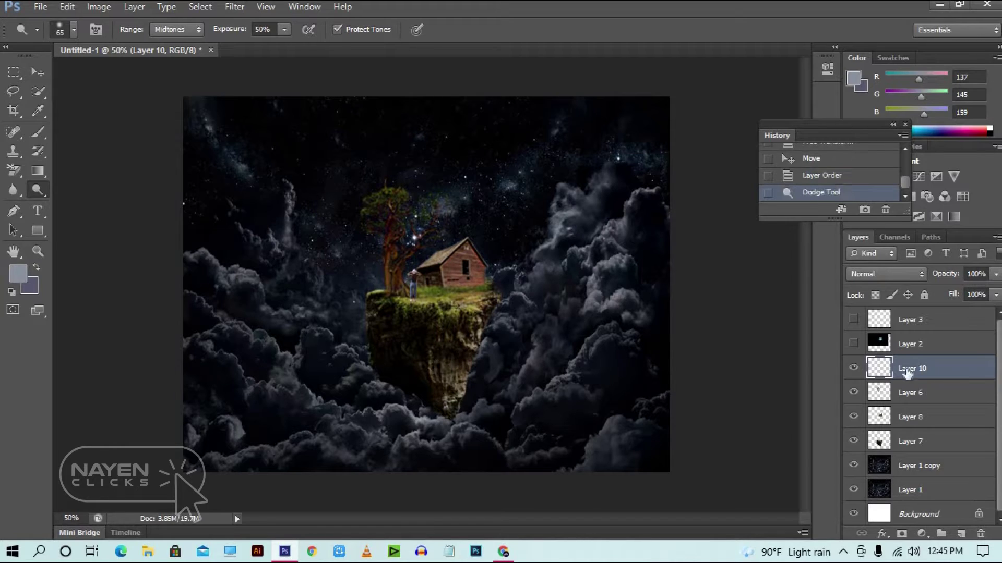
click(855, 420)
click(855, 420)
click(855, 441)
click(854, 441)
click(419, 364)
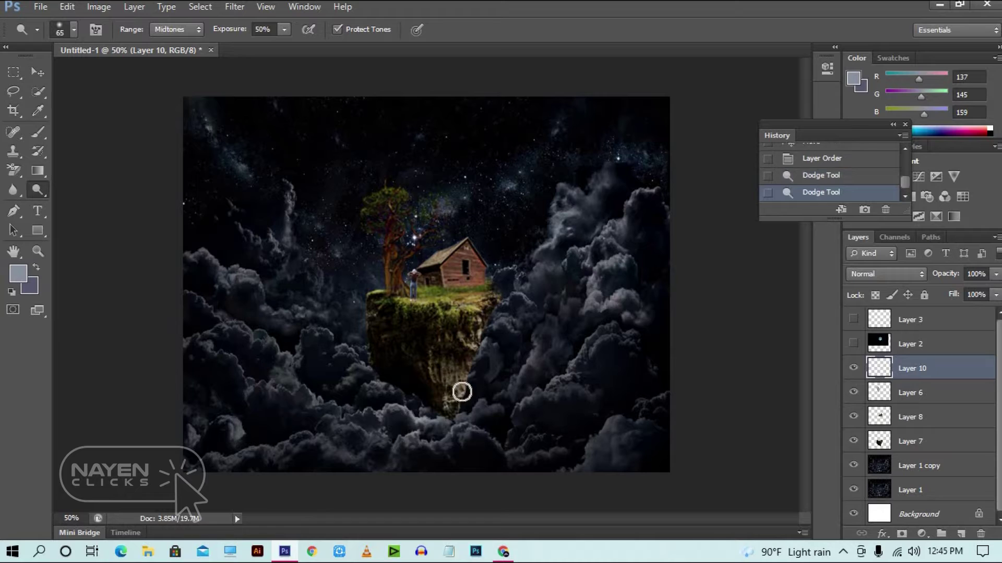
click(462, 392)
Show the moon on Layer 2 and its glow on Layer 3, comparing the image with and without the glow
click(854, 344)
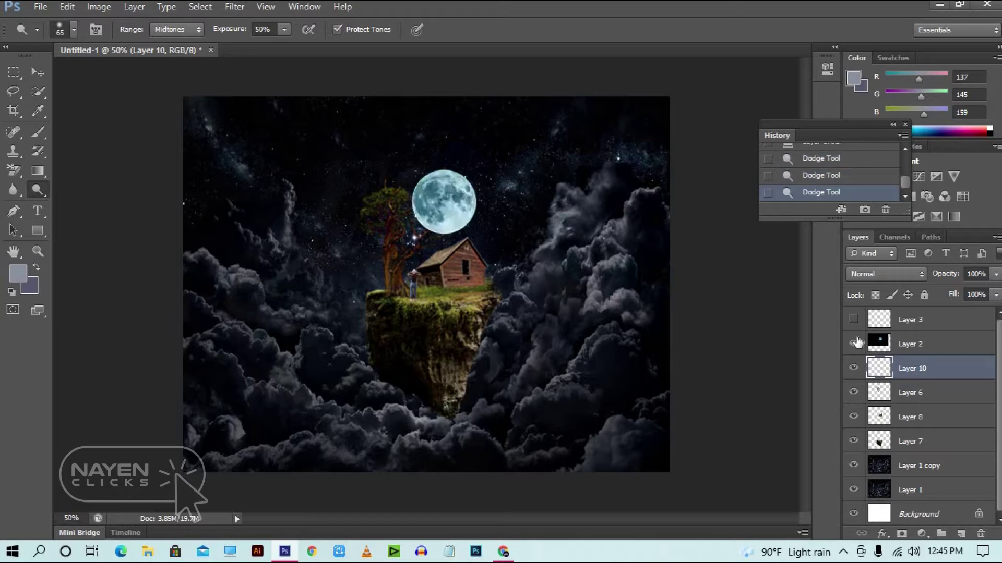
click(852, 321)
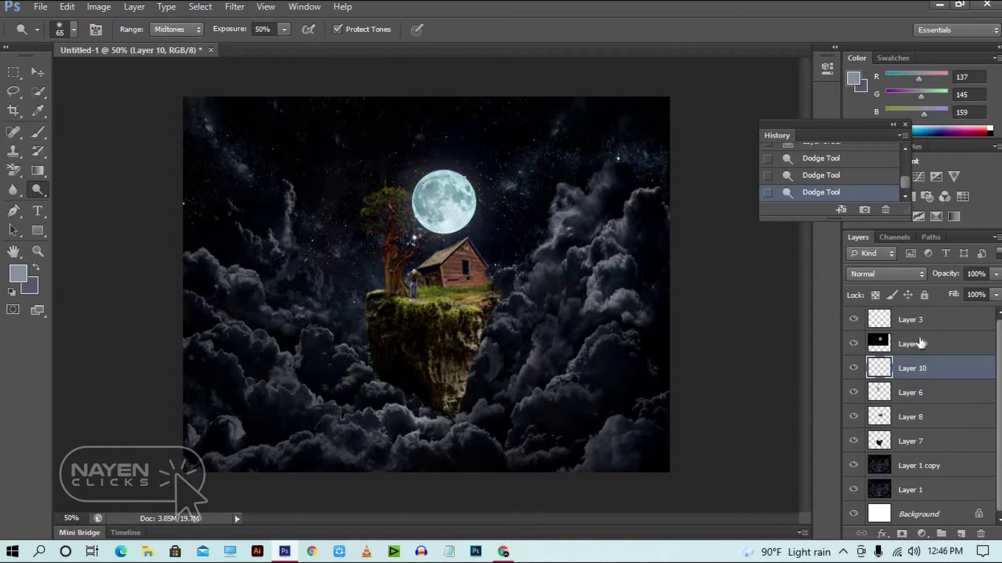
click(854, 319)
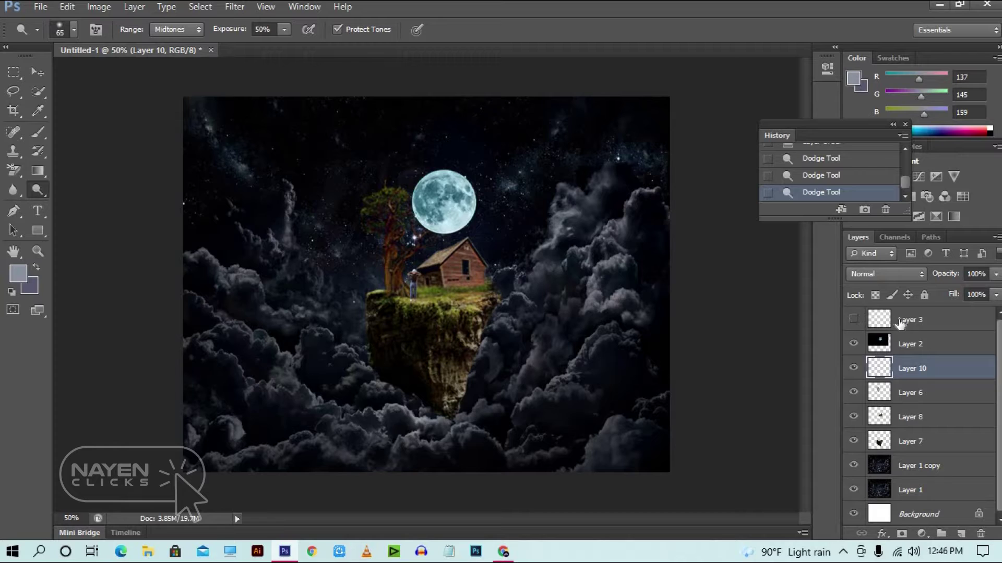
click(912, 324)
click(854, 320)
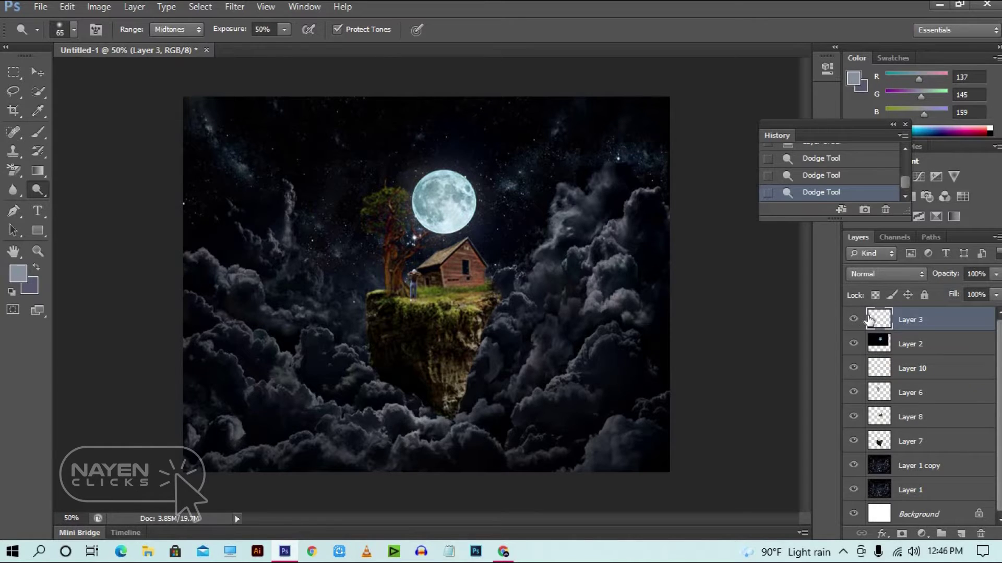
Check the moon layer's visibility and move Layers 2 and 3 beneath the rock's Layer 7
click(912, 346)
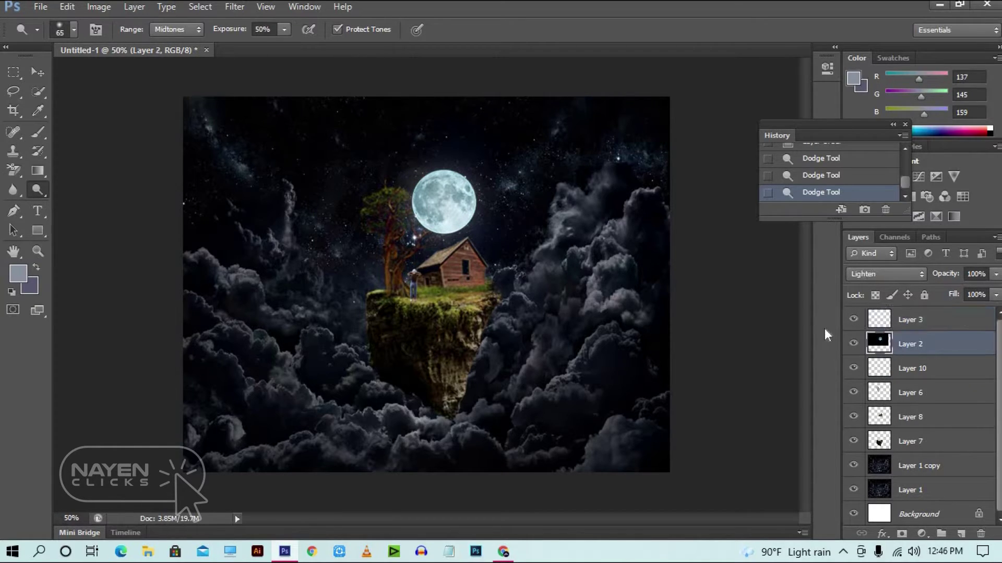
click(854, 344)
click(855, 343)
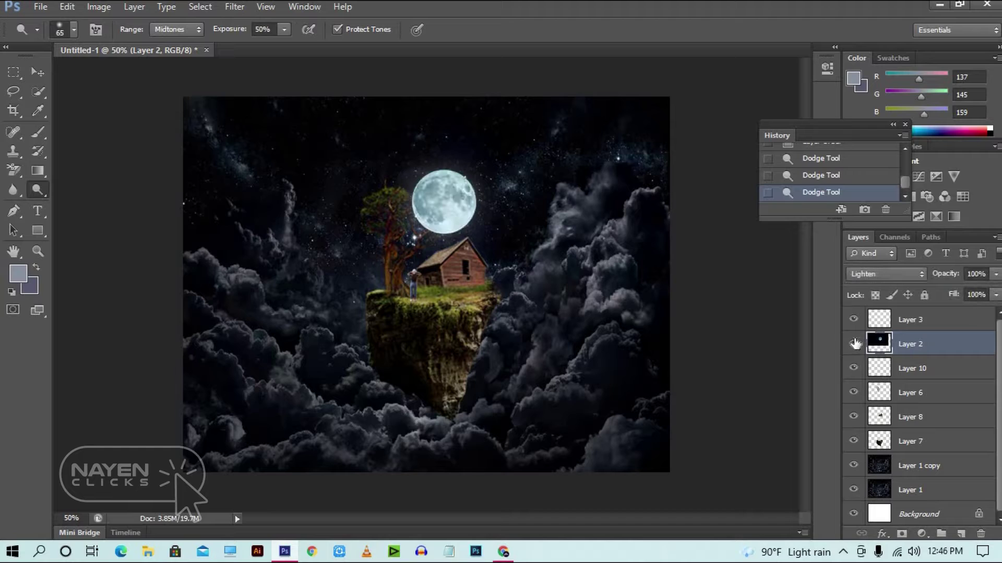
click(853, 368)
Draw an ellipse shape of about 186 by 182 px over the moon, above Layer 3
right_click(37, 230)
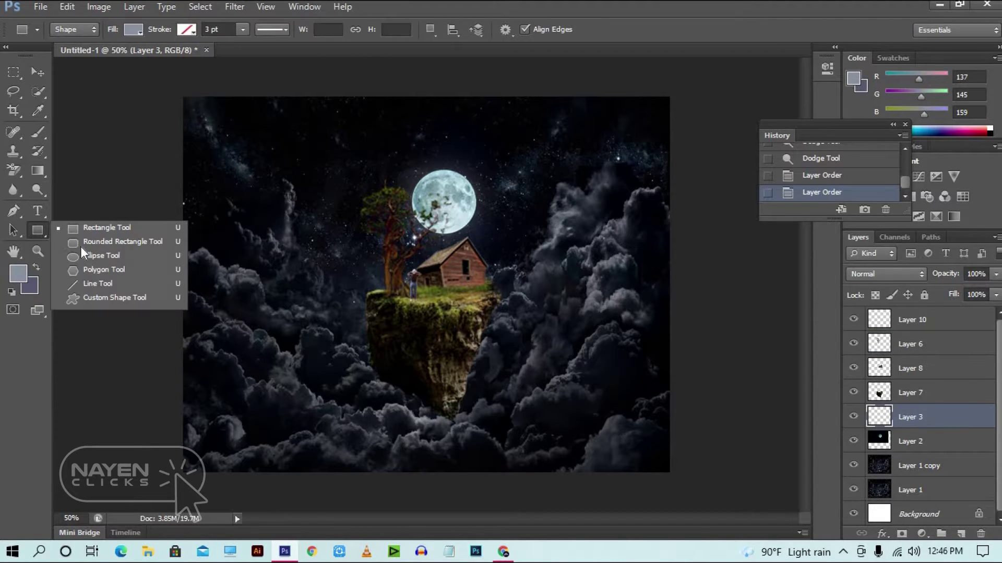
click(85, 257)
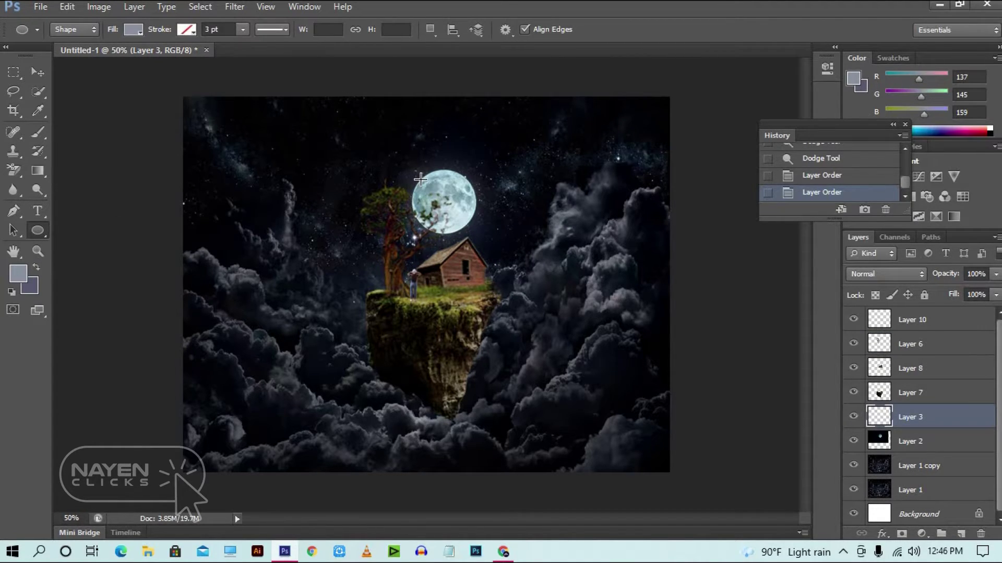
drag(420, 179, 486, 239)
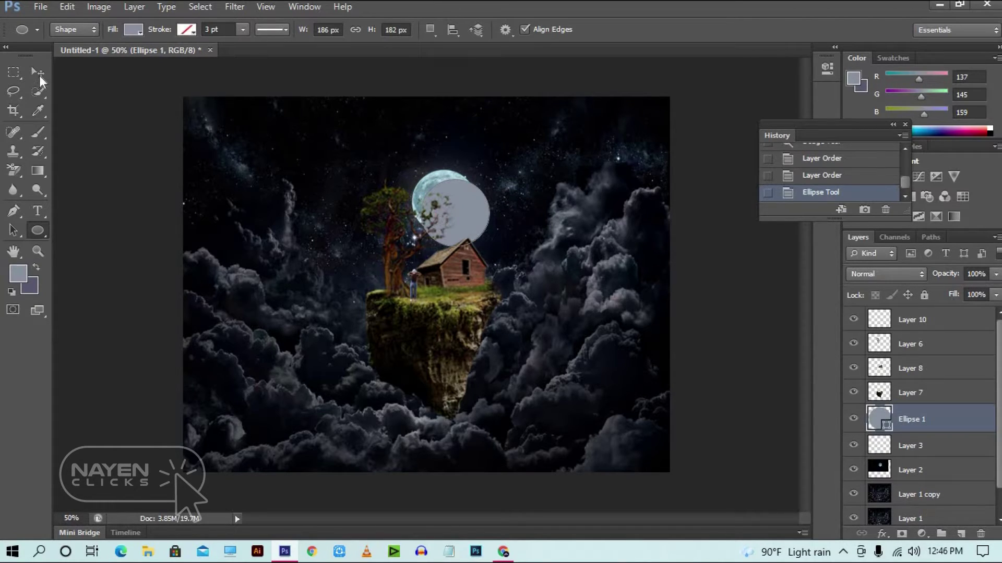
Move the ellipse shape so it covers the moon, and set the foreground color to black (000000)
click(39, 75)
drag(456, 209, 446, 205)
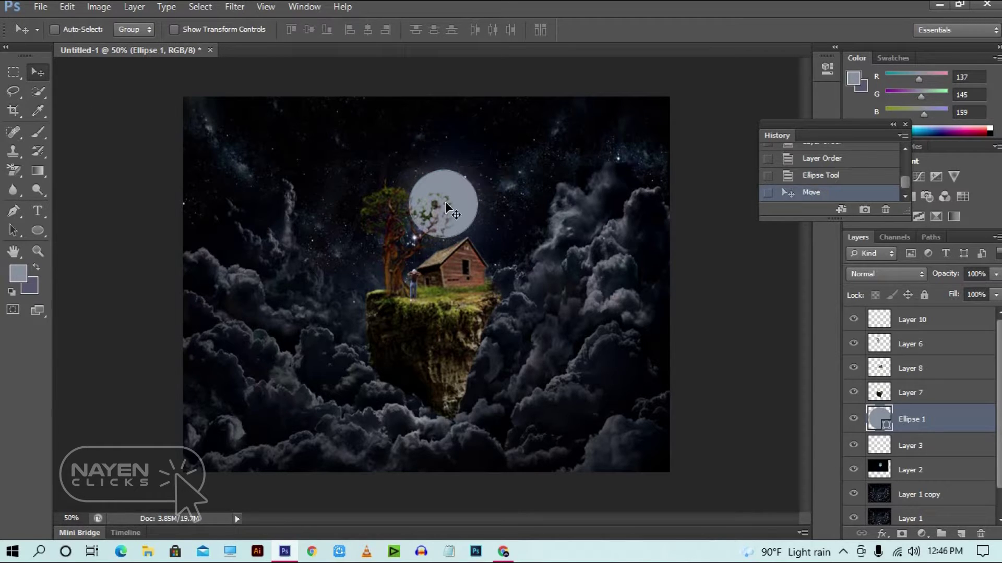
click(14, 270)
drag(544, 307, 592, 412)
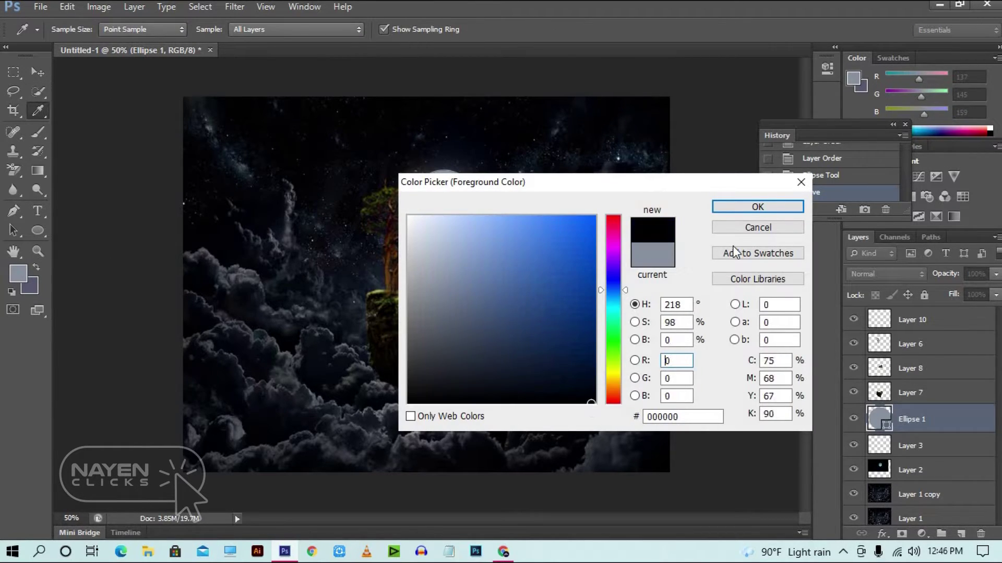
click(752, 211)
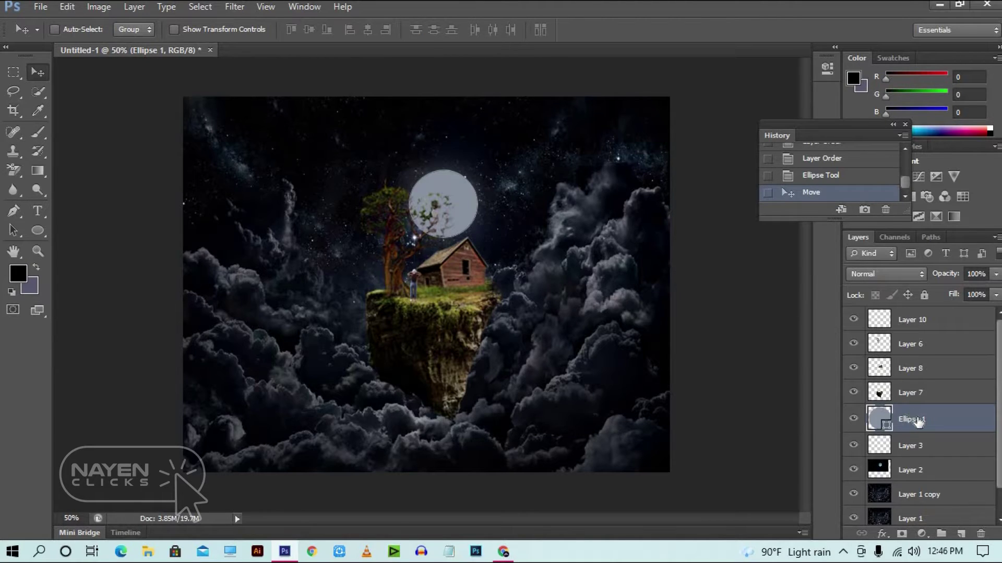
Compare the image with and without Ellipse 1, and move that layer beneath the moon's Layer 2
drag(916, 430, 932, 410)
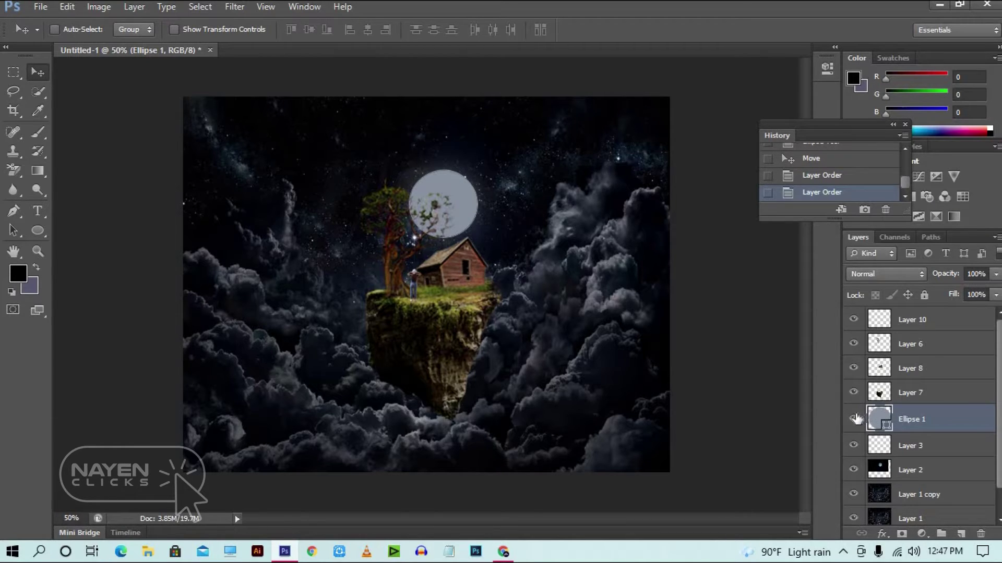
click(854, 419)
click(854, 419)
click(854, 419)
click(854, 418)
drag(918, 433, 917, 478)
Delete the Ellipse 1 layer
double_click(934, 472)
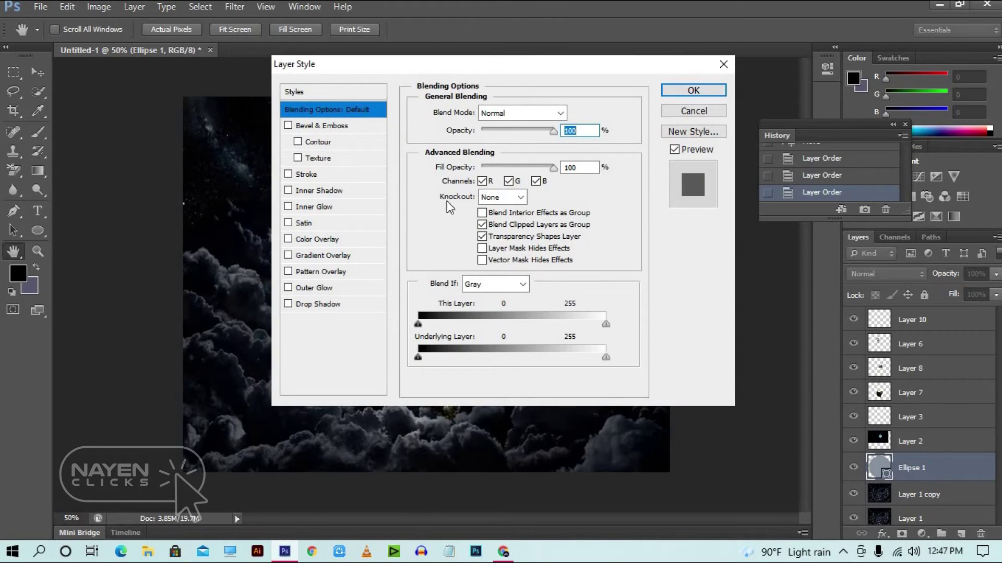
click(694, 110)
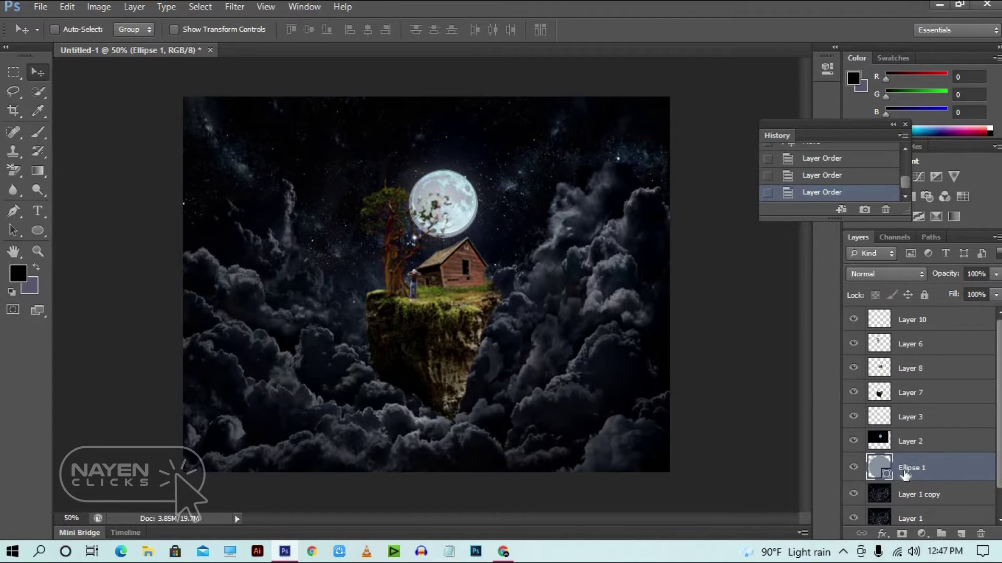
key(Delete)
Draw an ellipse shape of about 144 by 152 px behind the moon, above Layer 1 copy, and set the background color to black
click(37, 230)
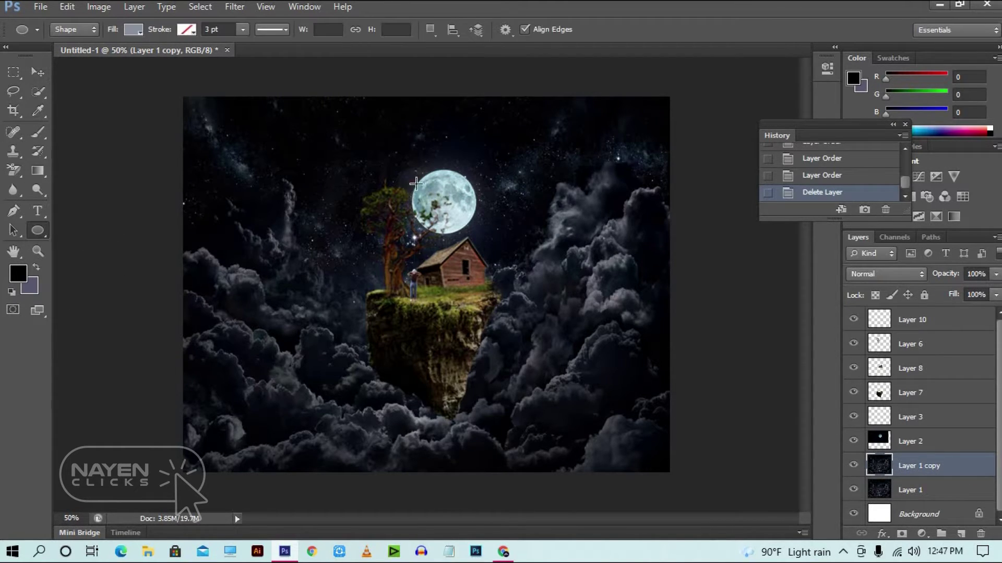
drag(433, 188, 476, 234)
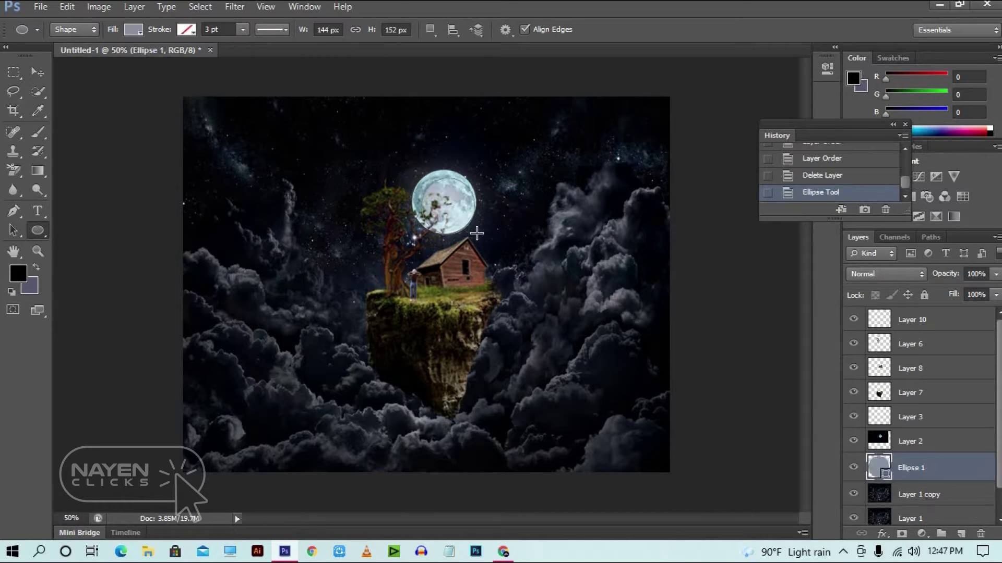
click(27, 283)
click(752, 209)
Change the fill color of the new ellipse behind the moon to black
double_click(881, 468)
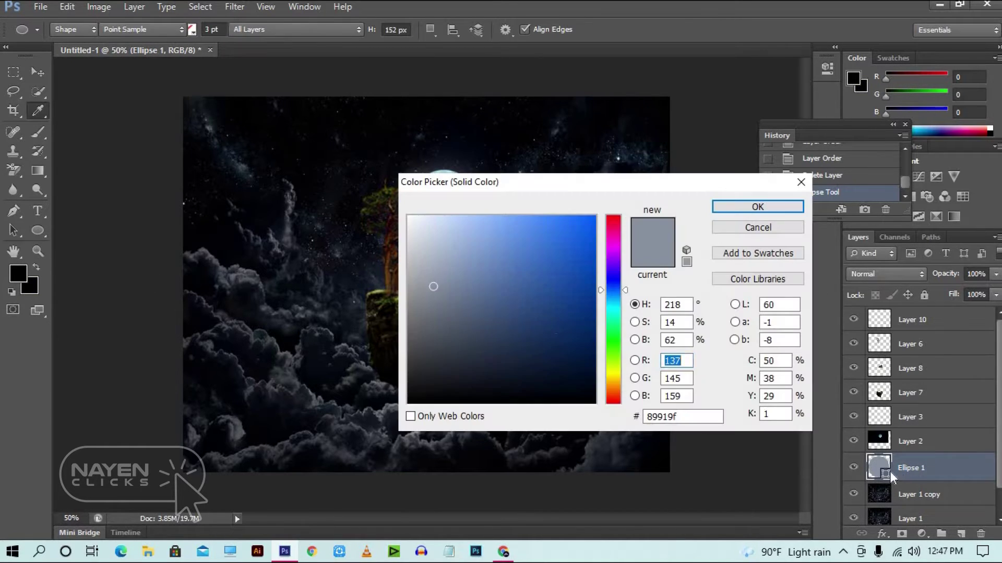
text(0)
click(752, 204)
Resize the black ellipse with Free Transform to fit the moon's outline, and apply the transformation
key(ctrl+plus)
key(ctrl+plus)
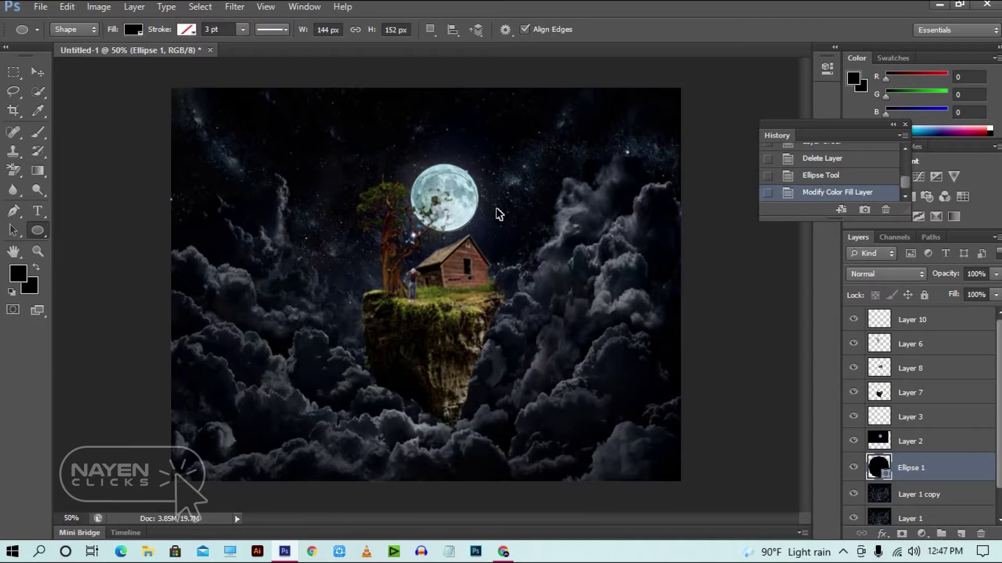
key(ctrl+w)
click(542, 220)
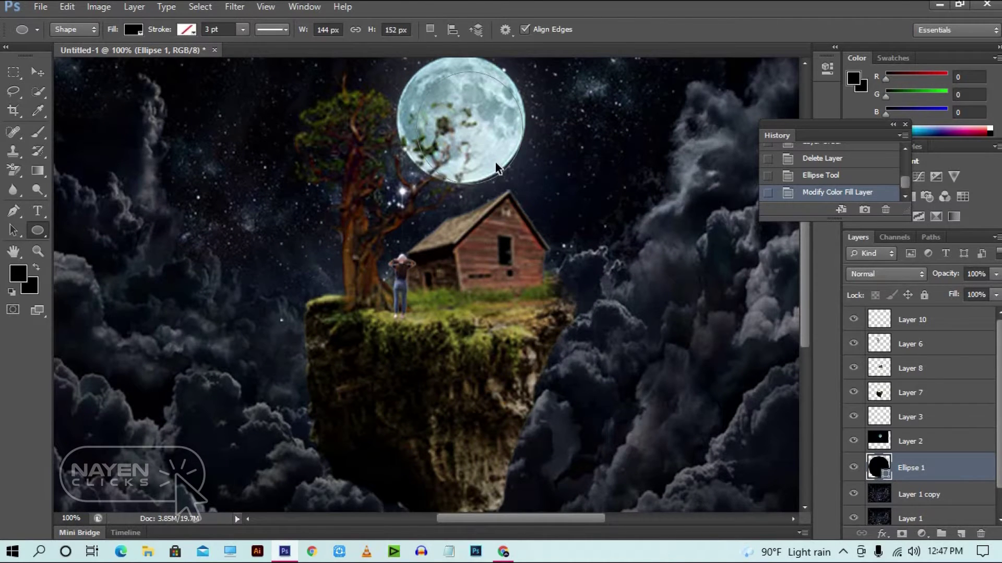
key(ctrl+t)
mouse_move(523, 184)
mouse_down()
mouse_move(537, 198)
mouse_move(504, 171)
mouse_move(529, 192)
mouse_up()
click(37, 72)
click(429, 216)
key(ctrl+minus)
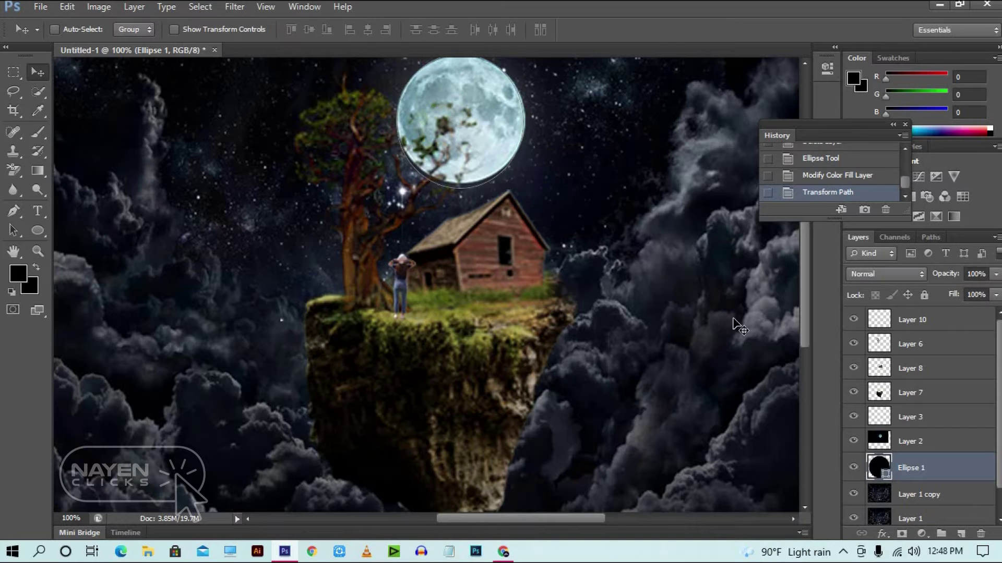
key(ctrl+minus)
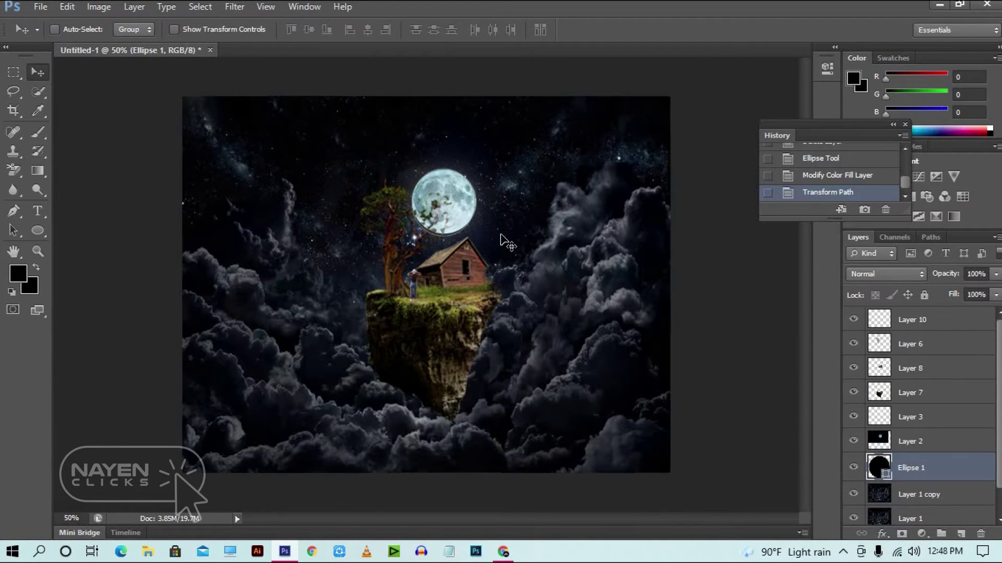
Add a white Stroke layer style to Ellipse 1, positioned Outside
key(ctrl+plus)
key(ctrl+plus)
drag(542, 324, 546, 396)
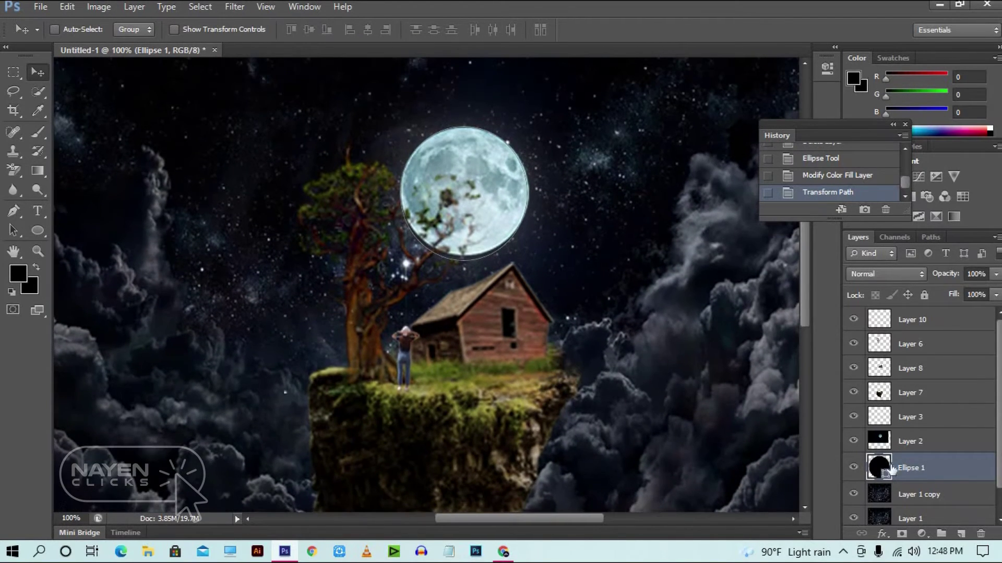
double_click(908, 468)
double_click(966, 471)
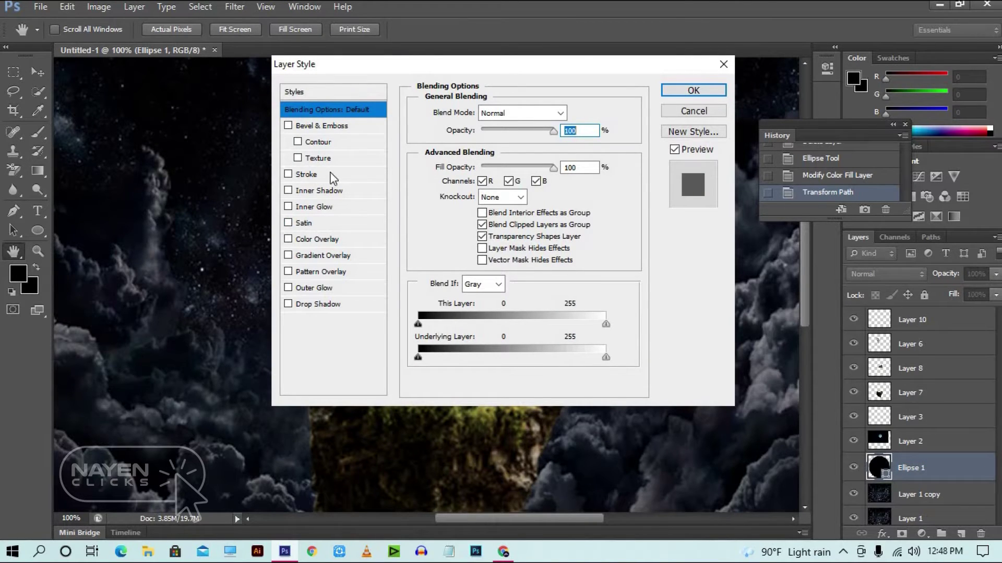
click(303, 176)
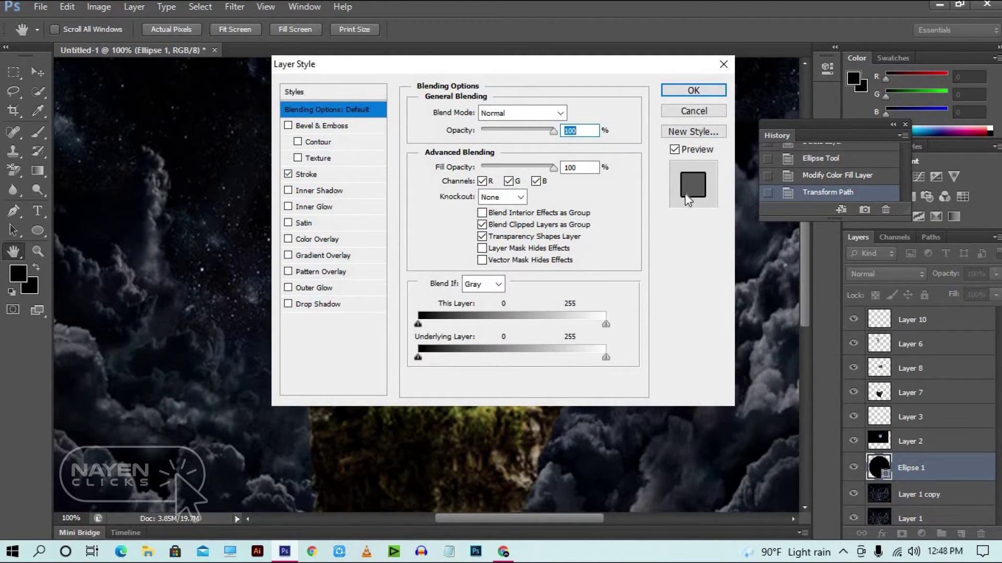
click(316, 177)
click(455, 213)
drag(440, 242, 402, 208)
click(763, 208)
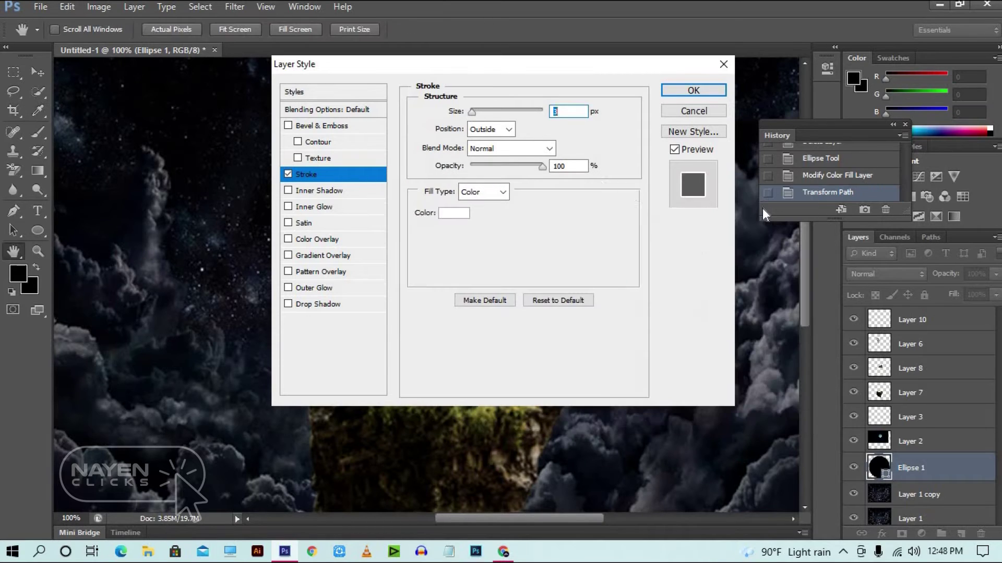
Set Ellipse 1's stroke to 2 px at 15% opacity, enable Drop Shadow, and apply the layer style
mouse_move(513, 68)
mouse_down()
mouse_move(273, 198)
mouse_move(279, 192)
mouse_up()
drag(281, 193, 741, 208)
drag(700, 251, 696, 255)
drag(700, 253, 703, 253)
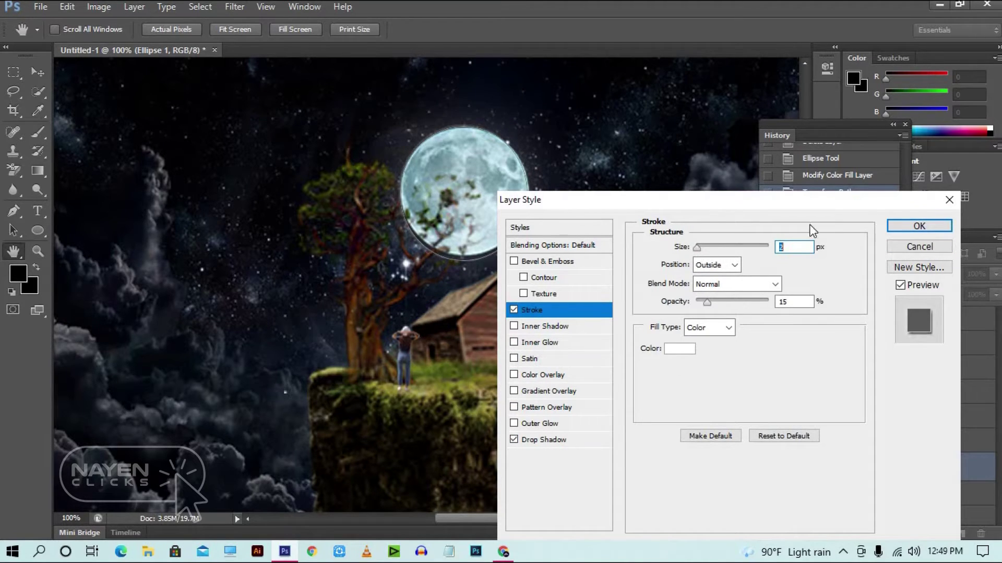
click(919, 226)
Nudge Ellipse 1 upward and scale it to about 101.7% width and 92.9% height so it fits behind the moon
key(Up)
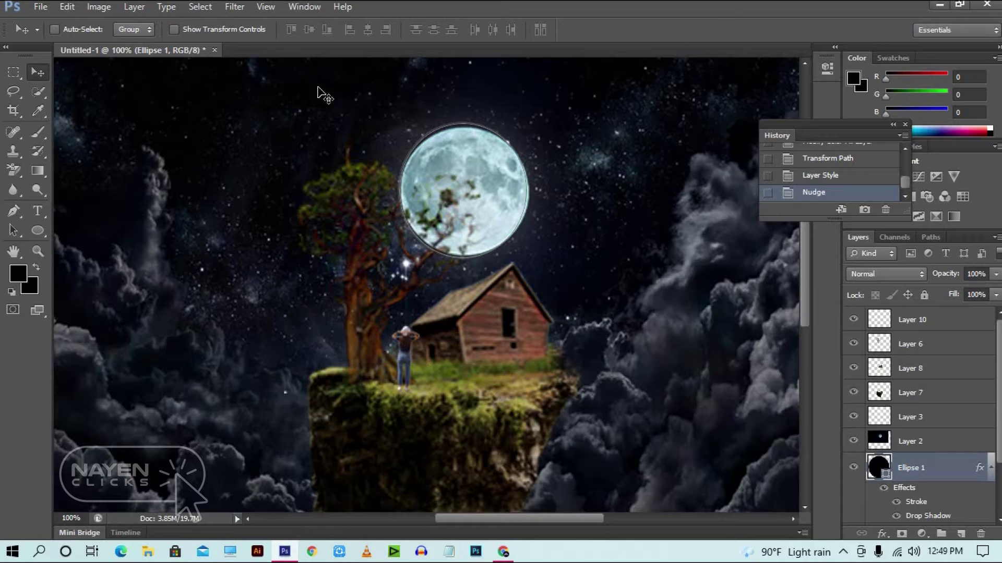
key(ctrl+t)
drag(462, 257, 463, 254)
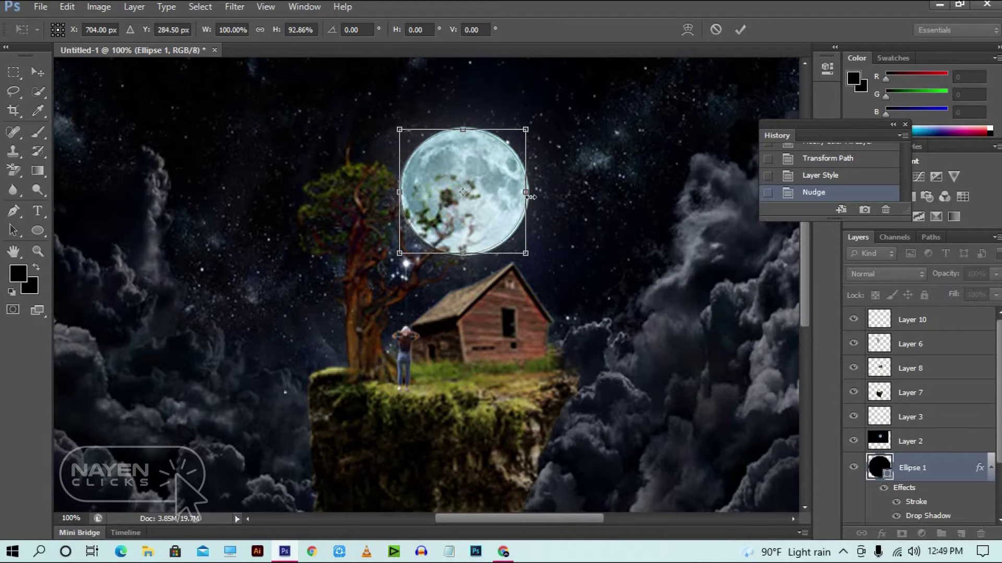
drag(527, 195, 530, 195)
drag(401, 193, 400, 193)
key(v)
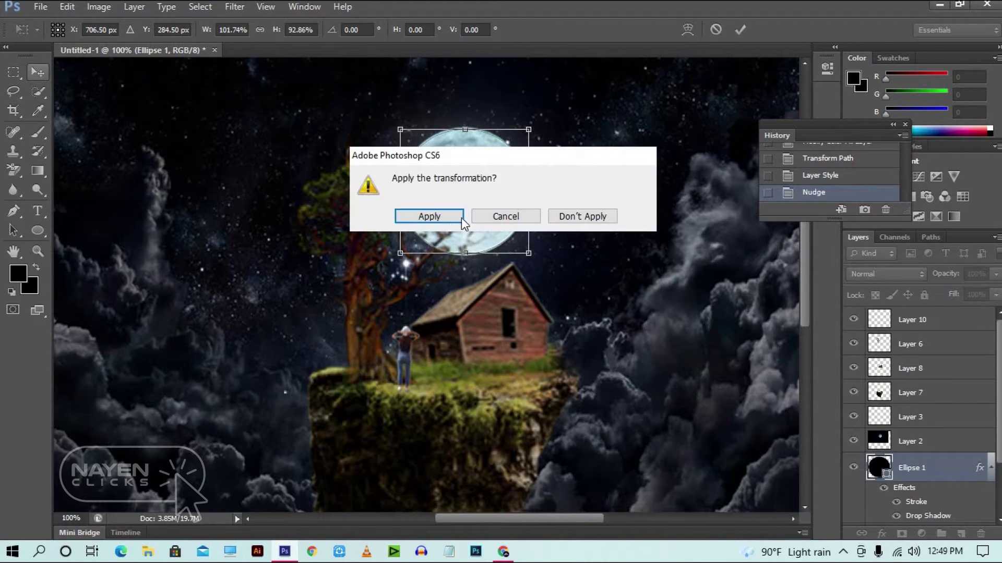
click(424, 217)
click(234, 6)
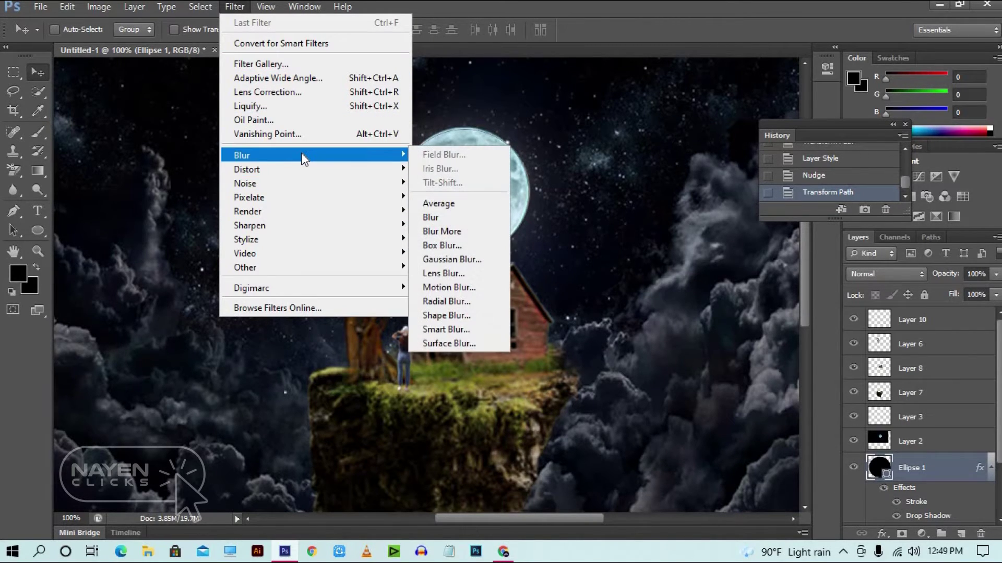
mouse_move(270, 11)
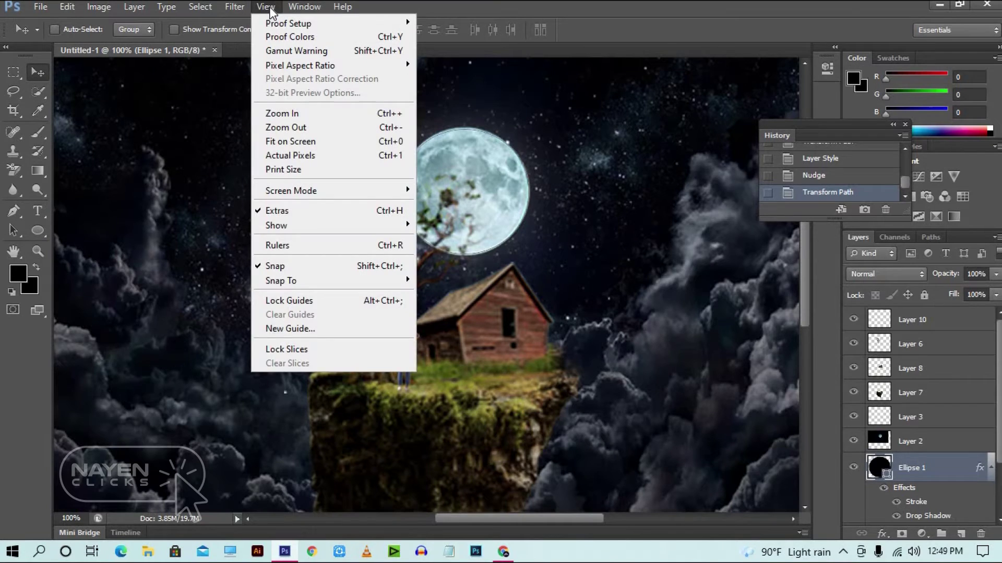
mouse_move(236, 8)
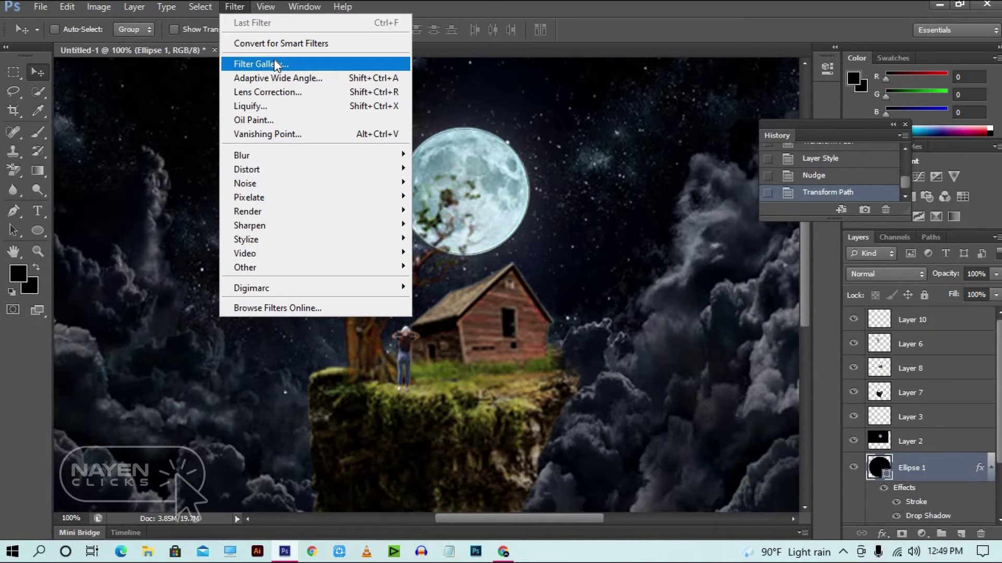
mouse_move(286, 239)
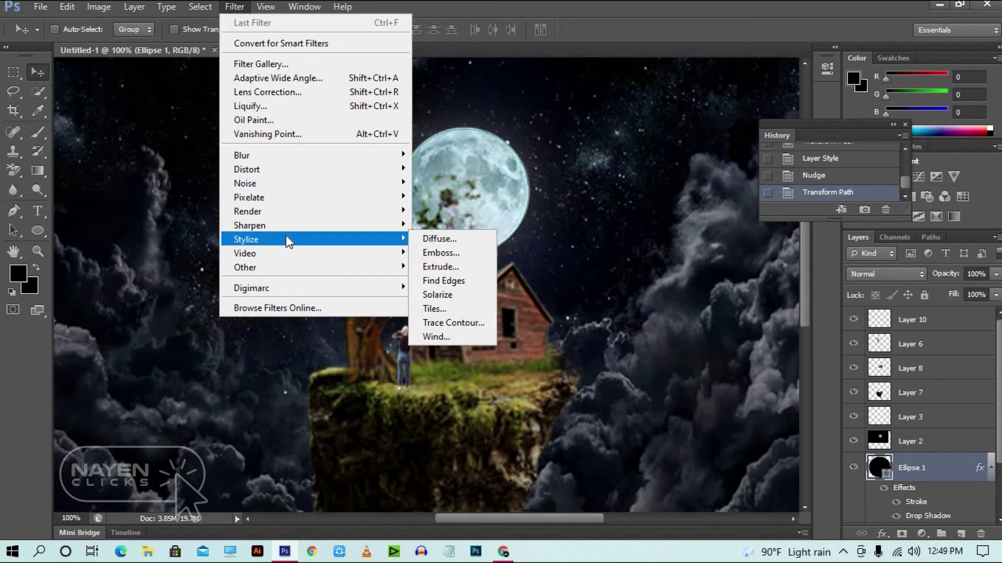
click(565, 73)
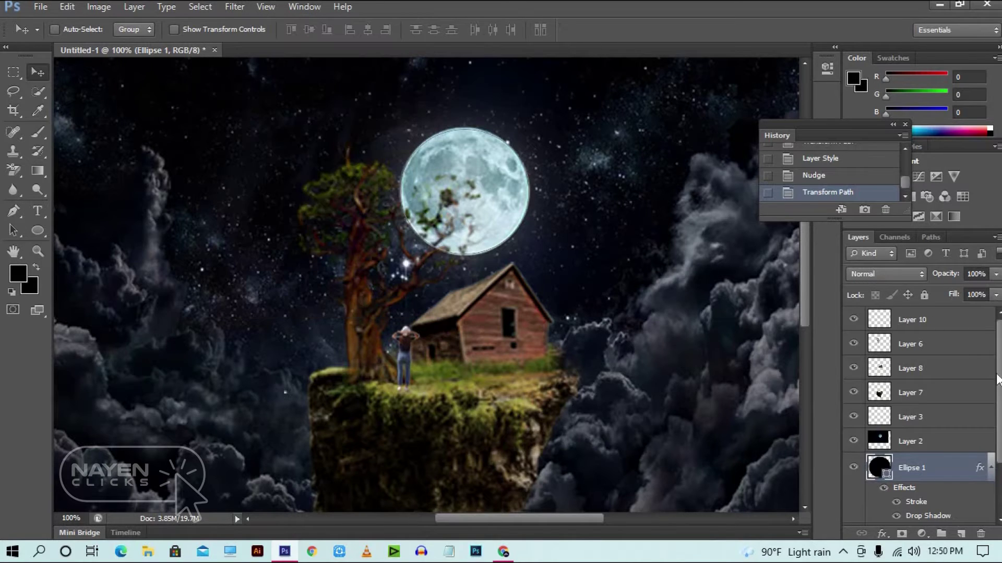
Compare the image with and without Layers 2 and 3, and scale the moon glow on Layer 3 up to about 146%
click(855, 441)
click(854, 441)
click(855, 441)
click(854, 441)
click(854, 416)
click(854, 416)
click(909, 419)
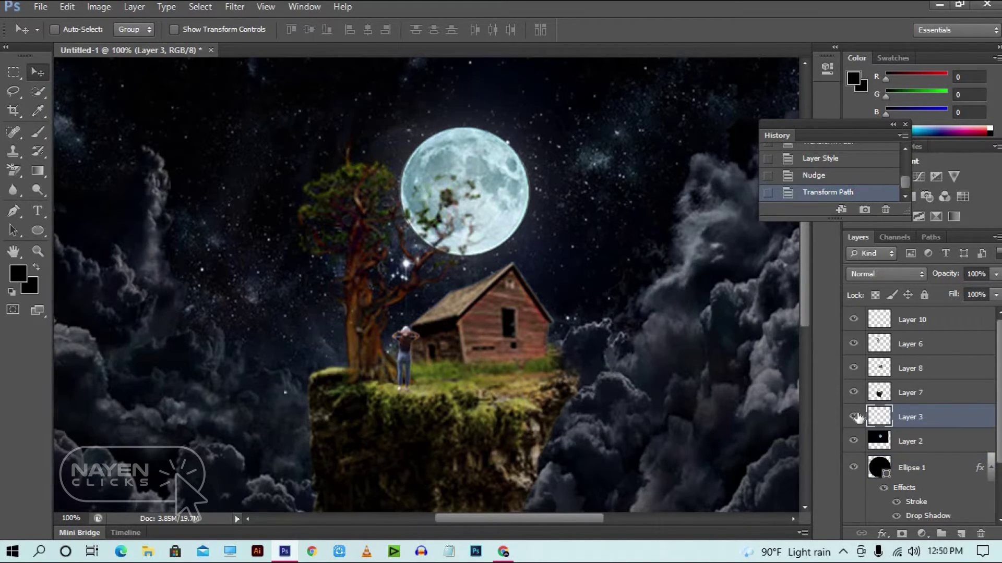
key(ctrl+t)
drag(611, 339, 694, 390)
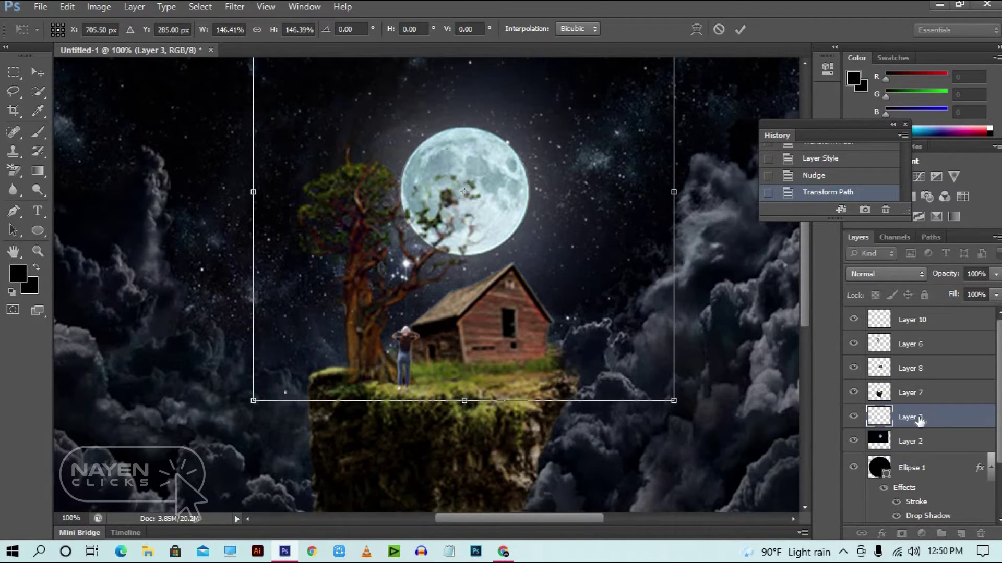
key(Return)
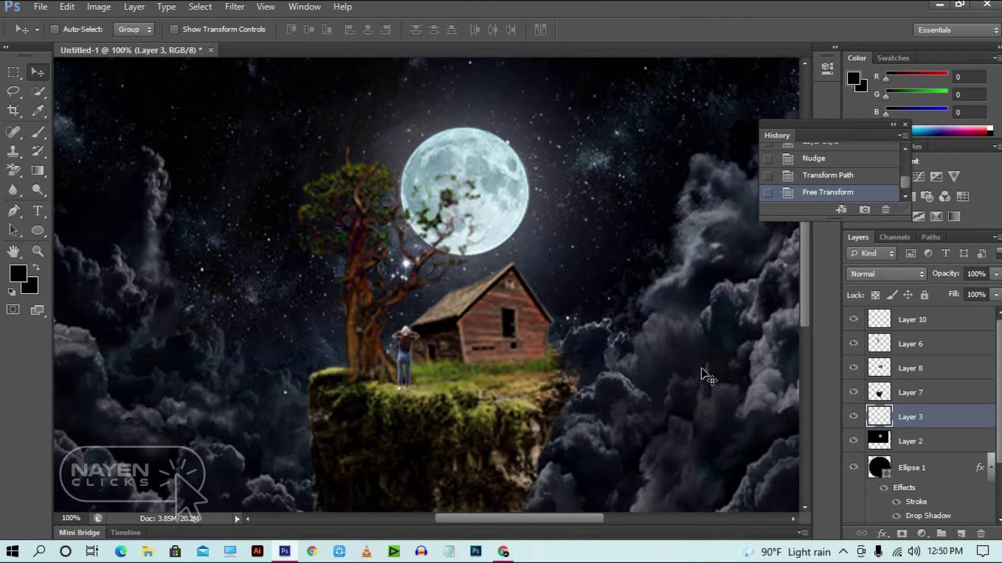
Check what Layer 7, Layer 3, Layer 2 and Ellipse 1 each contribute by toggling their visibility
ctrl+click(911, 397)
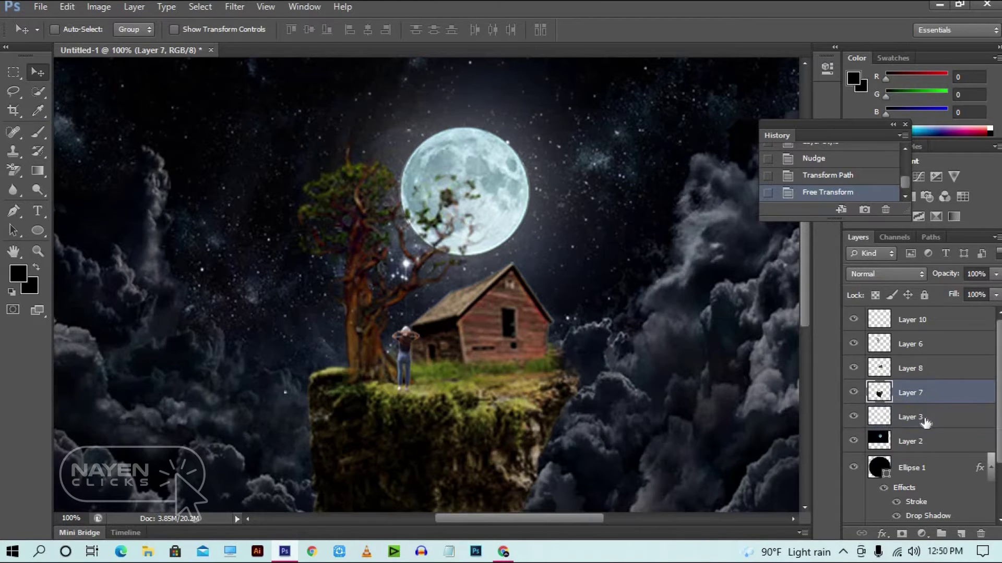
ctrl+click(921, 443)
click(853, 392)
click(853, 393)
click(932, 415)
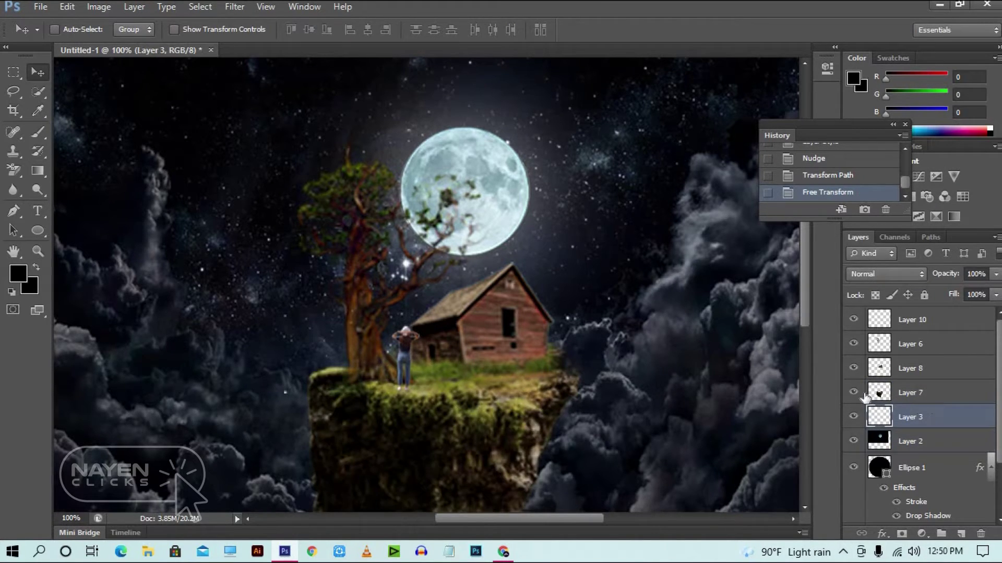
click(854, 392)
click(854, 393)
click(854, 417)
click(853, 417)
click(853, 441)
click(854, 442)
click(854, 467)
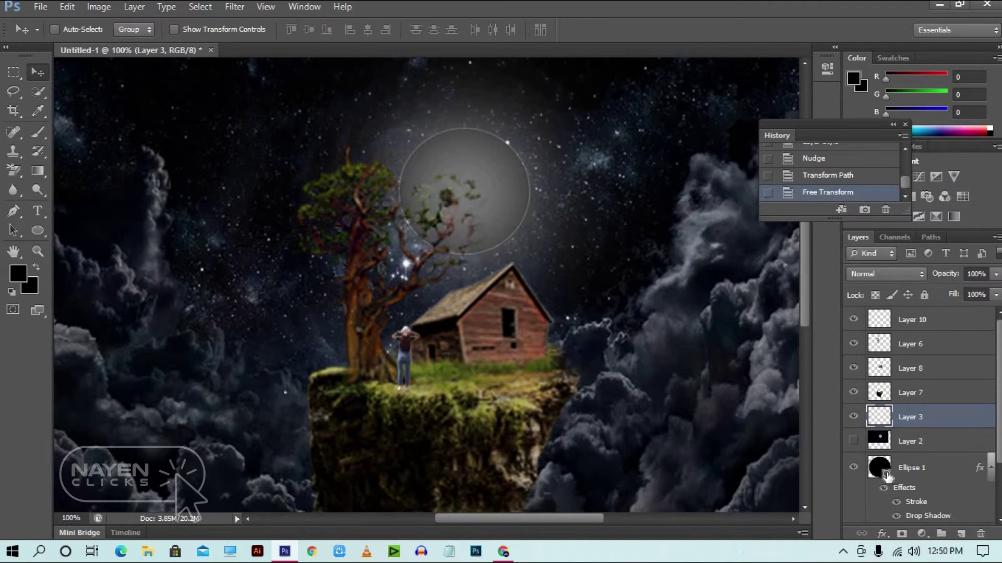
click(854, 441)
Select Layer 3, Layer 2 and Ellipse 1 together and free-transform them to about 149%, shifting the moon toward the tree
ctrl+click(910, 441)
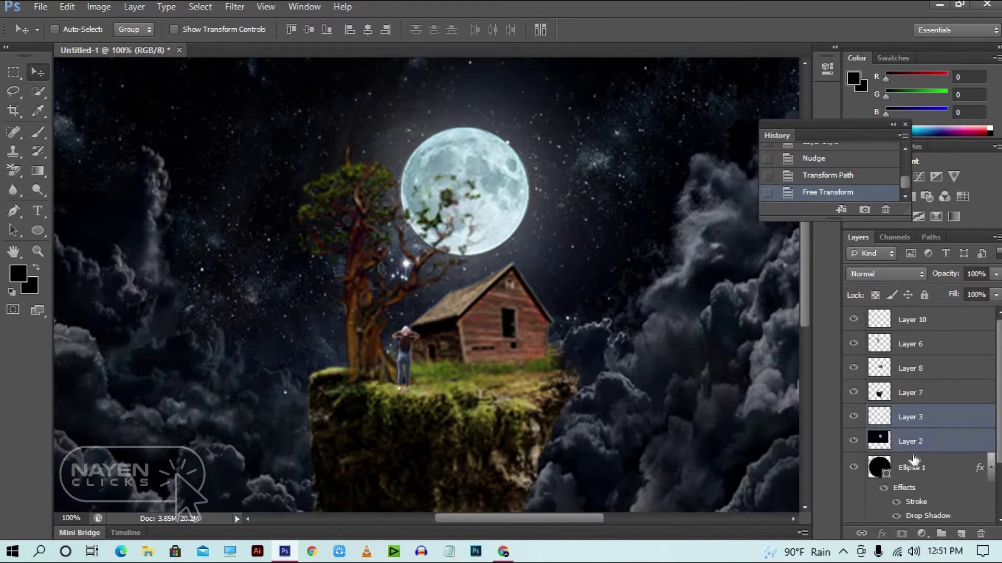
ctrl+click(916, 467)
key(ctrl+t)
drag(574, 232, 620, 312)
key(ctrl+minus)
key(ctrl+minus)
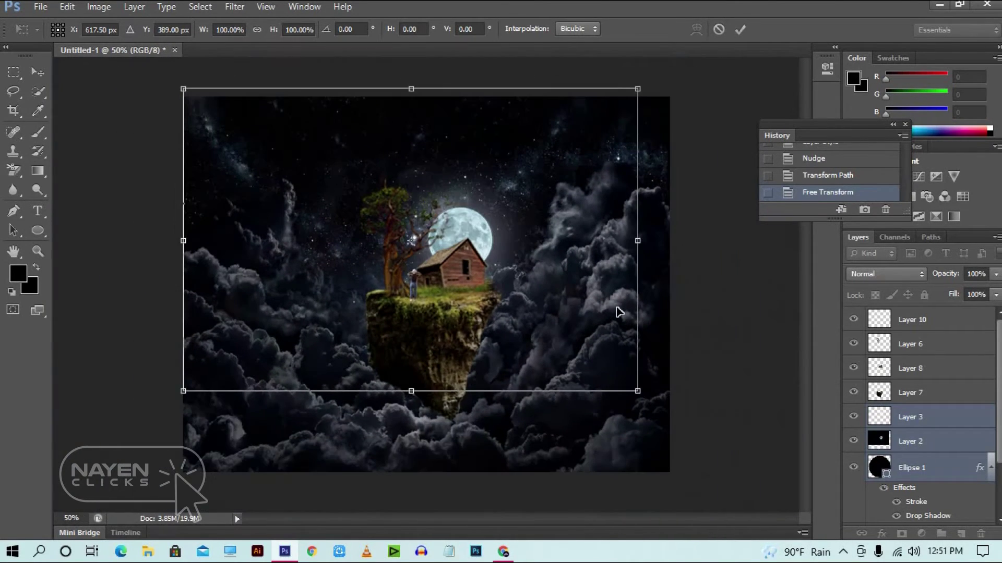
drag(638, 89, 749, 16)
drag(518, 220, 475, 216)
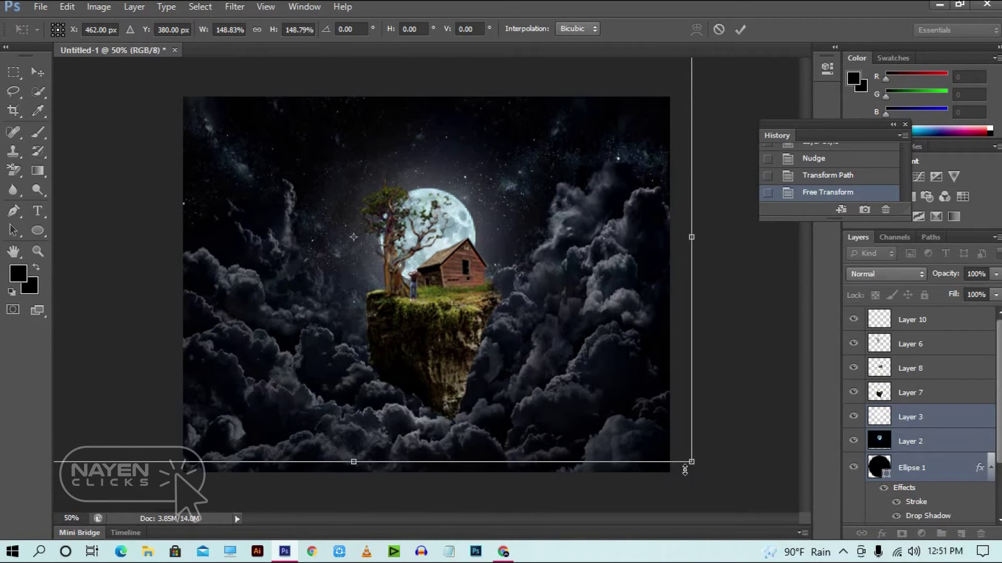
Enlarge the moon layers further to about 203%, apply the transform, and position the moon behind the tree and barn
drag(691, 462, 812, 544)
drag(673, 431, 632, 443)
key(ctrl+minus)
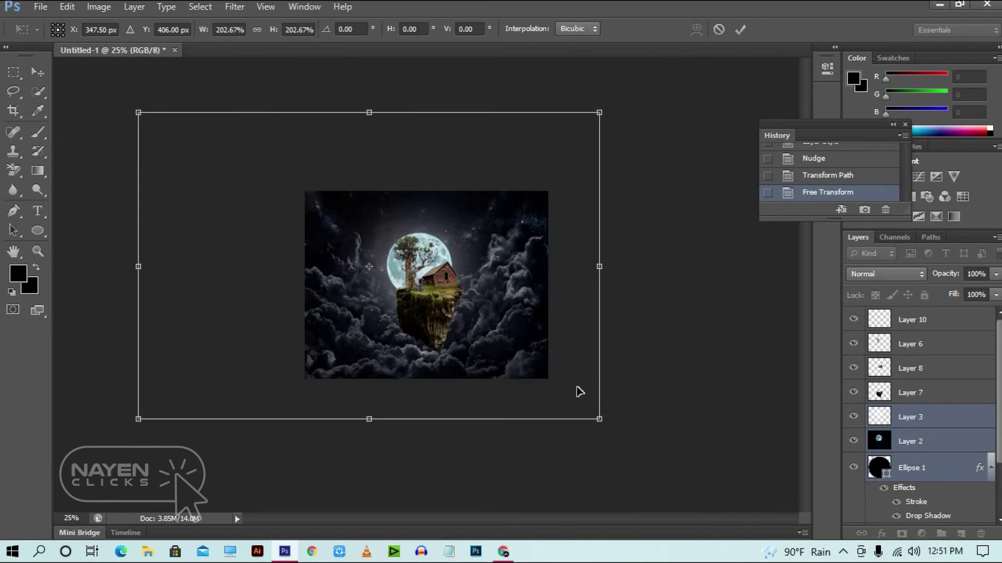
key(v)
click(429, 217)
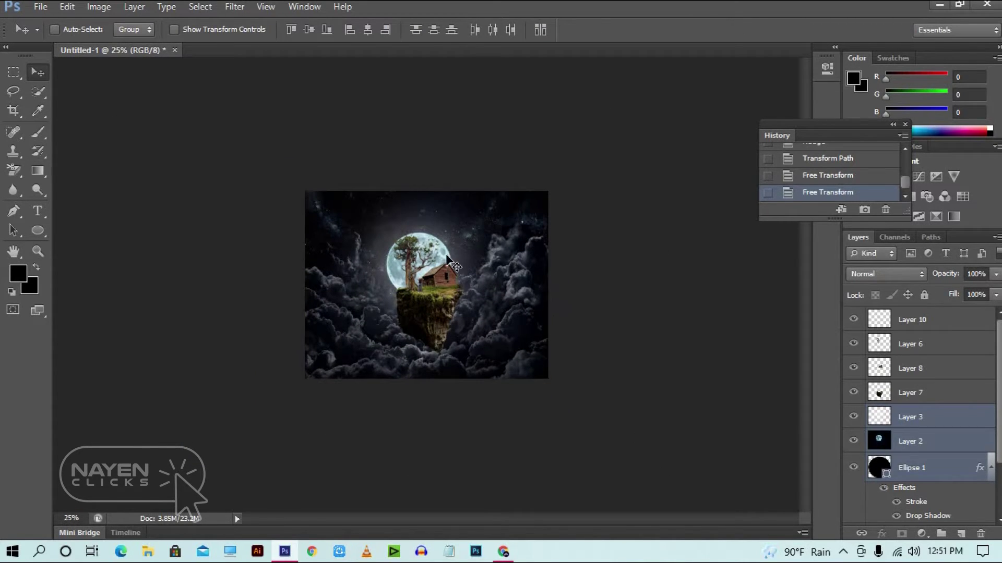
mouse_move(447, 257)
mouse_down()
mouse_move(465, 224)
mouse_move(474, 227)
mouse_move(458, 250)
mouse_up()
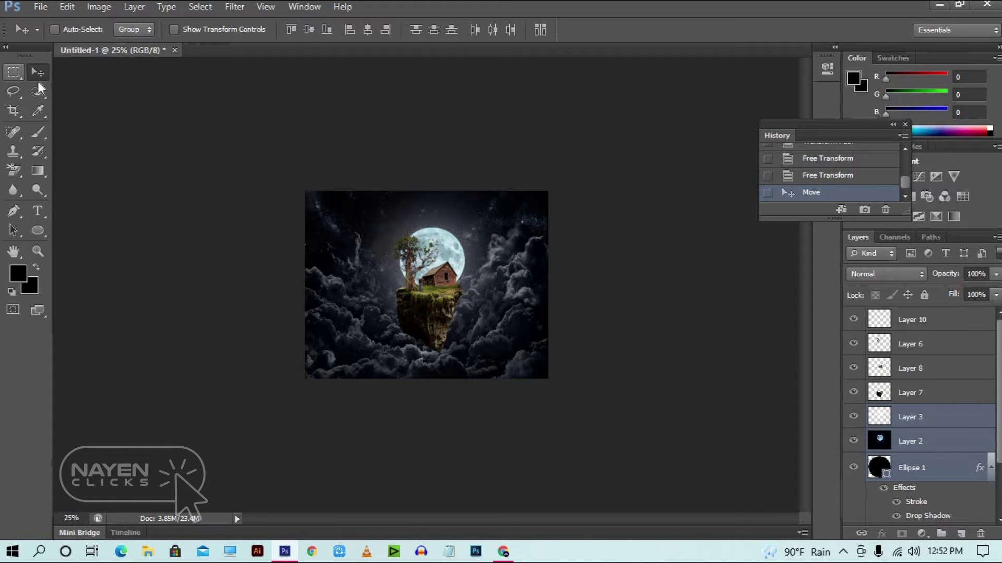
Make Layer 3 the active layer, switch to Chrome, select the address of Shutterstock's dark sky clouds image and open a new tab
click(13, 91)
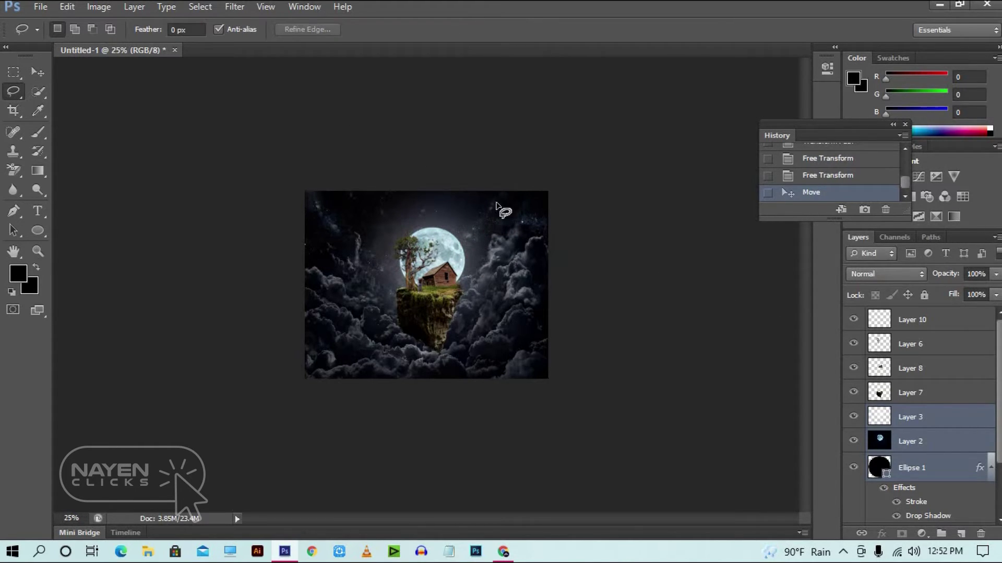
click(914, 420)
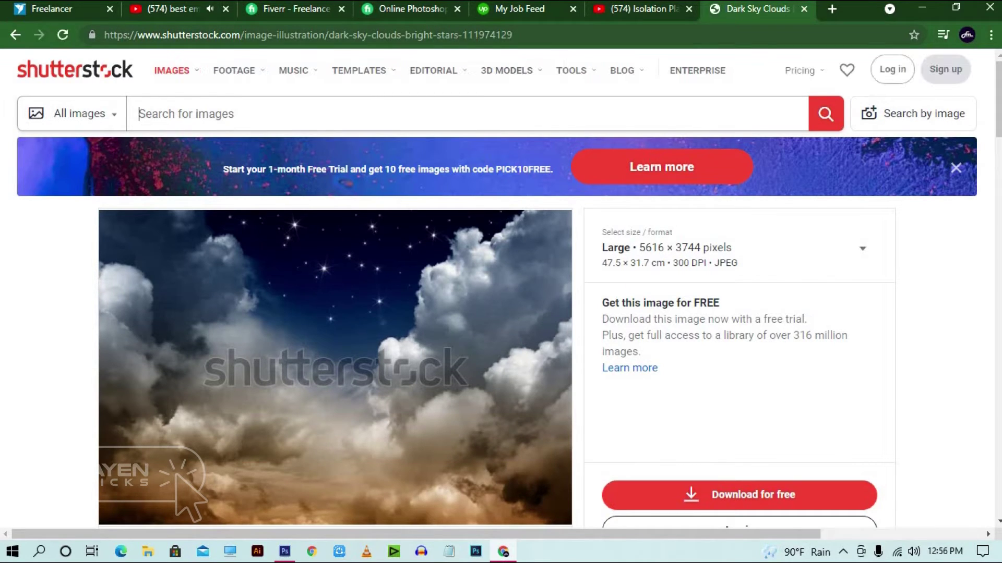
click(477, 34)
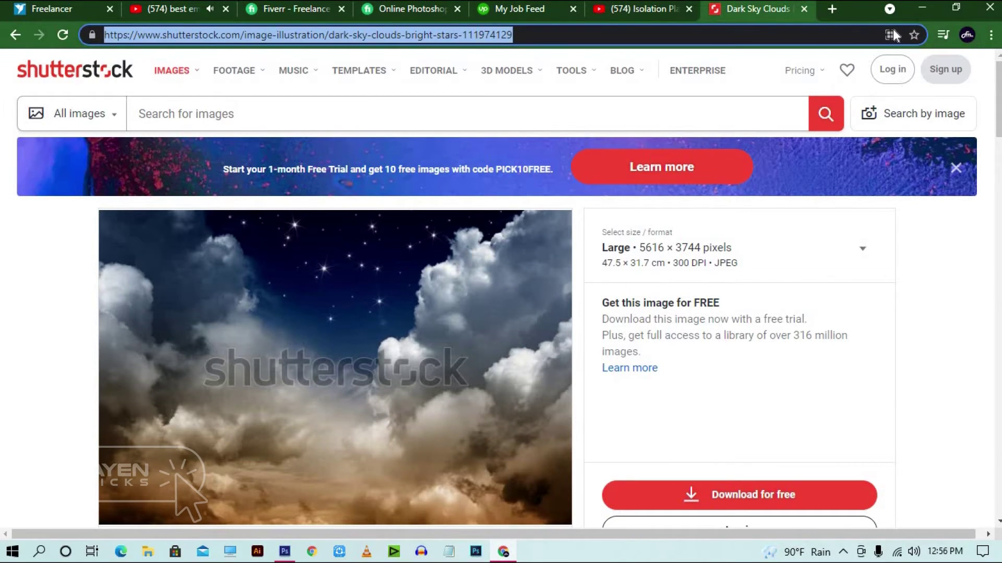
click(832, 9)
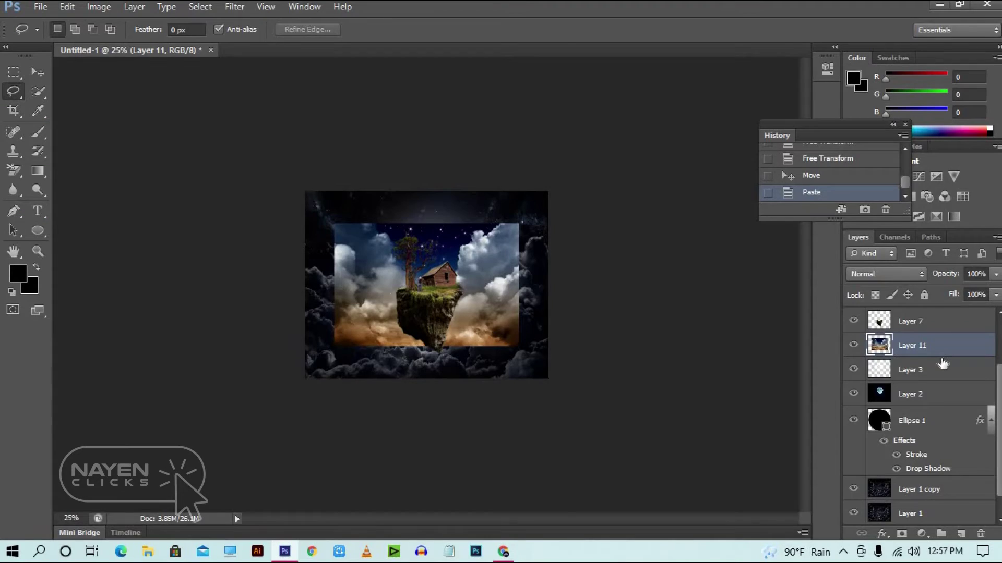
Scale the pasted cloudy sky on Layer 11 to about 149.5% to cover the canvas, and apply the transform
key(ctrl+t)
drag(518, 346, 561, 380)
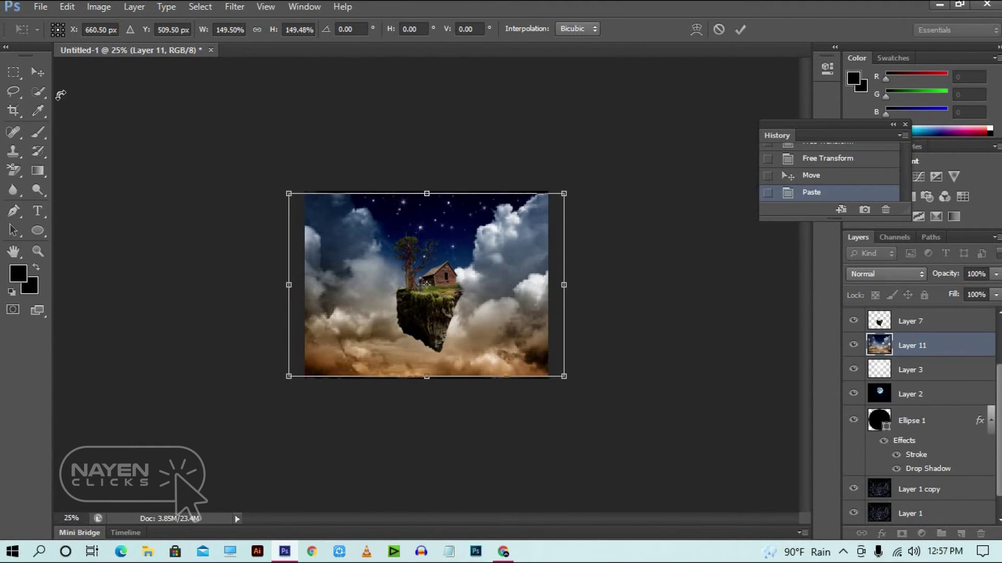
click(37, 72)
key(Return)
Try the Luminosity and Difference blend modes on Layer 11, and settle on Soft Light
click(900, 275)
click(878, 370)
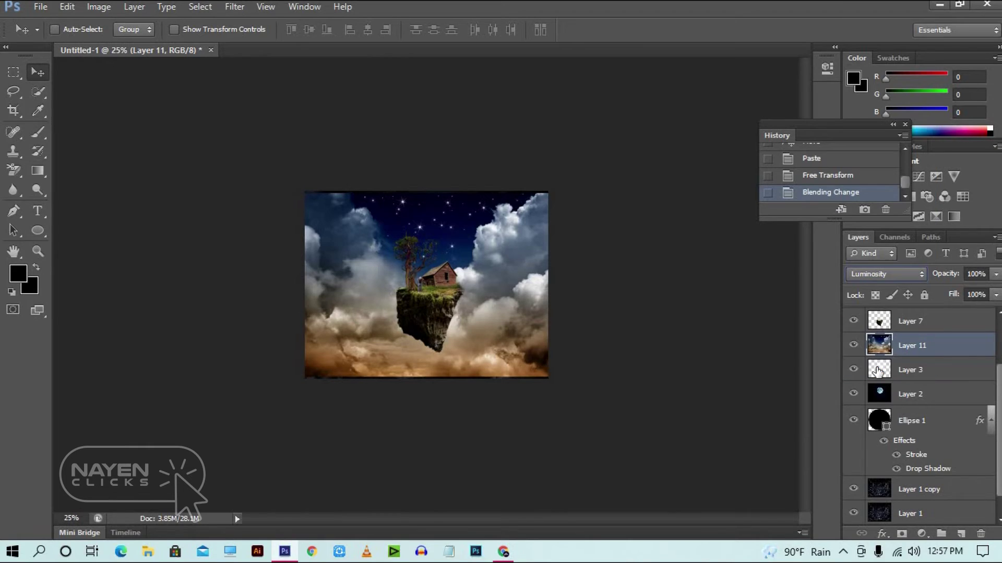
click(887, 275)
click(875, 253)
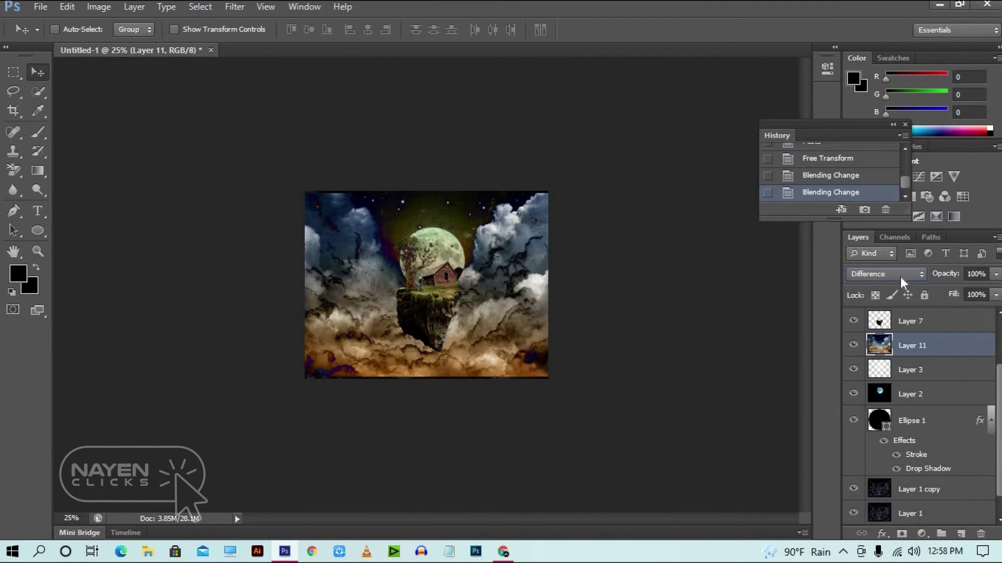
click(900, 276)
click(881, 197)
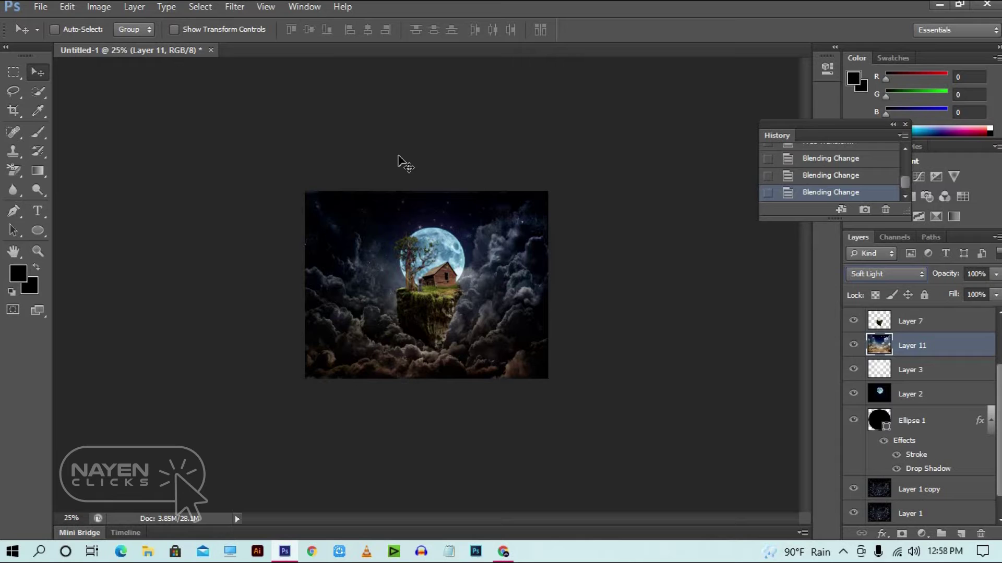
Move Layer 11 above Layer 7 in the layer stack so its blending also affects the floating rock
drag(916, 345, 932, 317)
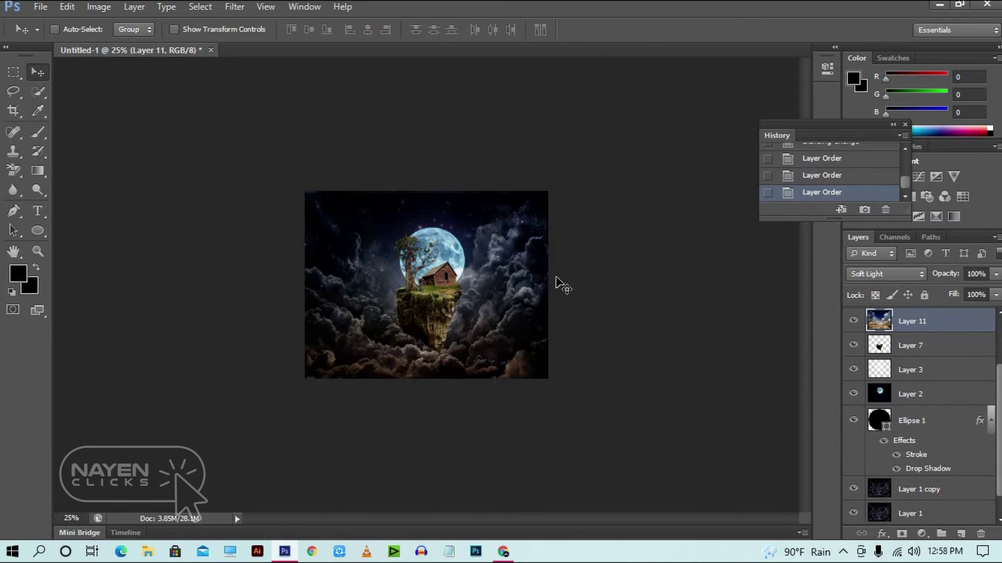
key(ctrl+plus)
key(ctrl+plus)
key(ctrl+plus)
key(ctrl+minus)
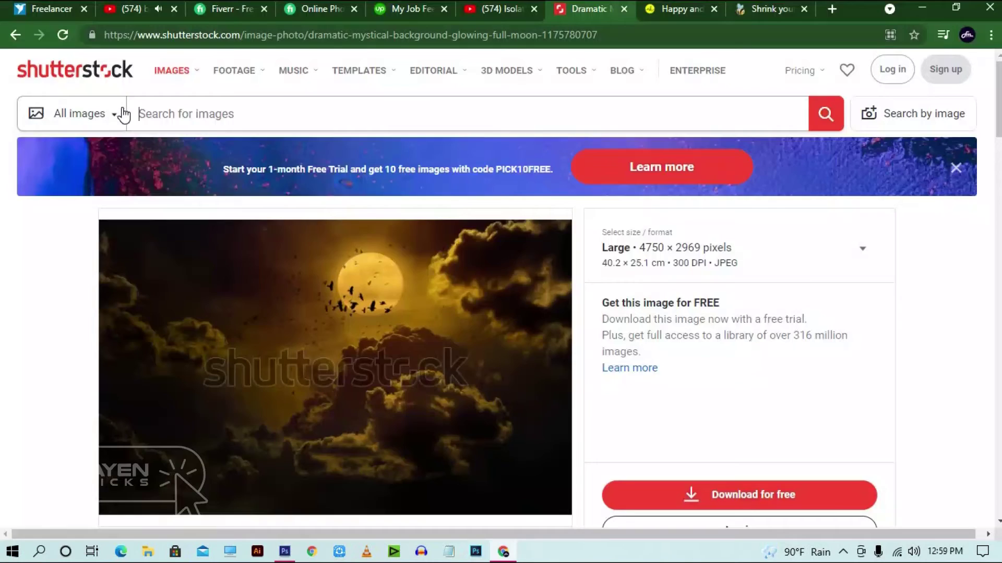
Search Shutterstock in Chrome for "birds flying" and open the "A flock of flying birds. Vector illustration" image
text(bird)
key(Down)
key(Down)
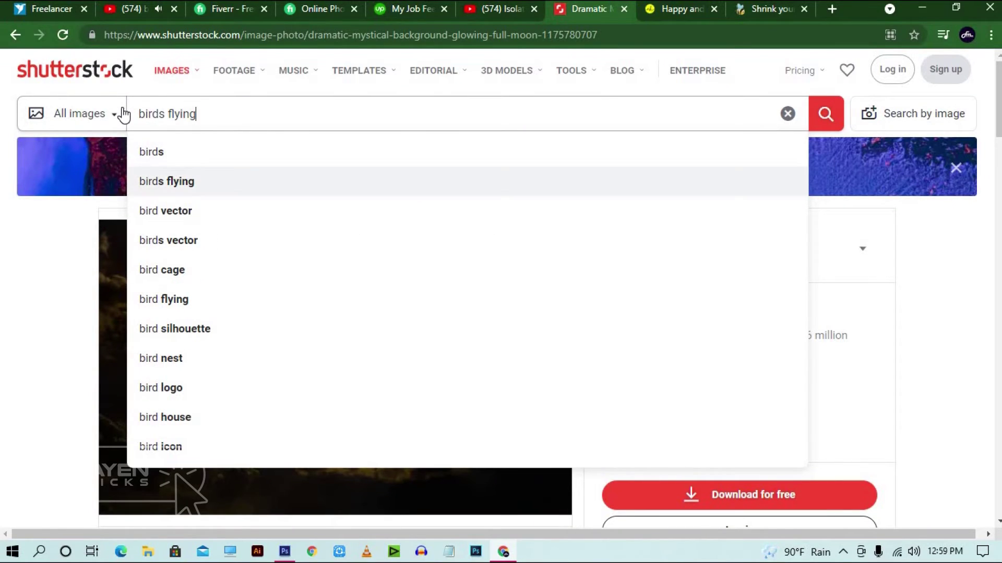
key(Return)
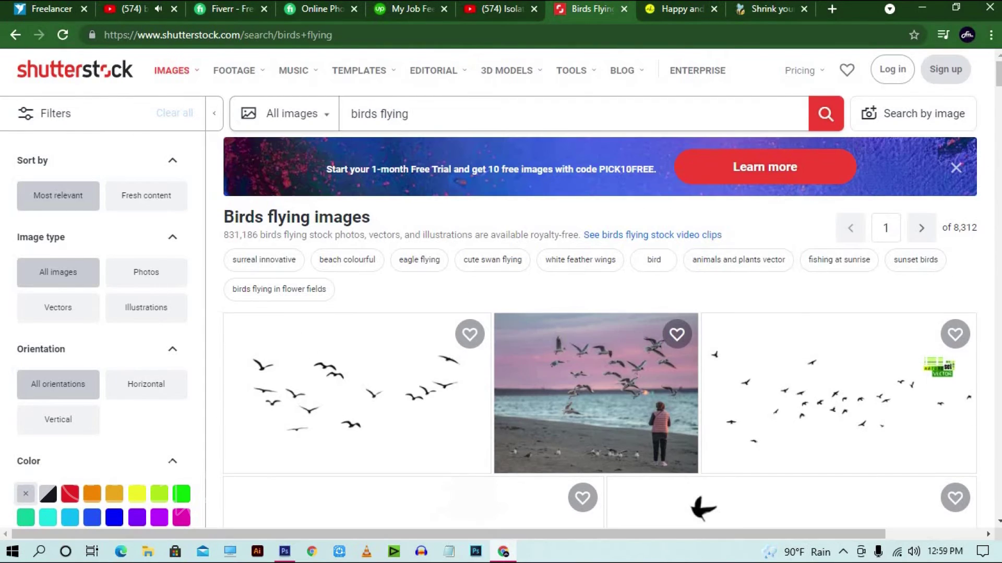
drag(998, 84, 998, 134)
scroll(512, 250, up, 5)
click(512, 251)
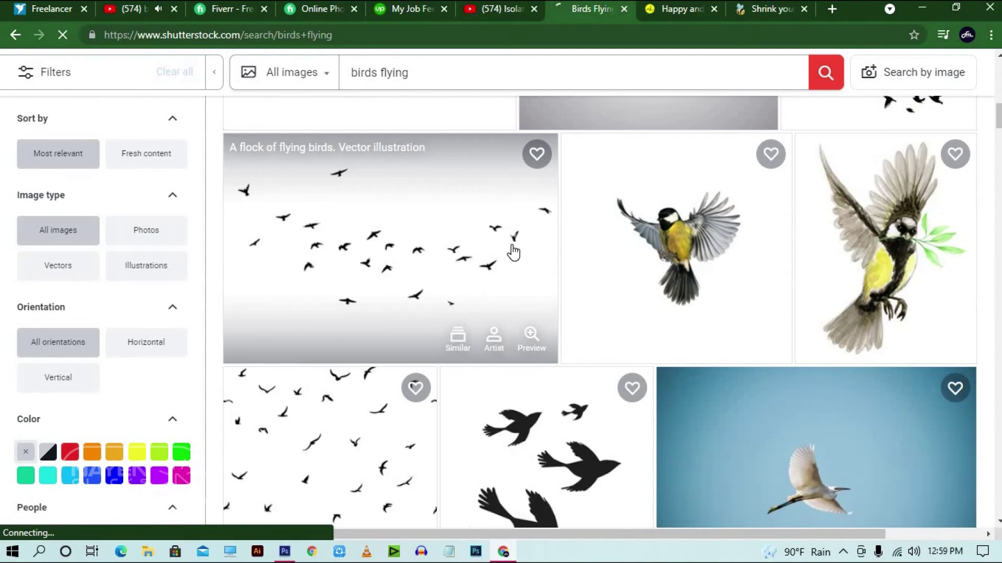
scroll(496, 313, down, 10)
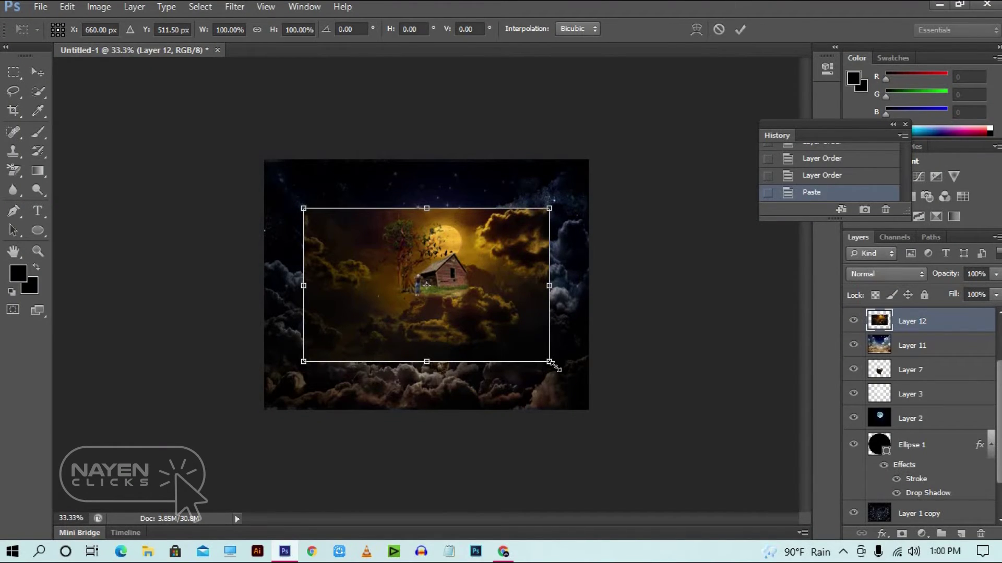
Scale the pasted golden moon sky on Layer 12 to about 169.4% and apply the transformation
drag(552, 366, 619, 435)
click(38, 72)
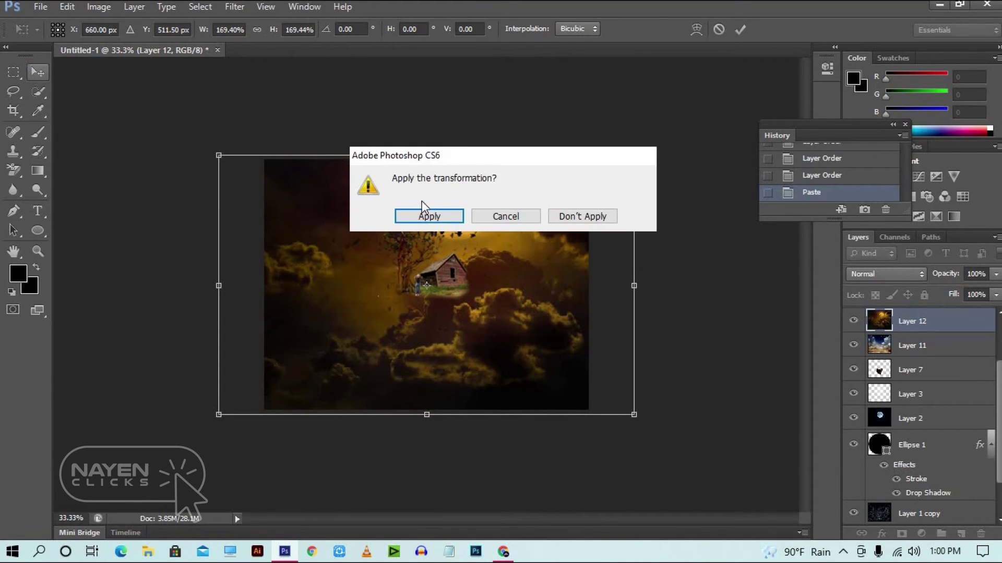
click(434, 217)
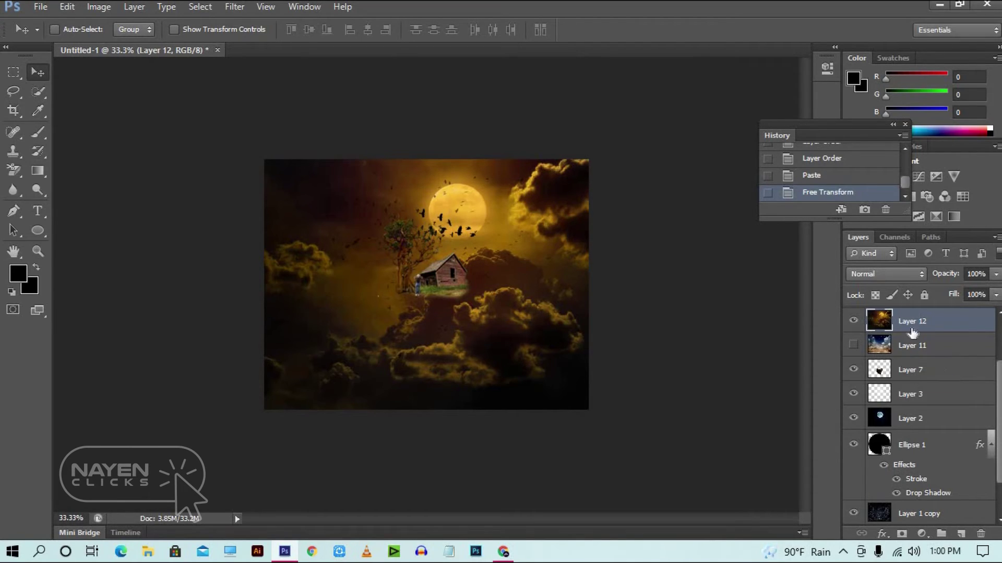
Try Layer 12 beneath Ellipse 1, place it between Layer 7 and Layer 3 instead, and hide it
drag(920, 321, 962, 487)
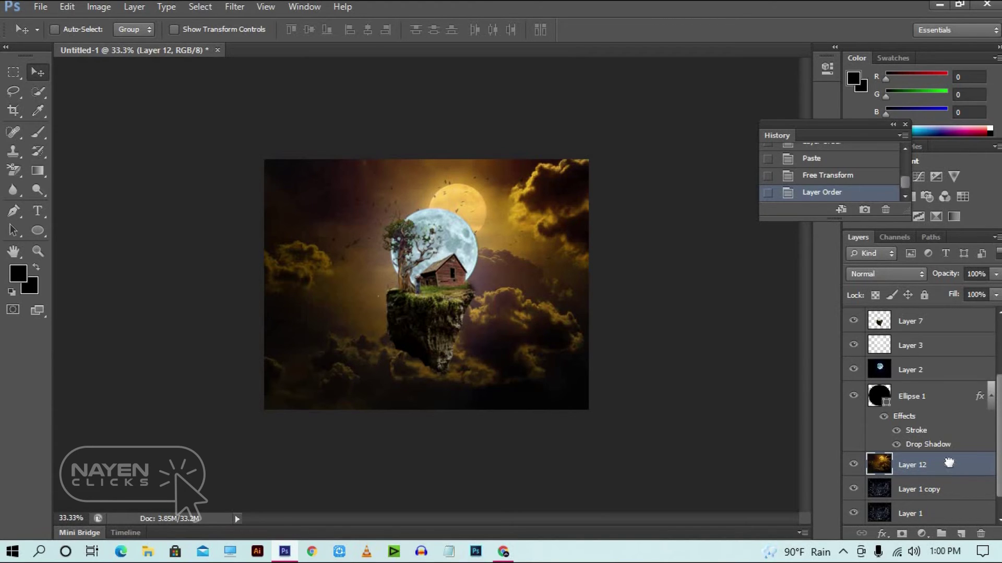
drag(948, 462, 941, 339)
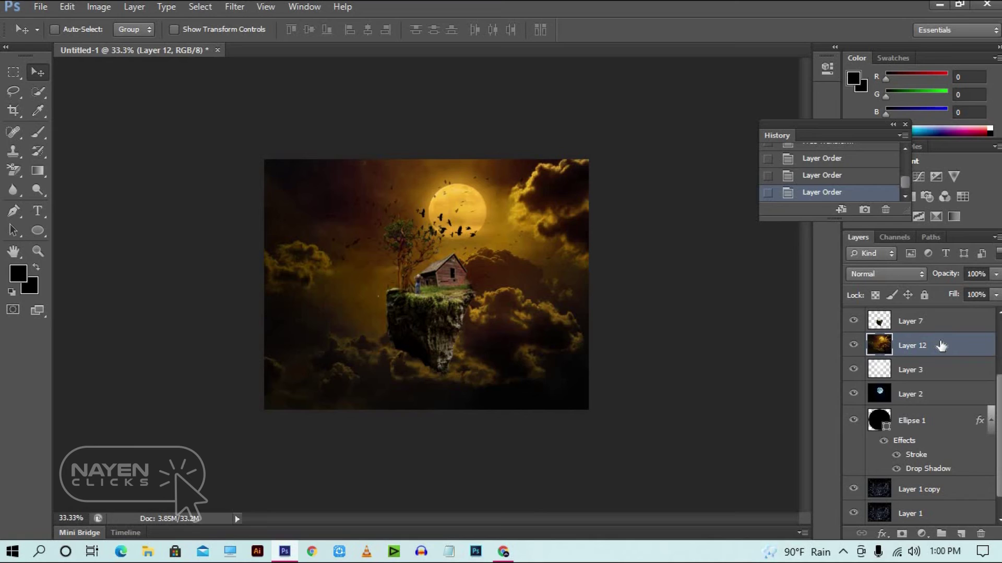
click(853, 347)
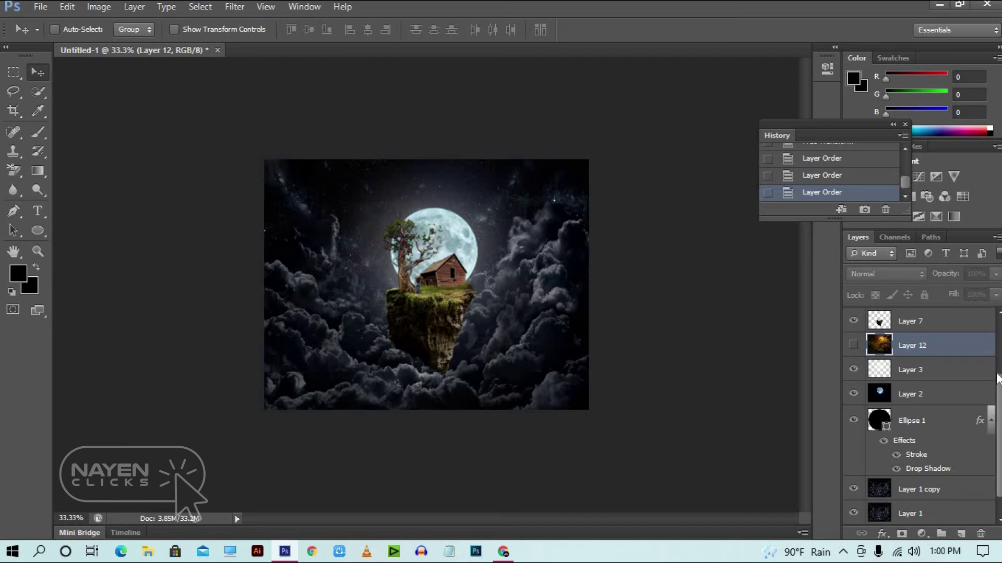
Compare the composite with and without Layer 11, and leave Layer 11 visible
drag(998, 378, 997, 338)
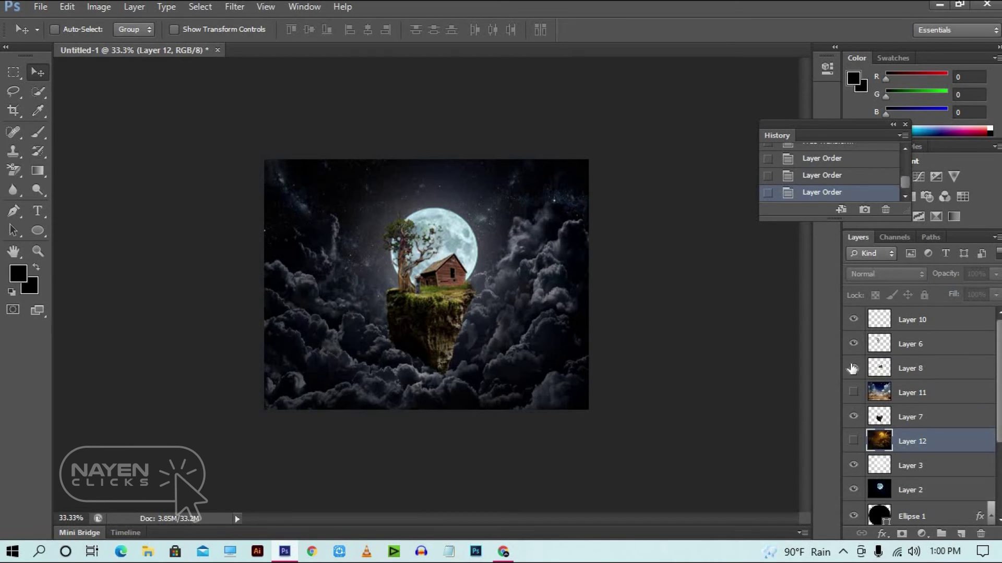
click(853, 393)
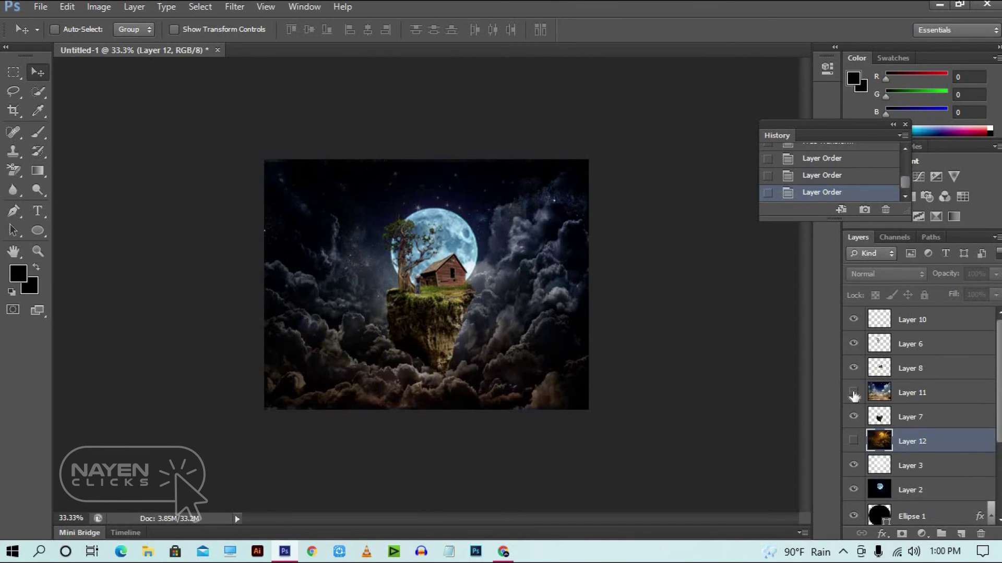
click(854, 393)
click(853, 393)
Paste the flying birds image as a new layer, try Overlay and Lighten on it, and set its blend mode to Darken
key(ctrl+v)
click(886, 274)
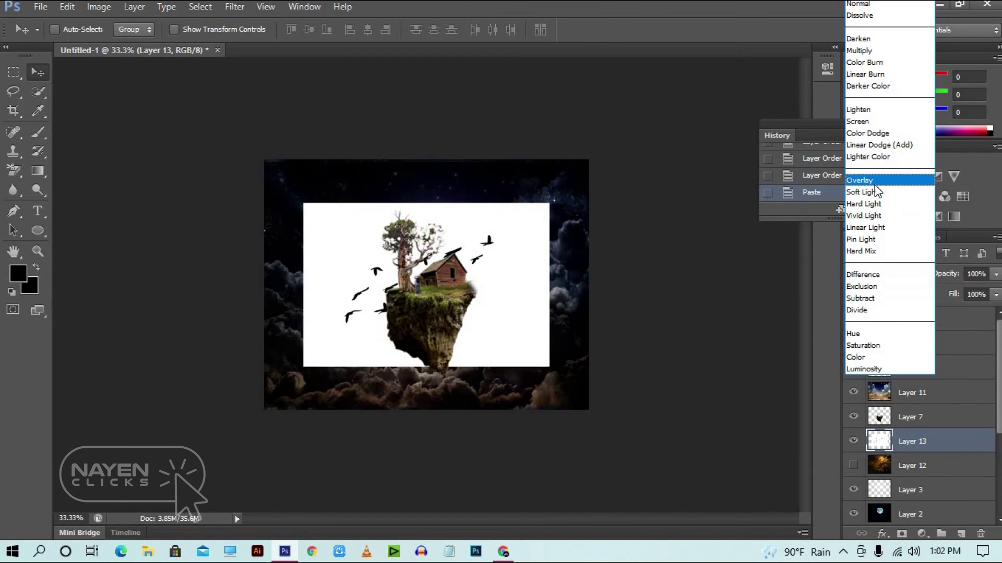
click(874, 180)
click(886, 274)
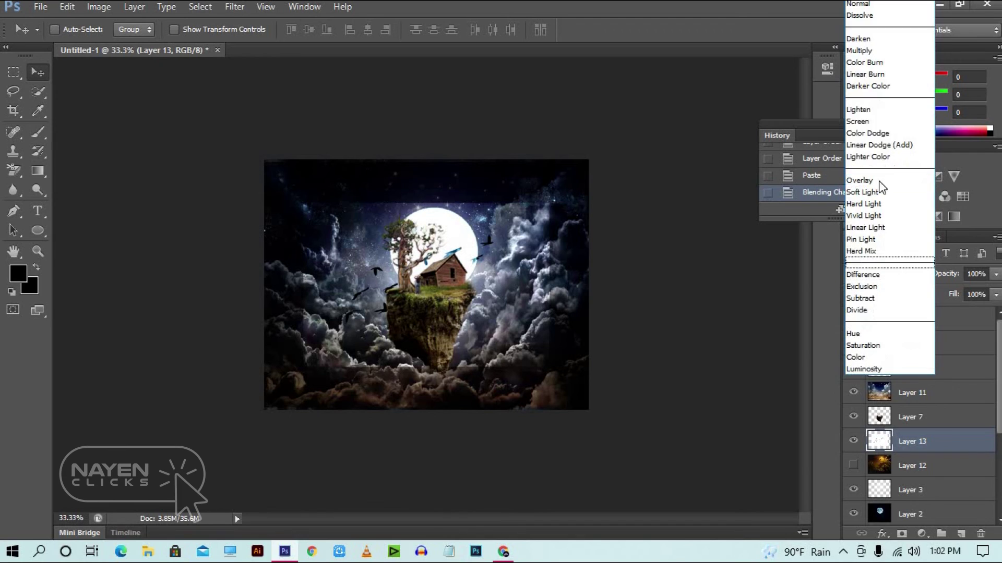
click(877, 111)
click(882, 275)
click(869, 63)
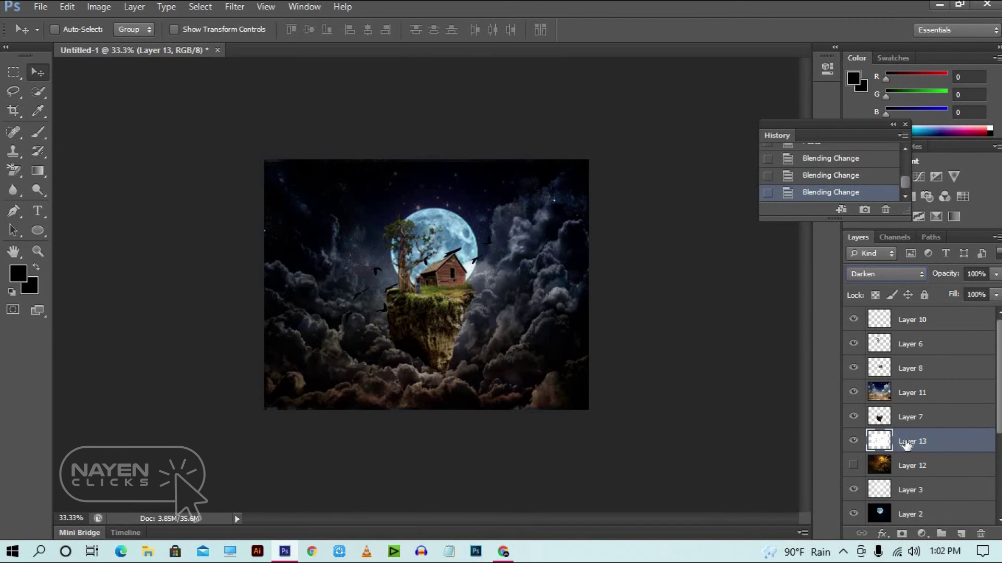
Scale the birds on Layer 13 down to a small flock, place it over the upper part of the moon, and apply the transform
key(ctrl+t)
drag(549, 204, 504, 209)
drag(534, 184, 501, 209)
drag(509, 243, 502, 256)
mouse_move(485, 249)
mouse_down()
mouse_move(456, 266)
mouse_move(492, 268)
mouse_up()
mouse_move(520, 228)
mouse_down()
mouse_move(500, 233)
mouse_move(503, 272)
mouse_move(475, 238)
mouse_move(504, 220)
mouse_up()
click(36, 78)
click(639, 206)
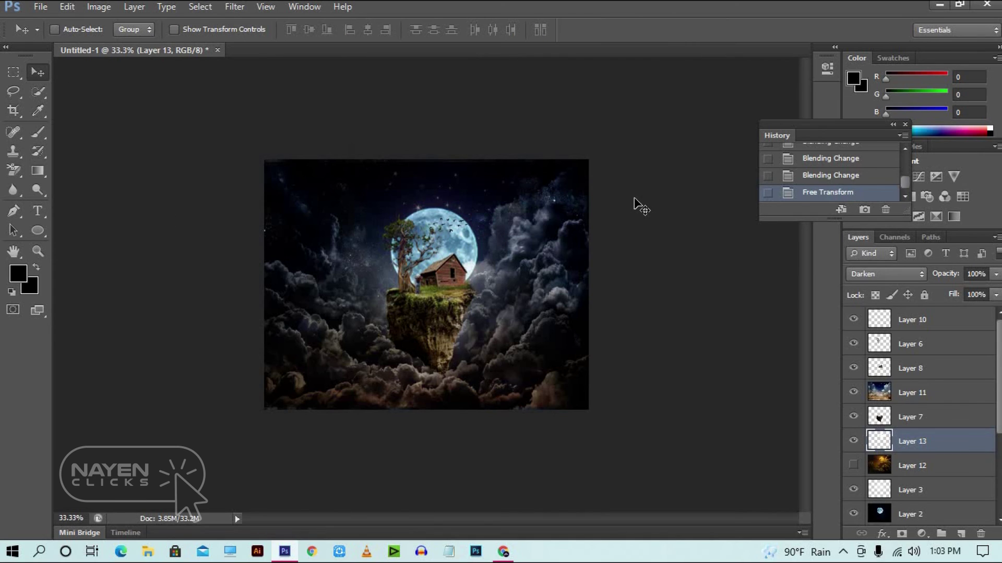
key(ctrl+plus)
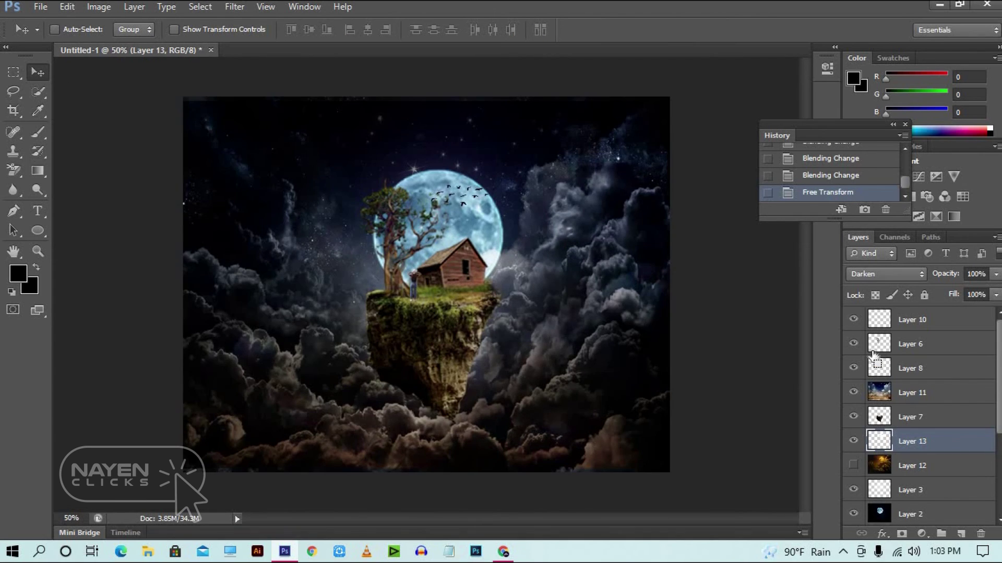
key(ctrl+minus)
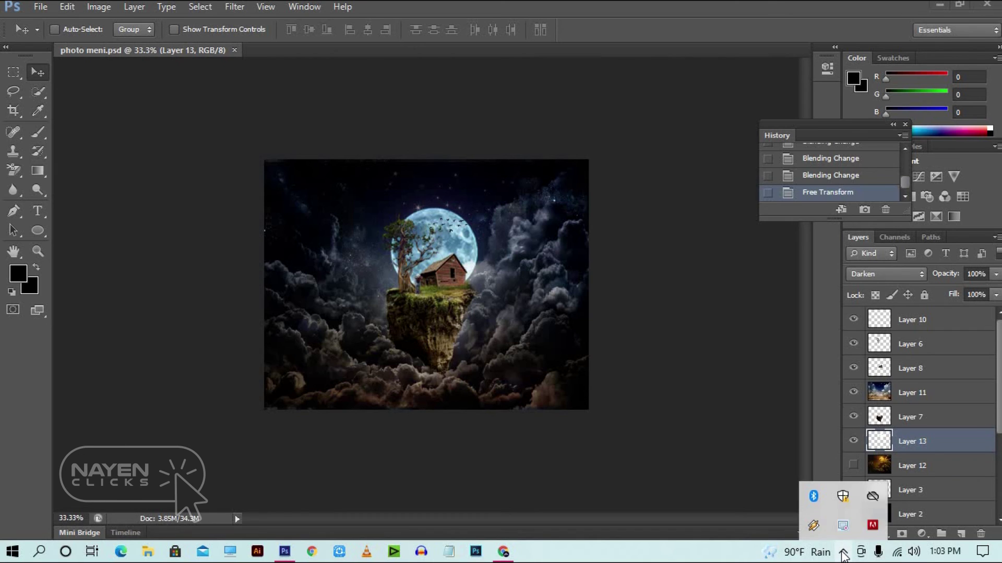
Show the golden sky on Layer 12 and compare the image with and without Layers 8, 13 and 12
click(854, 465)
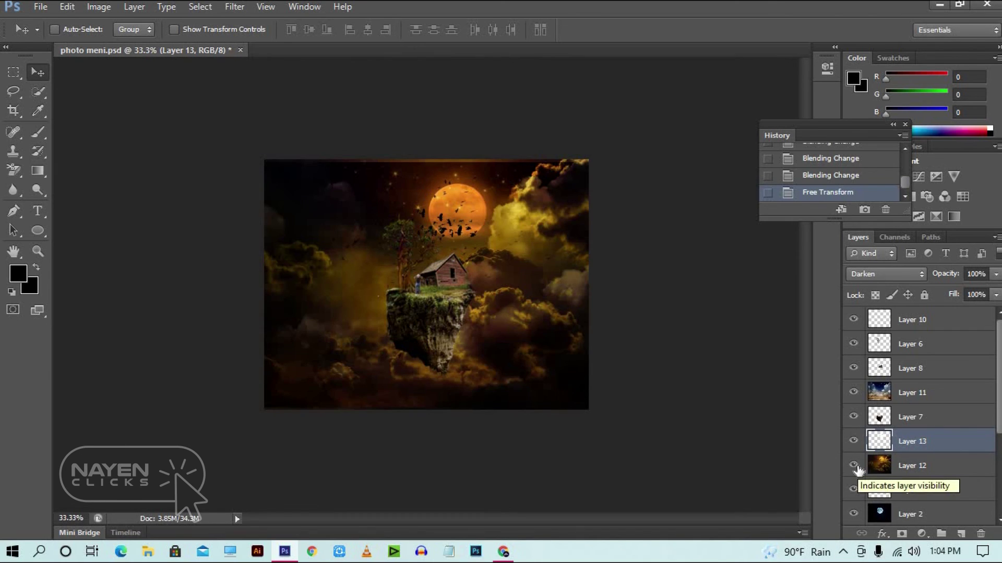
click(856, 369)
click(855, 369)
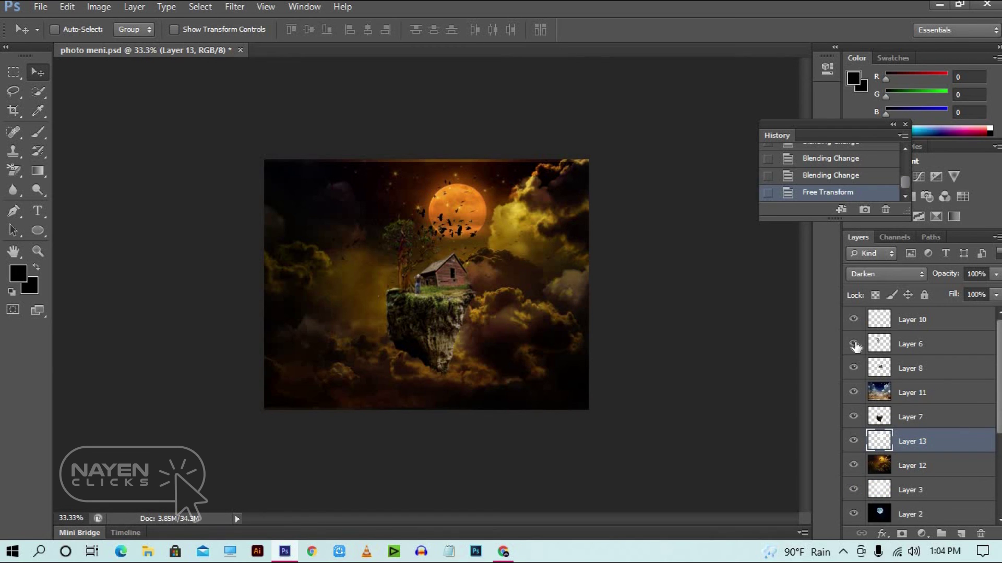
scroll(997, 429, down, 2)
click(853, 412)
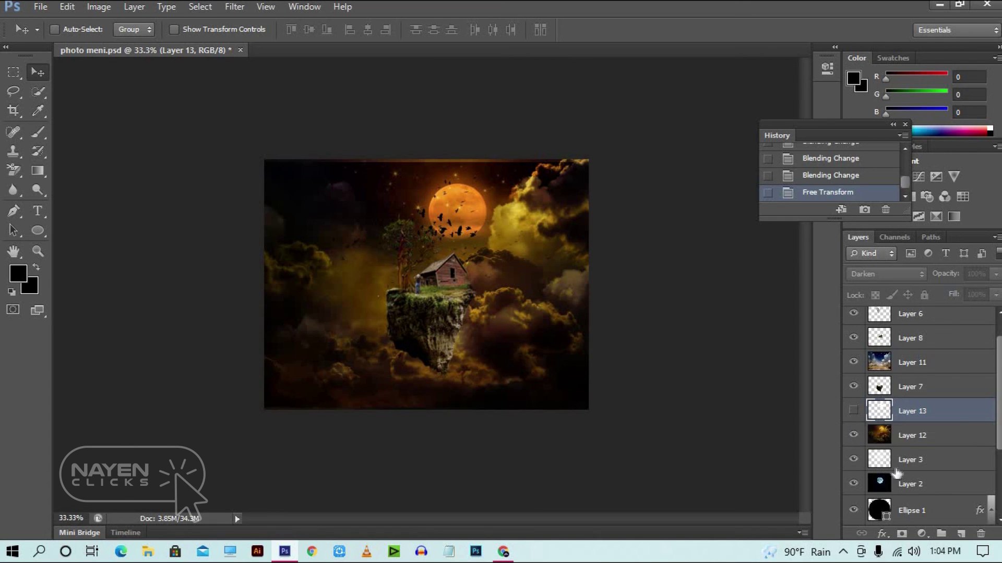
click(907, 367)
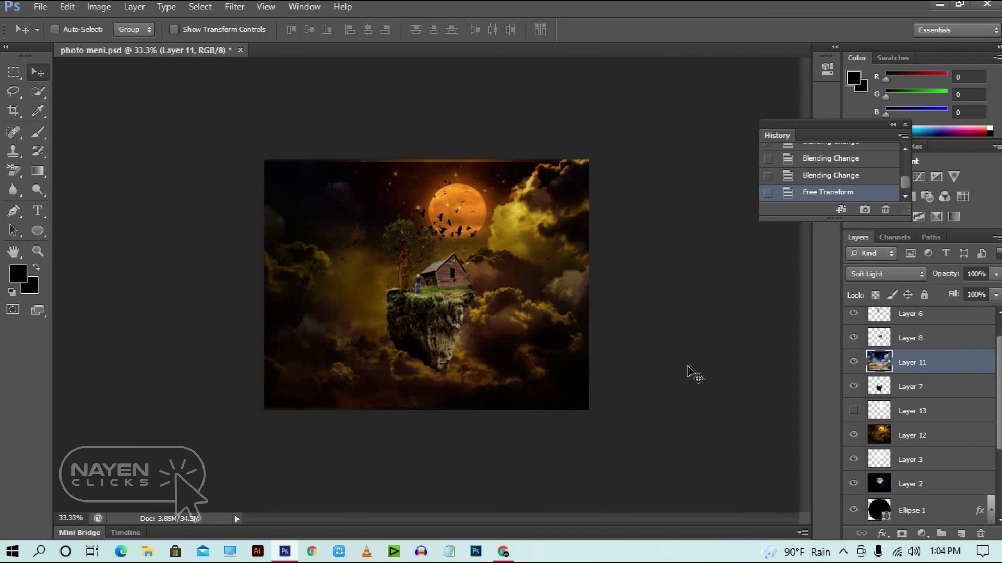
click(853, 411)
click(854, 435)
click(854, 435)
click(842, 552)
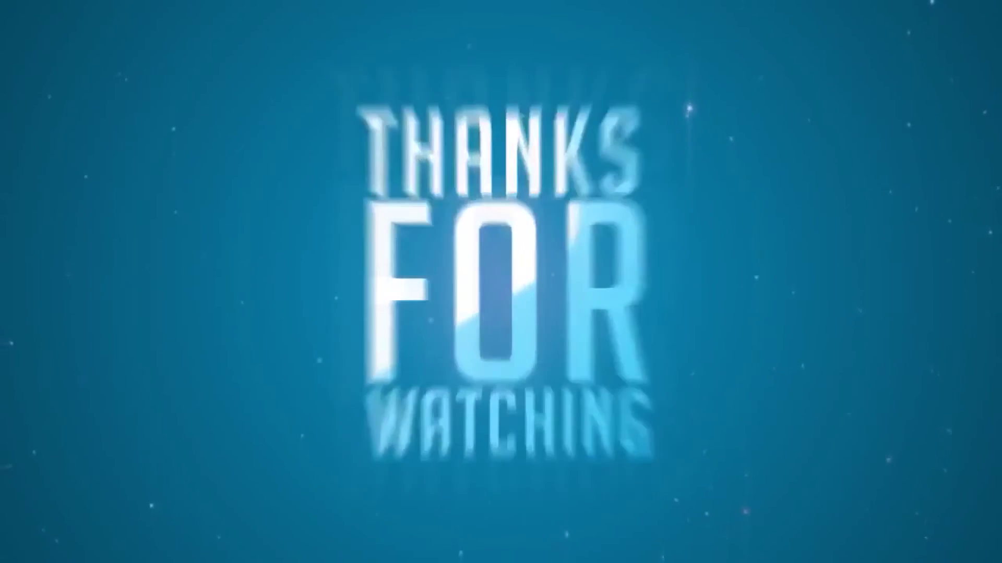